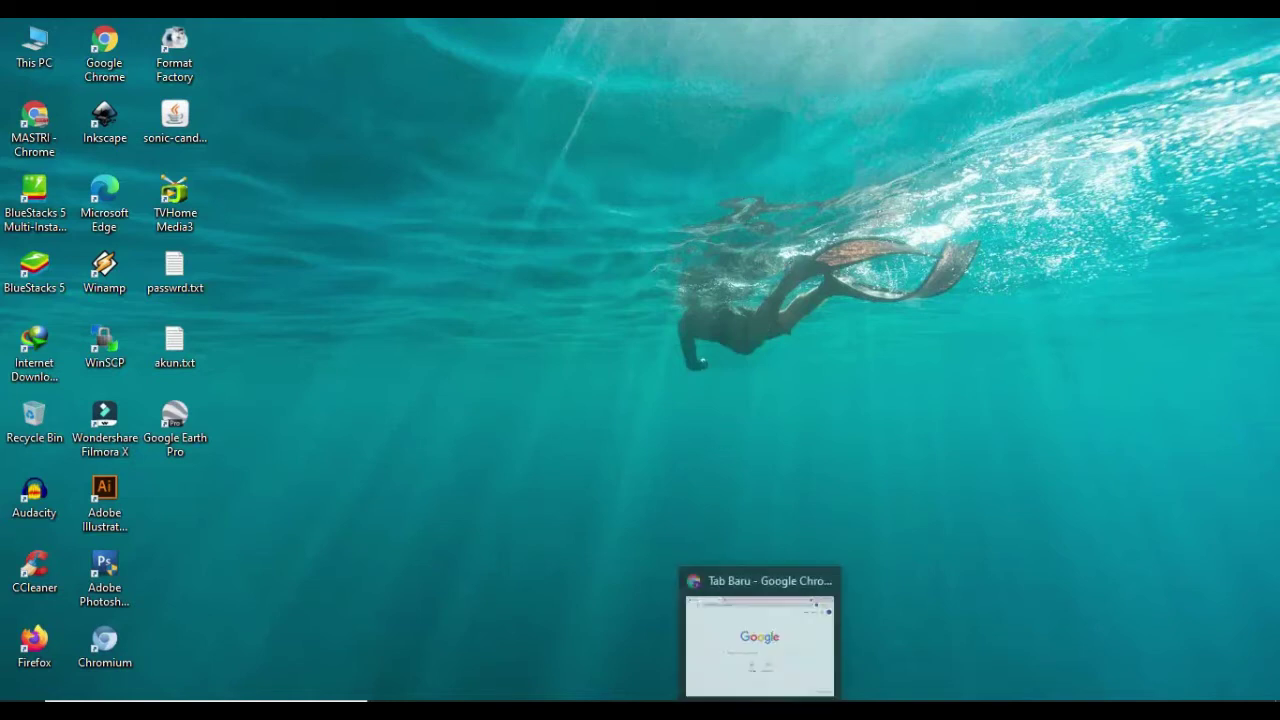
Restore the Chrome window and open Gmail from the Google apps grid.
{"action": "left_click", "coordinate": [759, 710]}
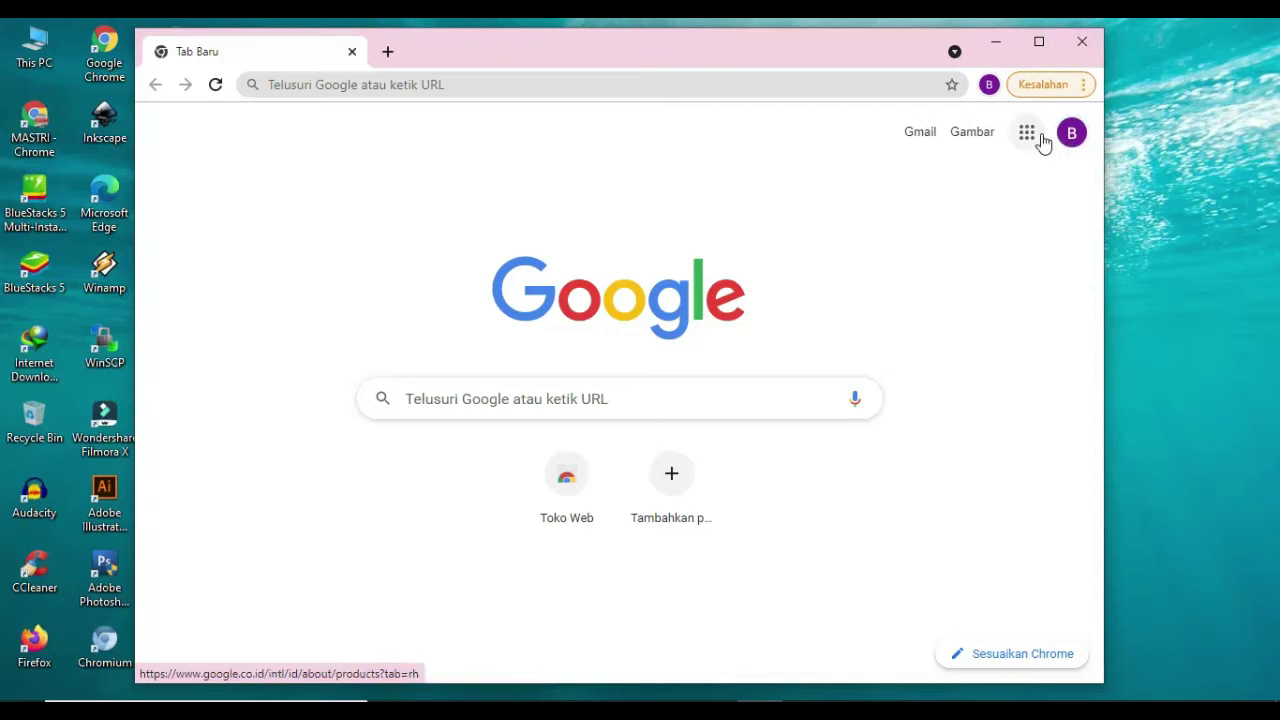
{"action": "left_click", "coordinate": [1030, 136]}
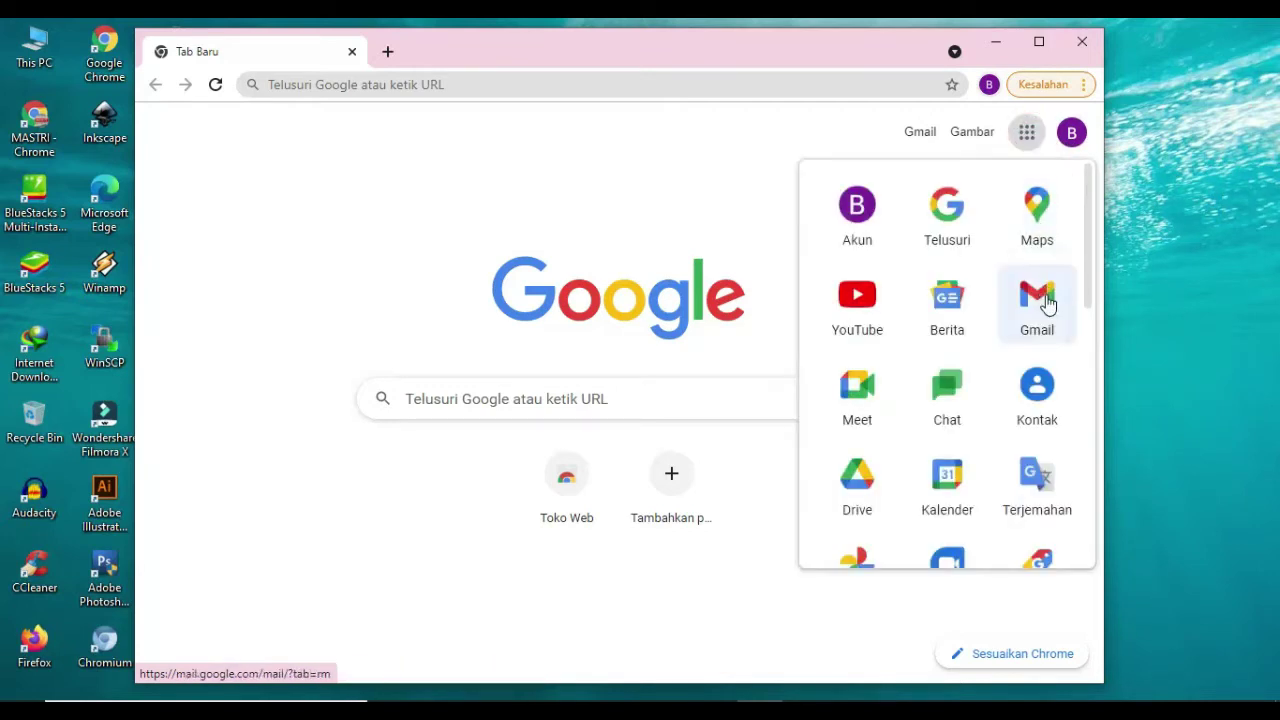
{"action": "left_click", "coordinate": [1037, 300]}
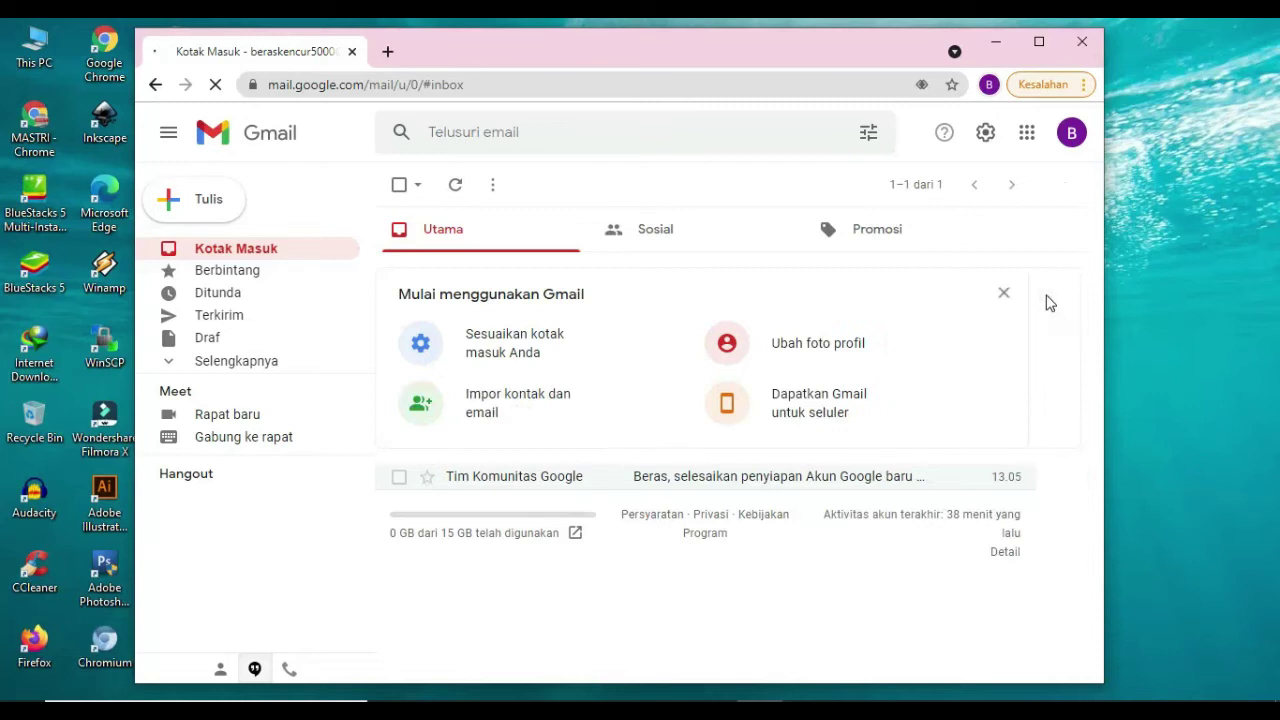
Dismiss Gmail's getting-started card and the Meet announcement, then start a blank tab.
{"action": "left_click", "coordinate": [1010, 297]}
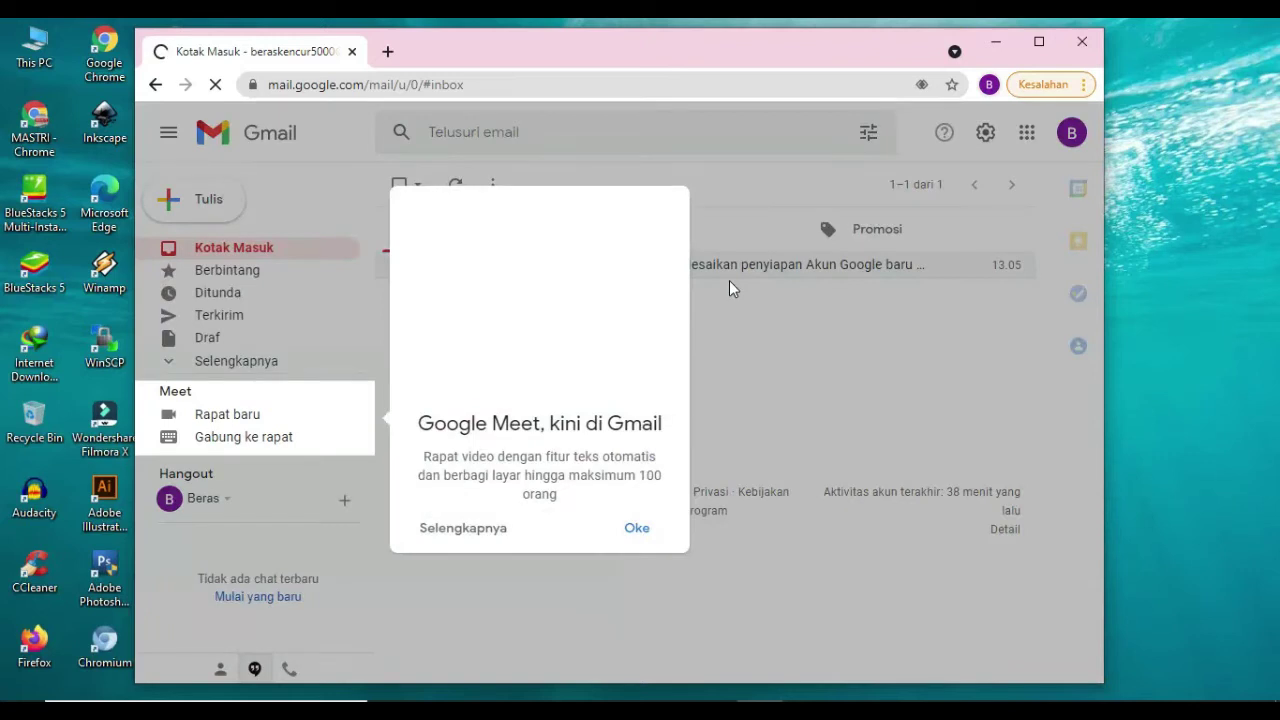
{"action": "left_click", "coordinate": [635, 530]}
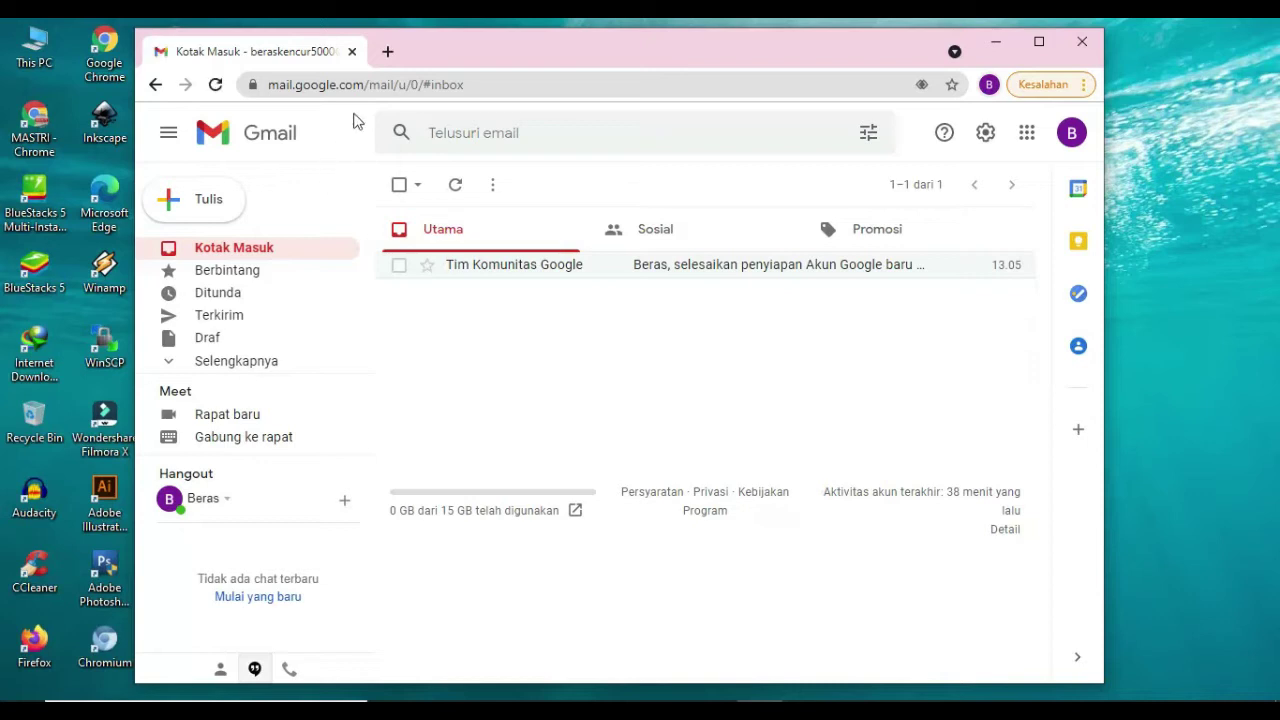
{"action": "left_click", "coordinate": [390, 50]}
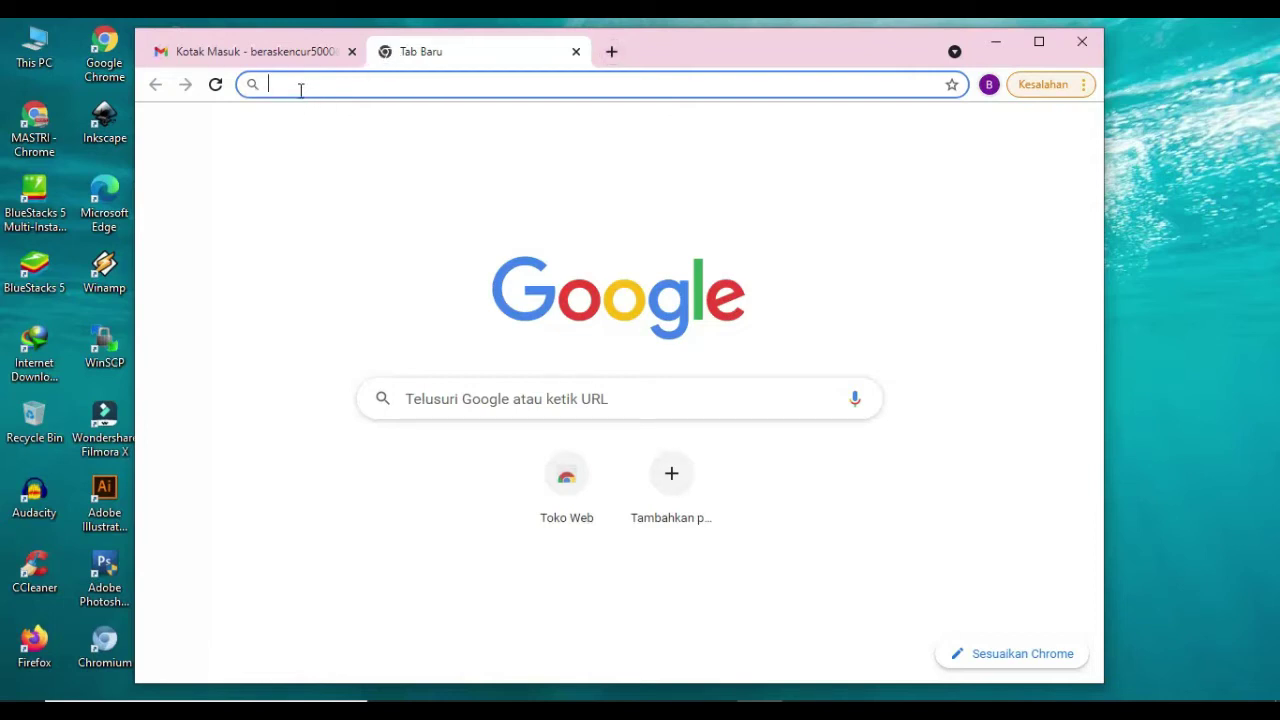
Search Google for 'qwiklabs' and go to the Qwiklabs-free result page.
{"action": "type", "text": "qwik"}
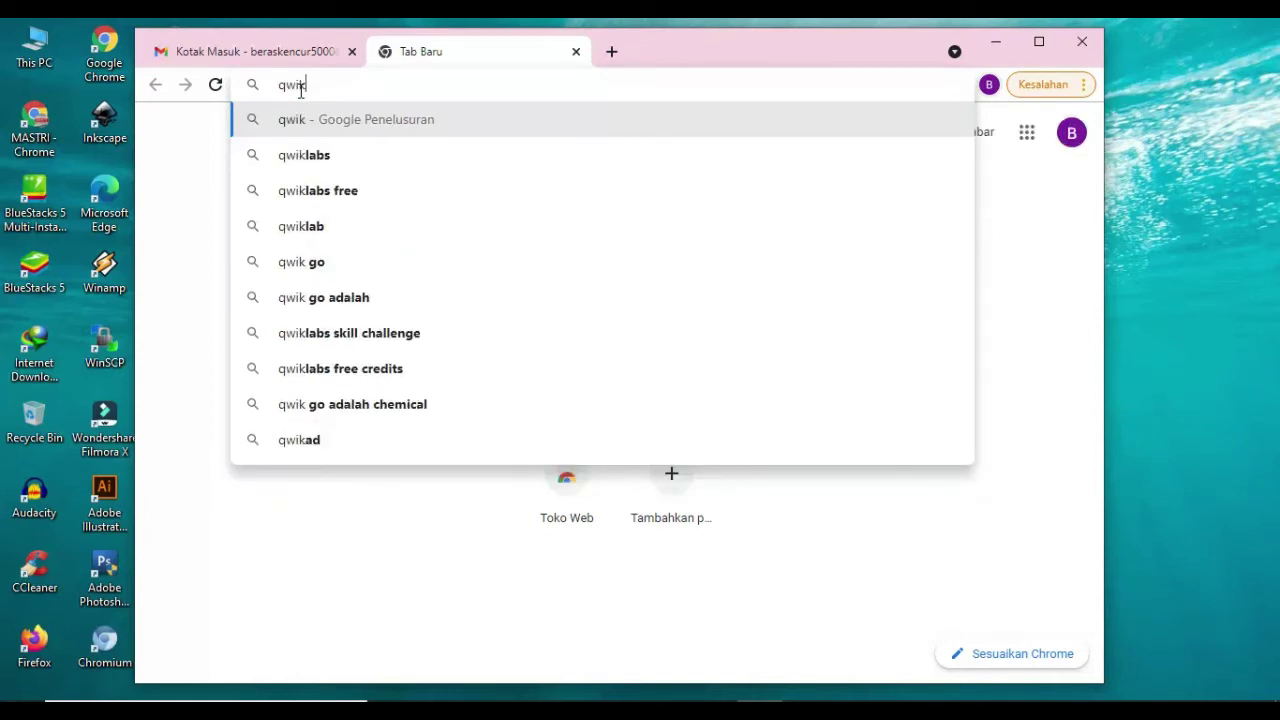
{"action": "left_click", "coordinate": [287, 158]}
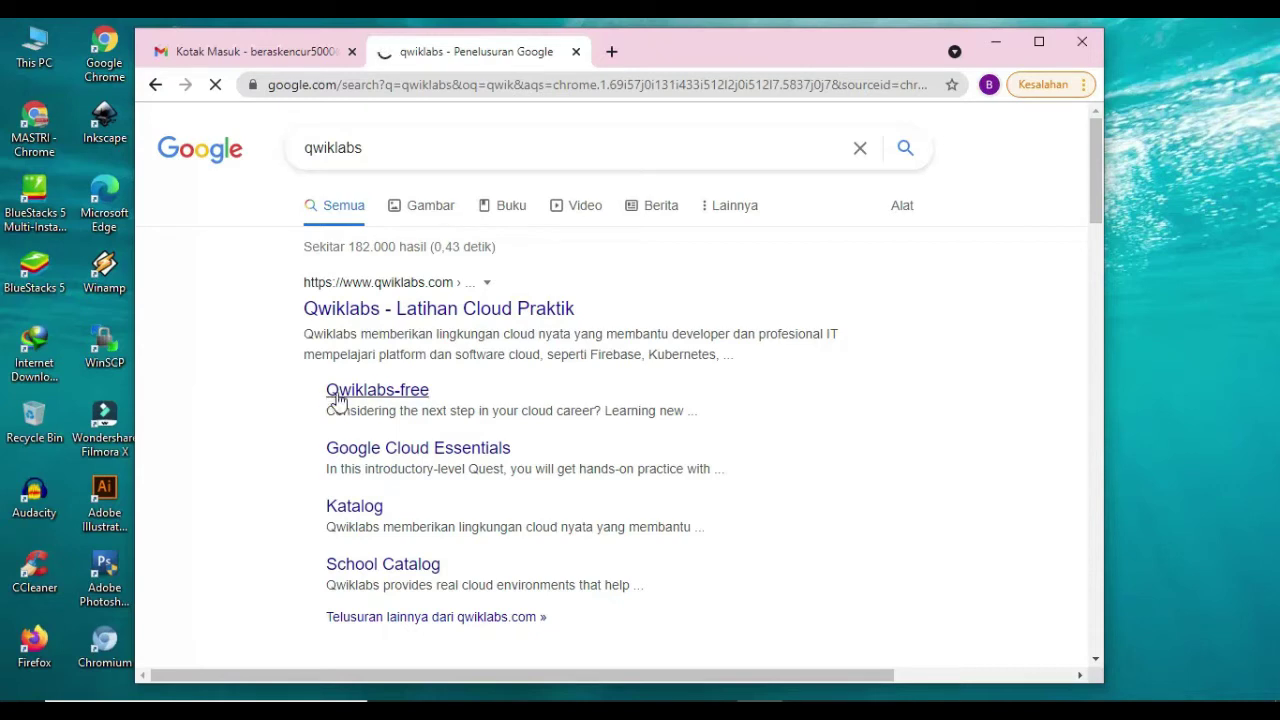
{"action": "left_click", "coordinate": [373, 397]}
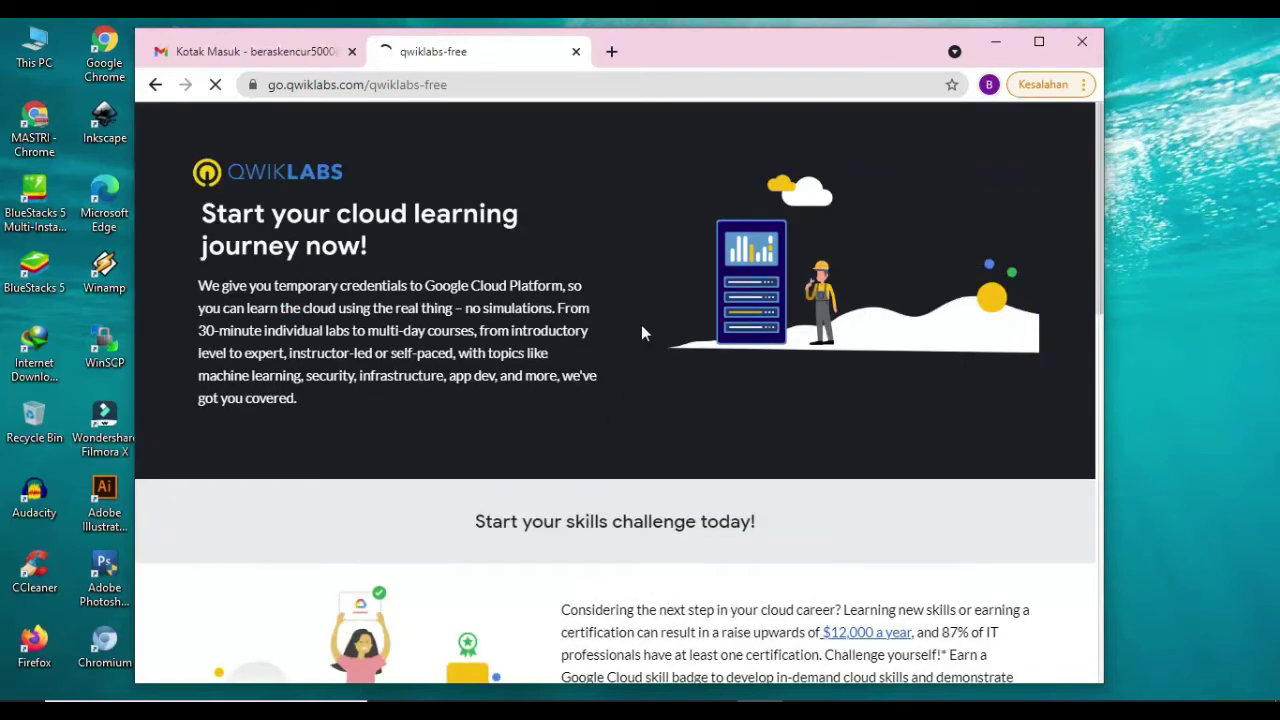
Scroll down the Qwiklabs-free page and accept the skills challenge.
{"action": "scroll", "coordinate": [641, 332], "scroll_direction": "down", "scroll_amount": 2}
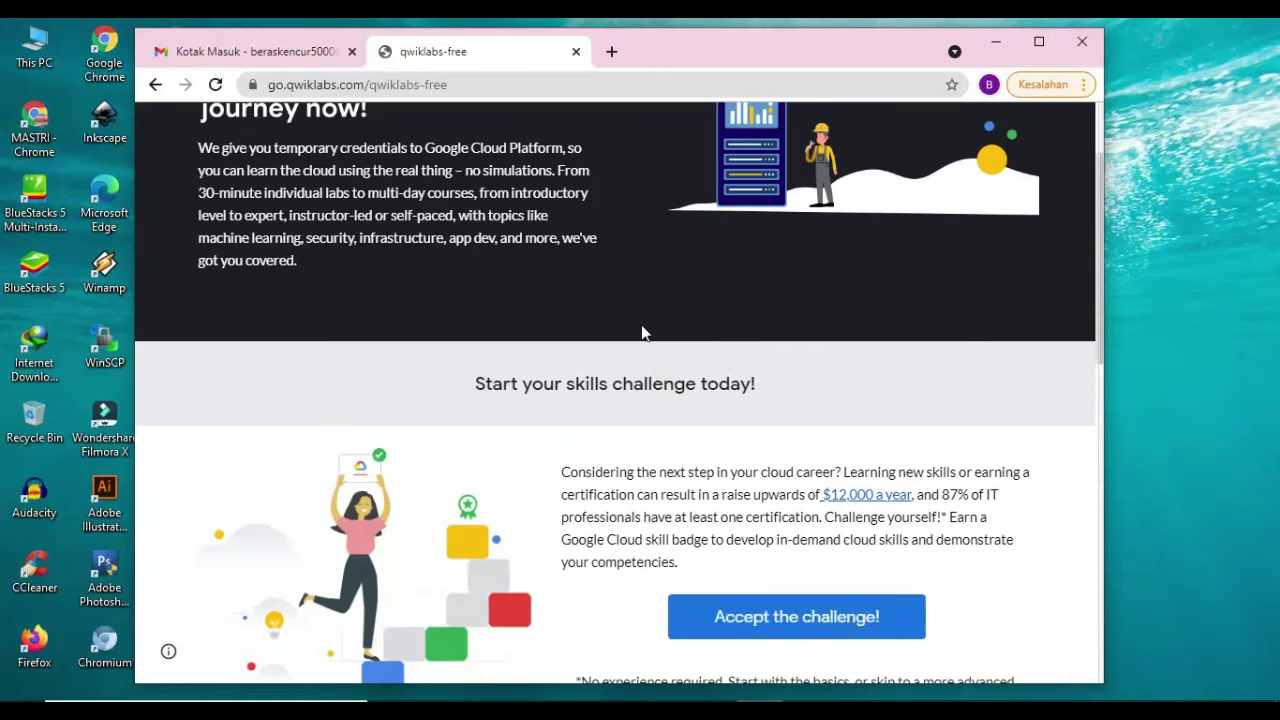
{"action": "scroll", "coordinate": [641, 333], "scroll_direction": "down", "scroll_amount": 3}
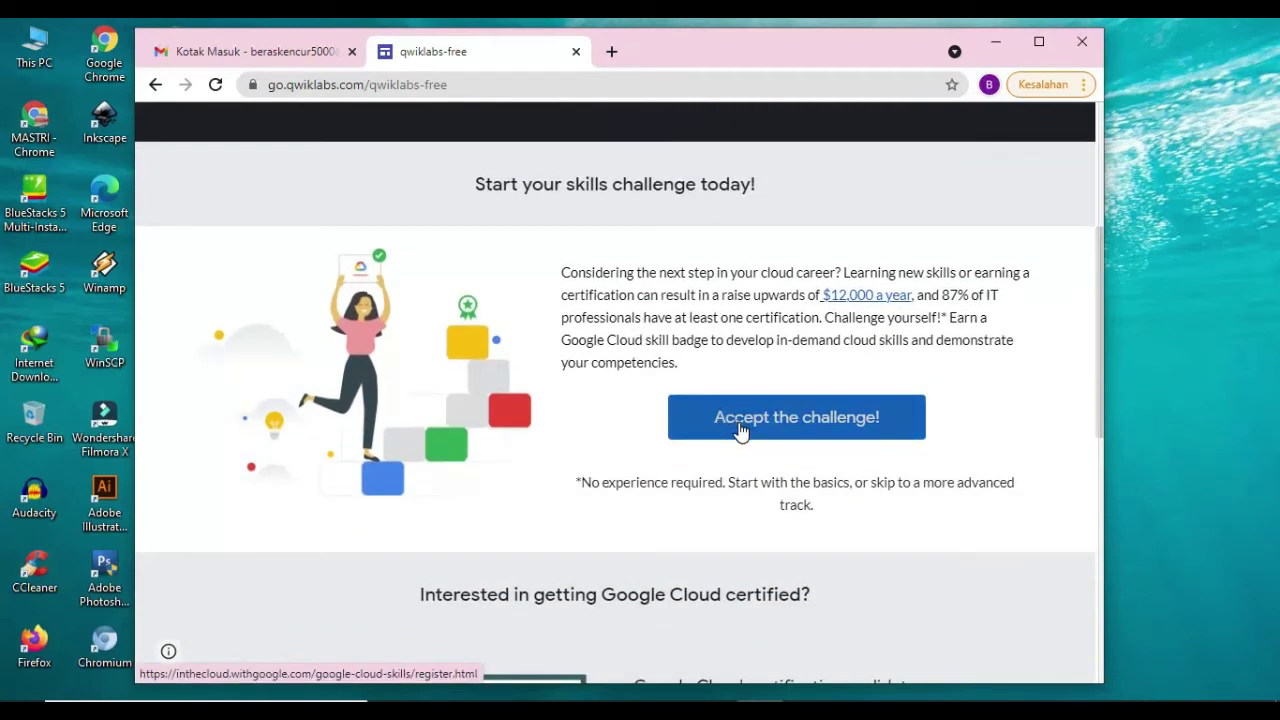
{"action": "left_click", "coordinate": [740, 430]}
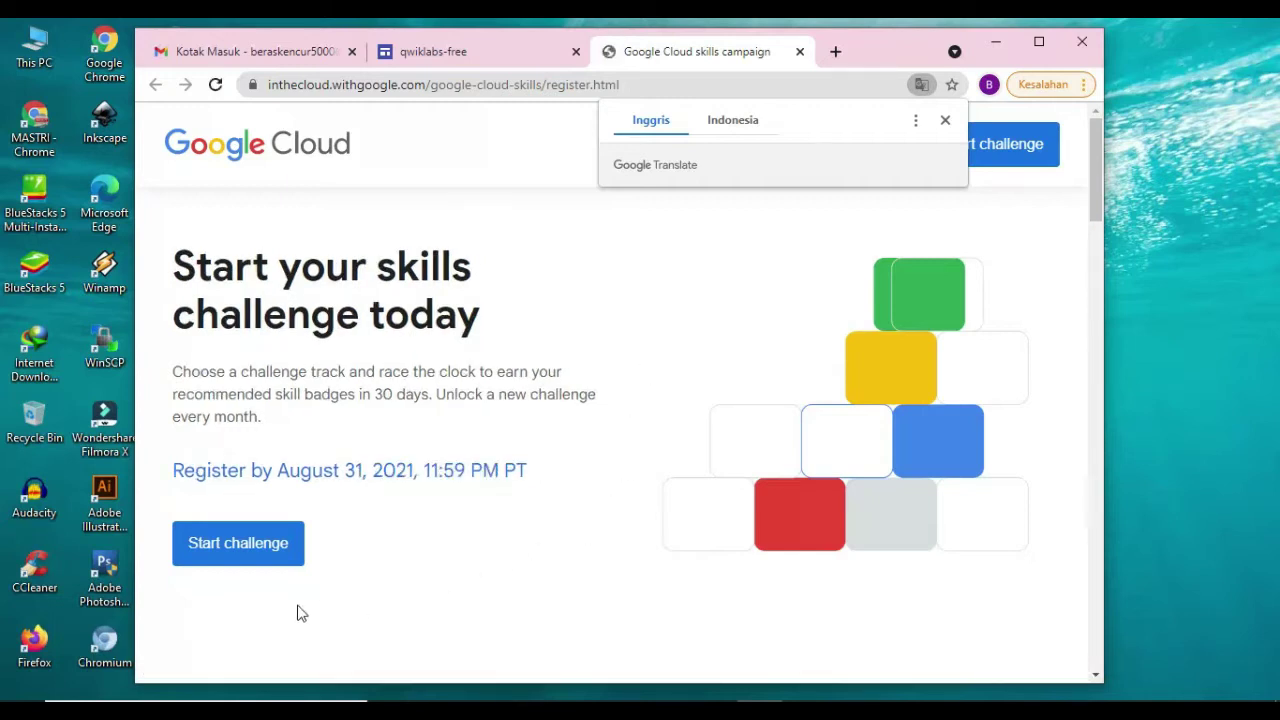
Start the registration form, fill in first name, last name and business name, then return to Gmail.
{"action": "left_click", "coordinate": [251, 557]}
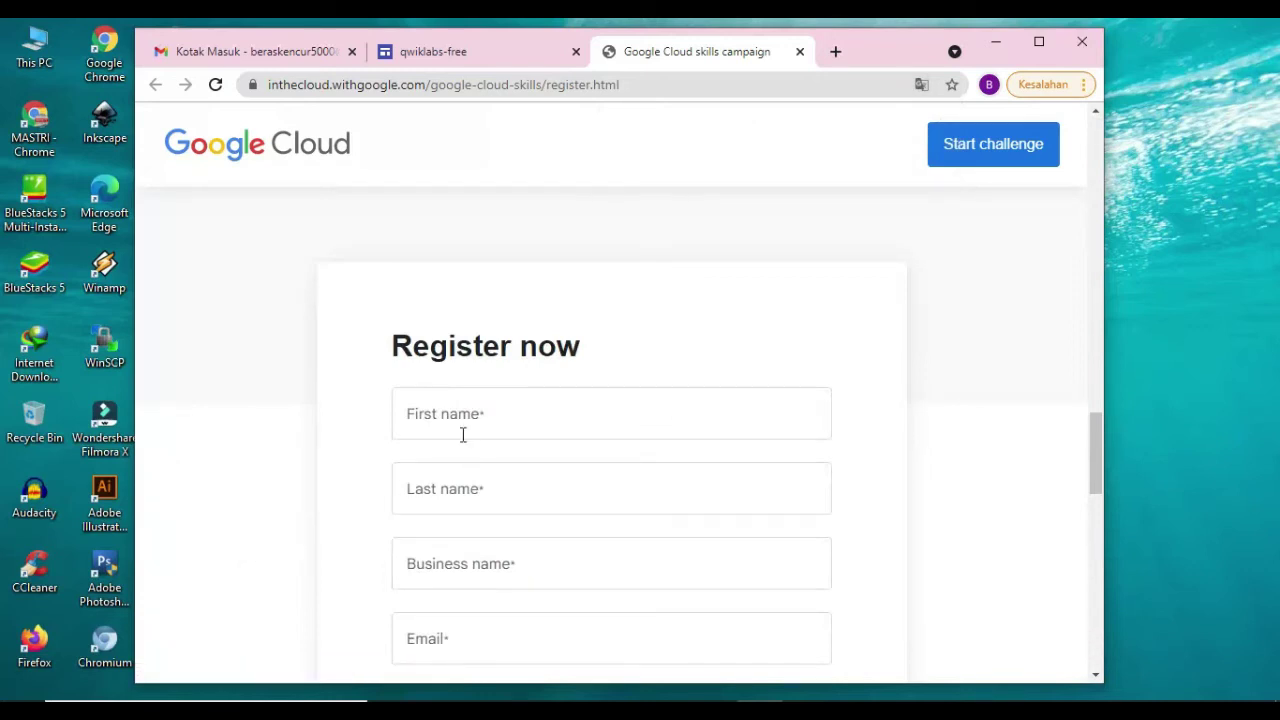
{"action": "left_click", "coordinate": [461, 421]}
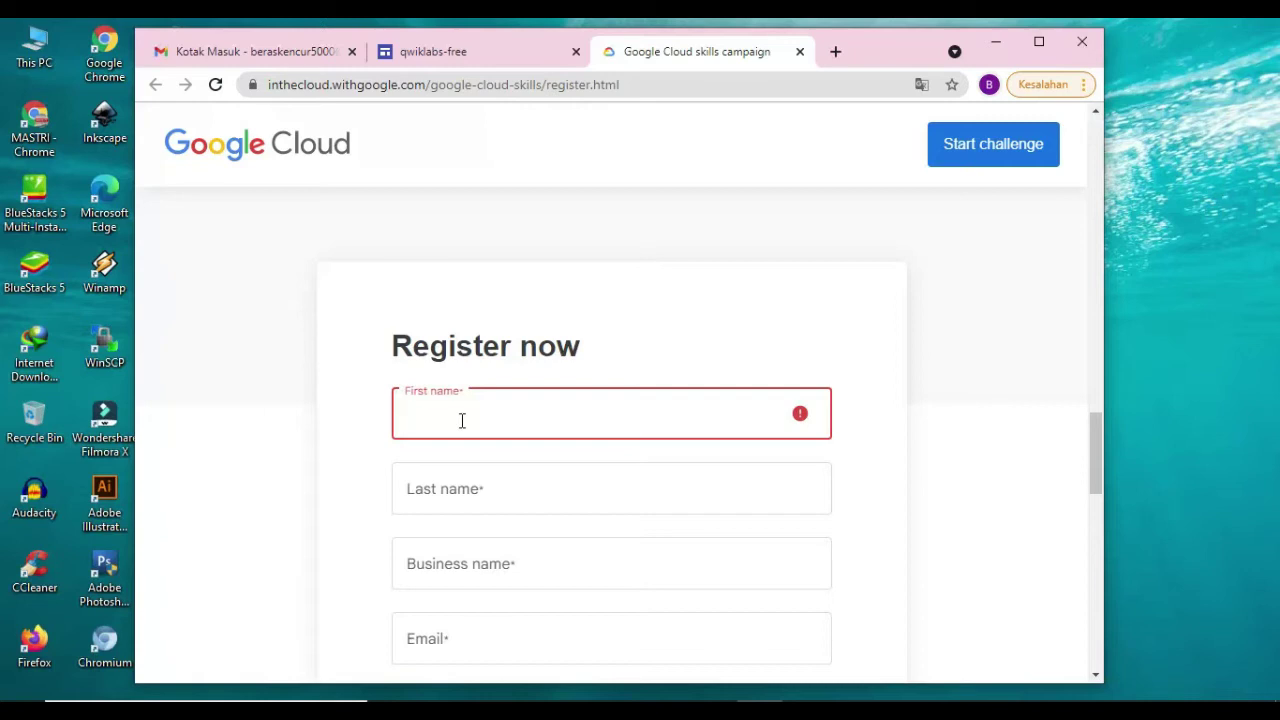
{"action": "type", "text": "beras"}
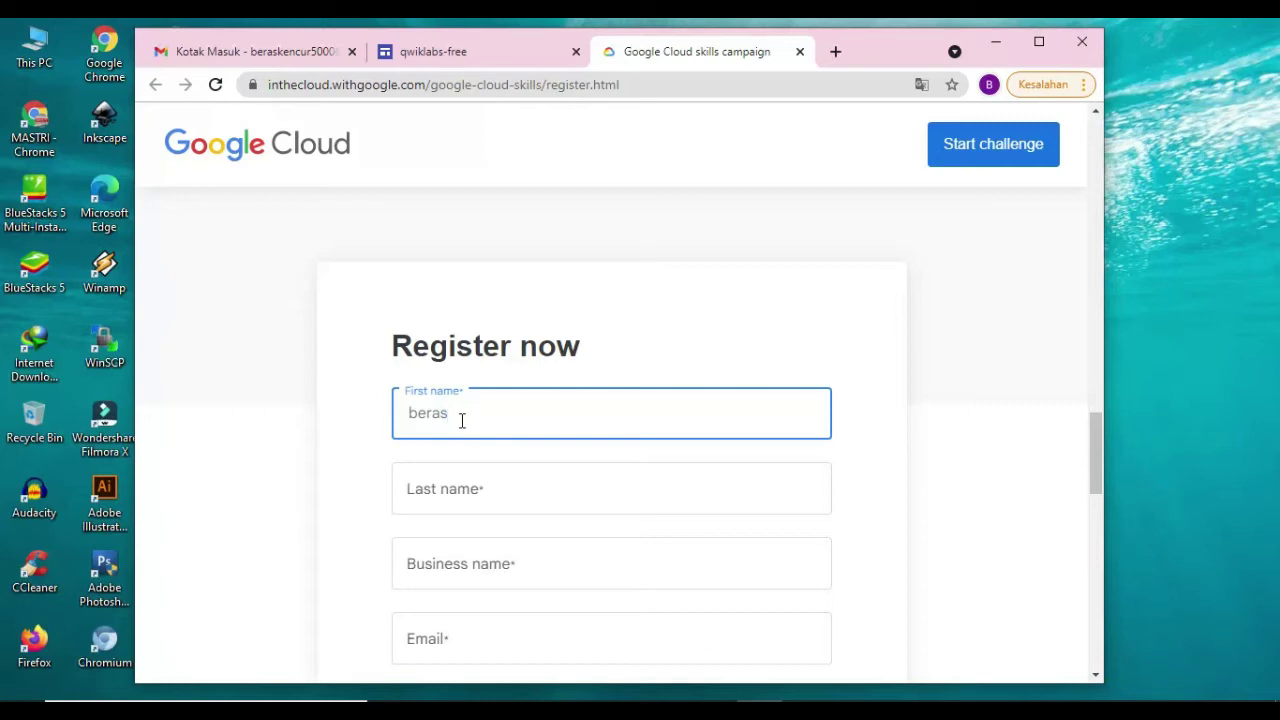
{"action": "left_click", "coordinate": [471, 493]}
{"action": "type", "text": "k"}
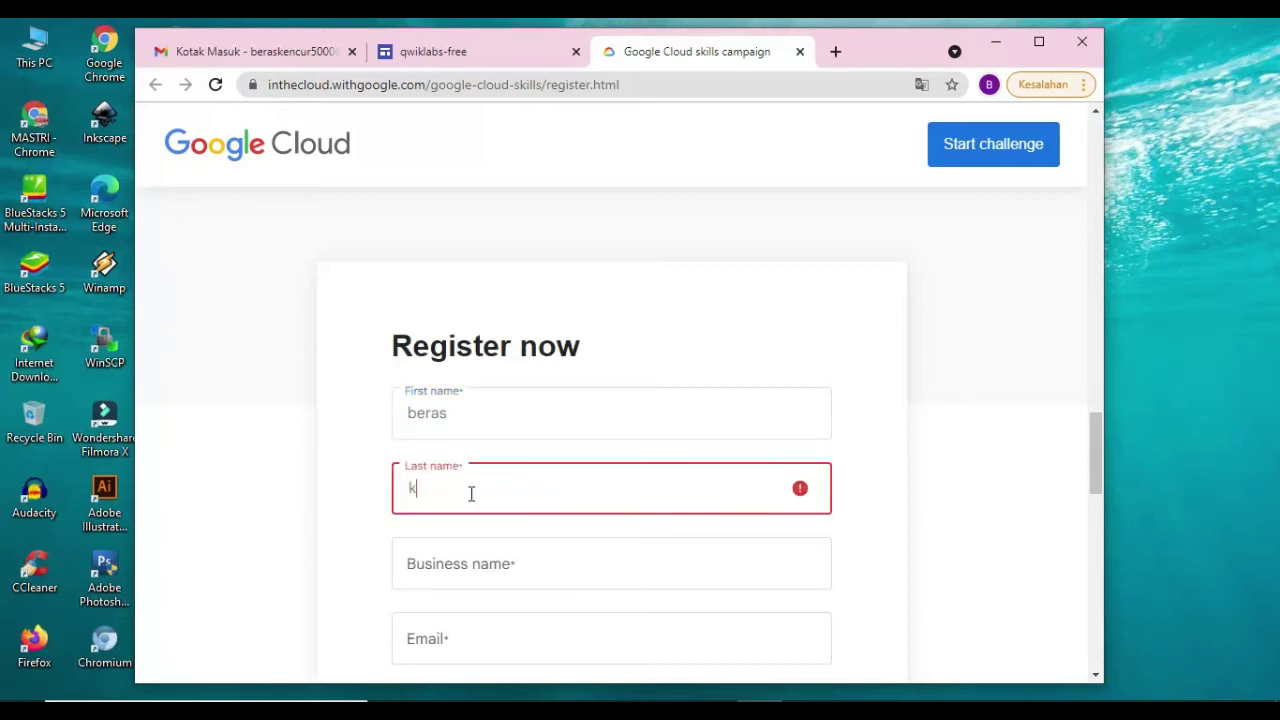
{"action": "type", "text": "encur"}
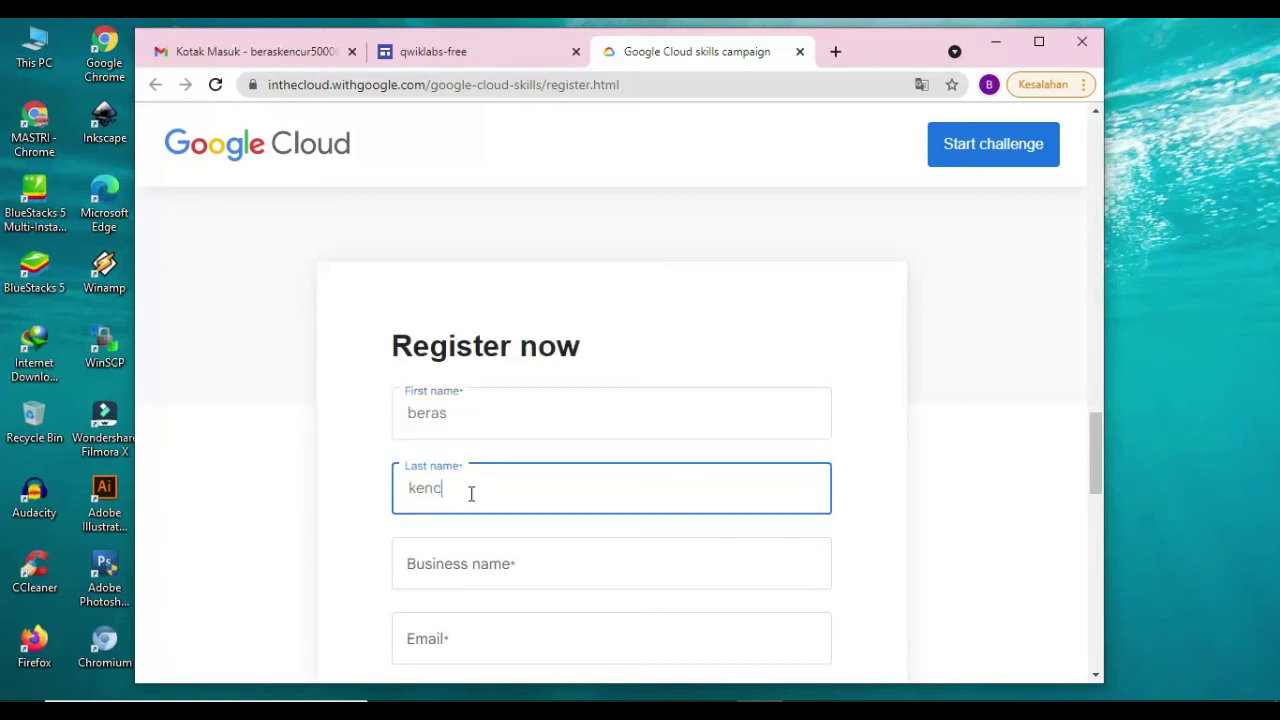
{"action": "left_click", "coordinate": [497, 575]}
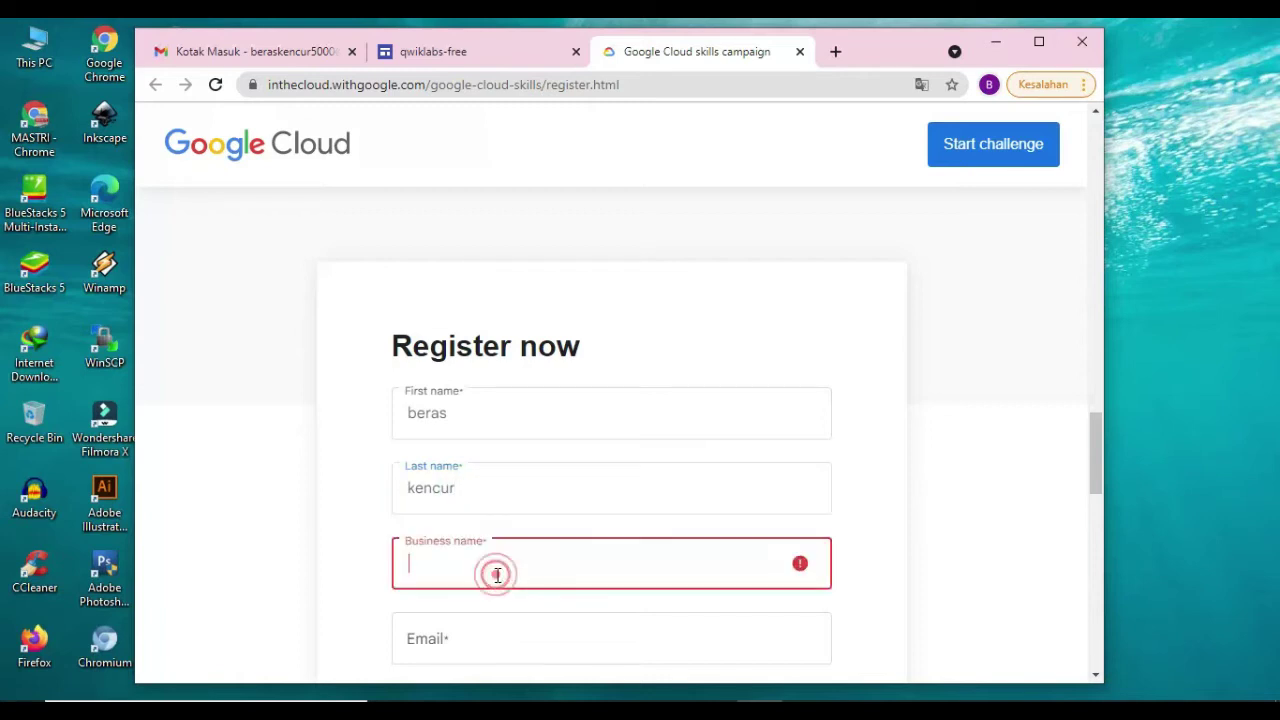
{"action": "type", "text": "berask"}
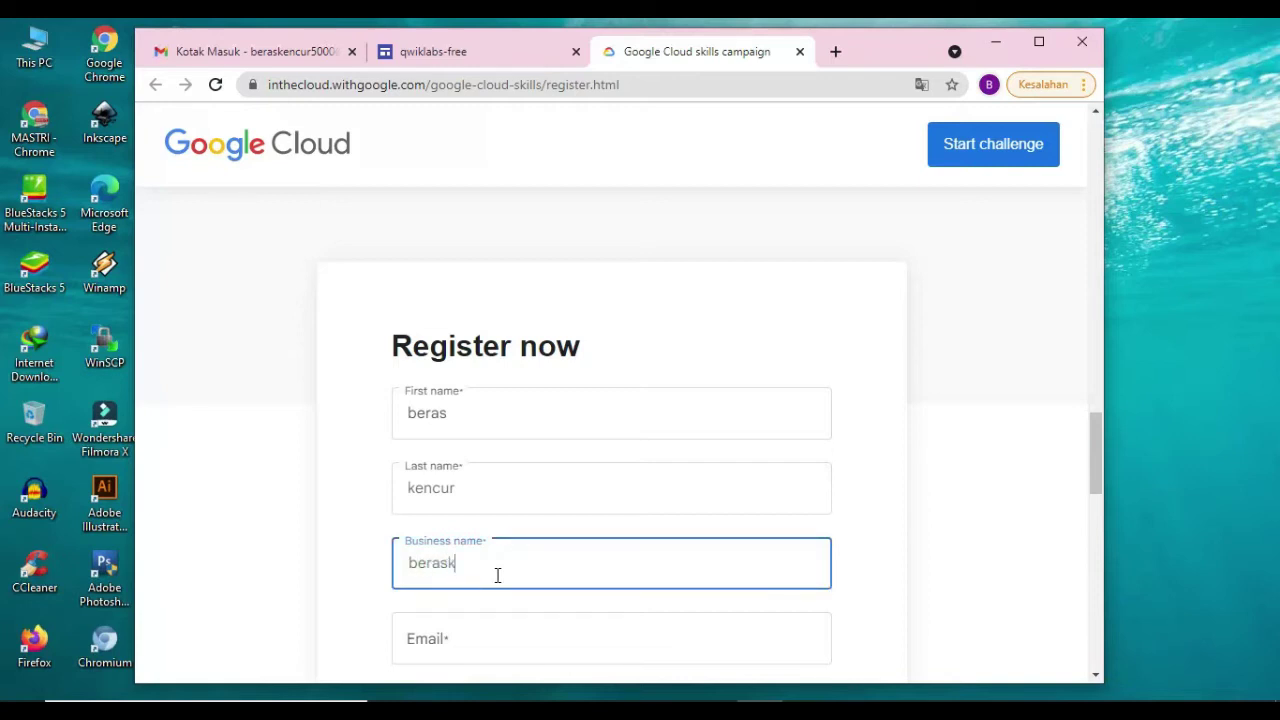
{"action": "type", "text": "encur"}
{"action": "left_click", "coordinate": [486, 649]}
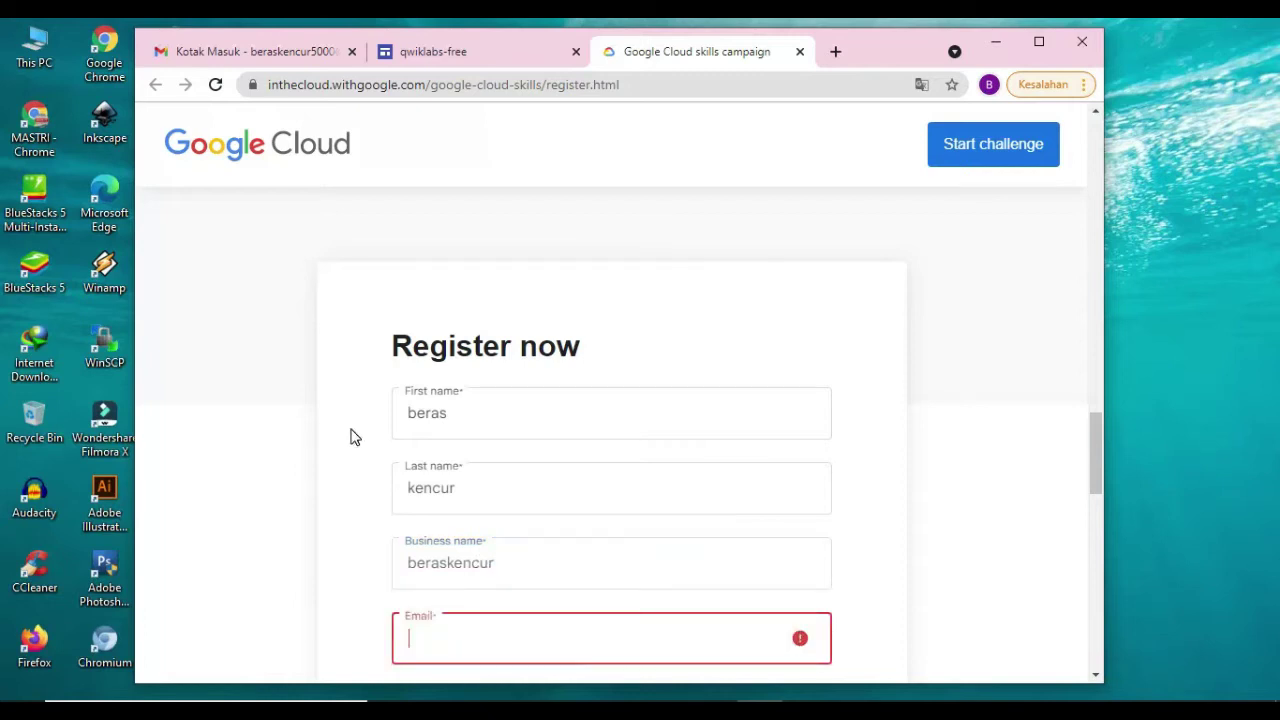
{"action": "left_click", "coordinate": [252, 60]}
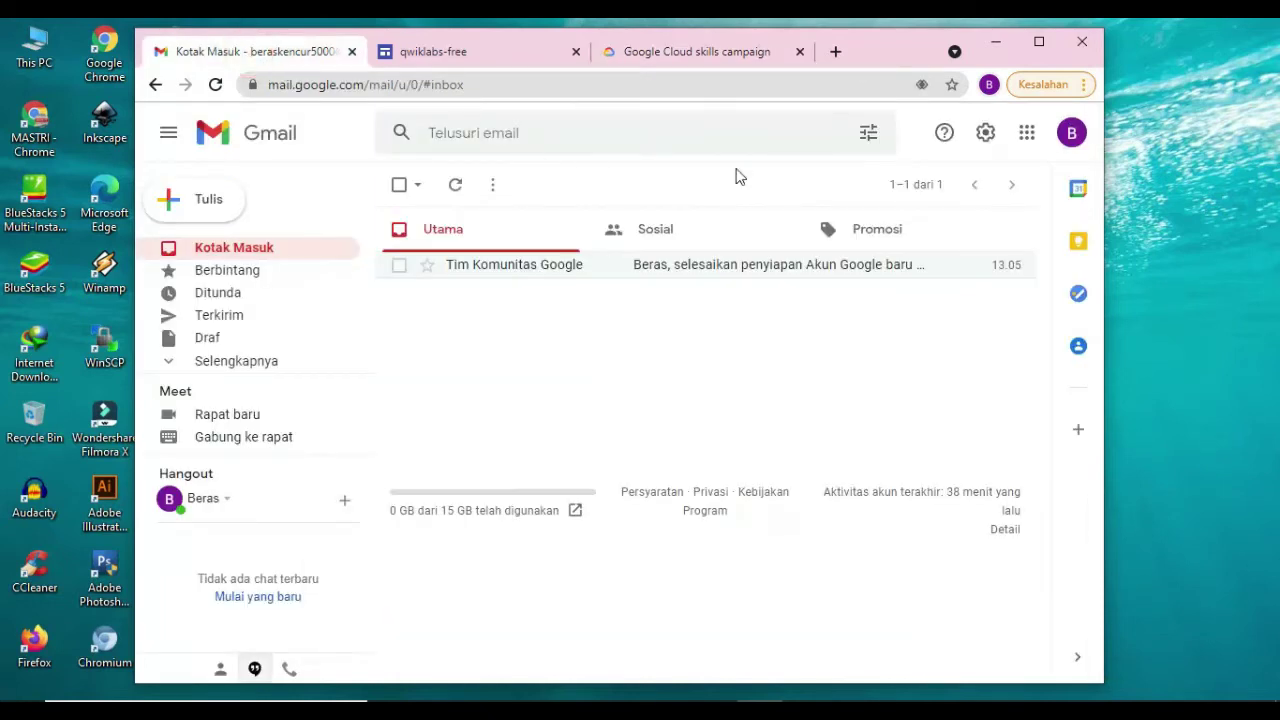
{"action": "left_click", "coordinate": [1072, 135]}
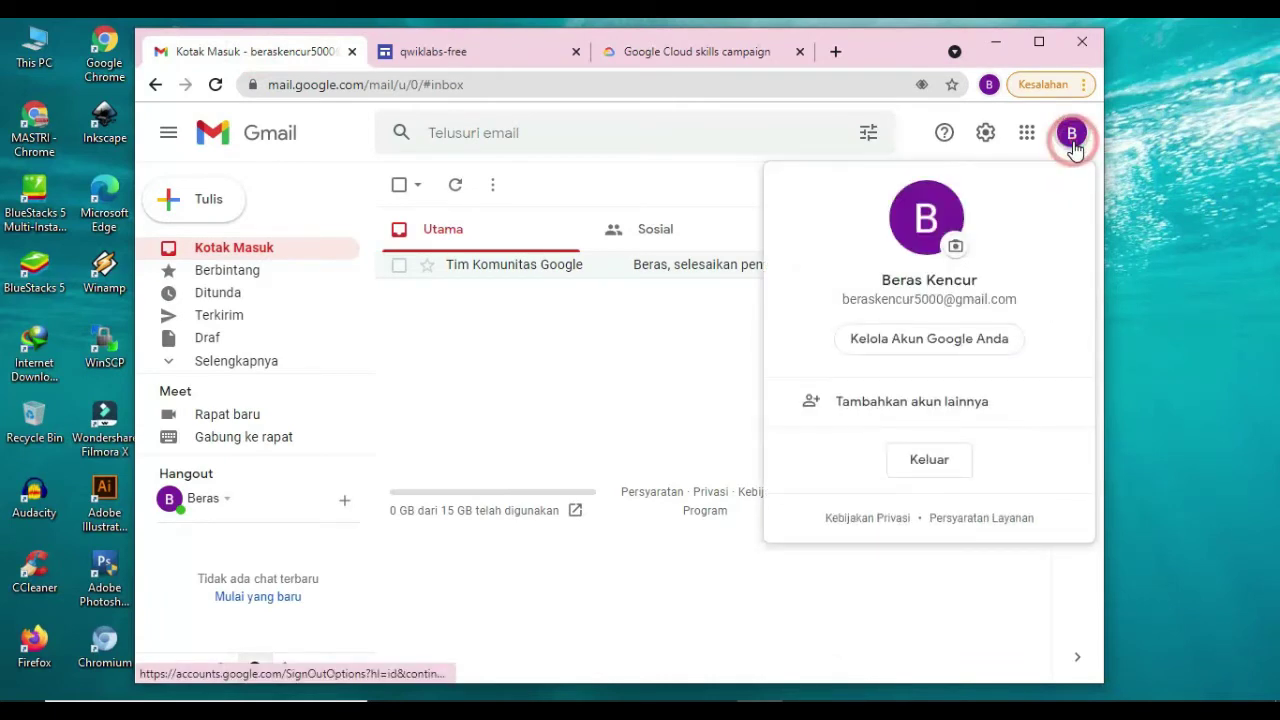
{"action": "left_click_drag", "start_coordinate": [1016, 299], "coordinate": [897, 295]}
{"action": "left_click_drag", "start_coordinate": [849, 299], "coordinate": [843, 299]}
{"action": "right_click", "coordinate": [844, 299]}
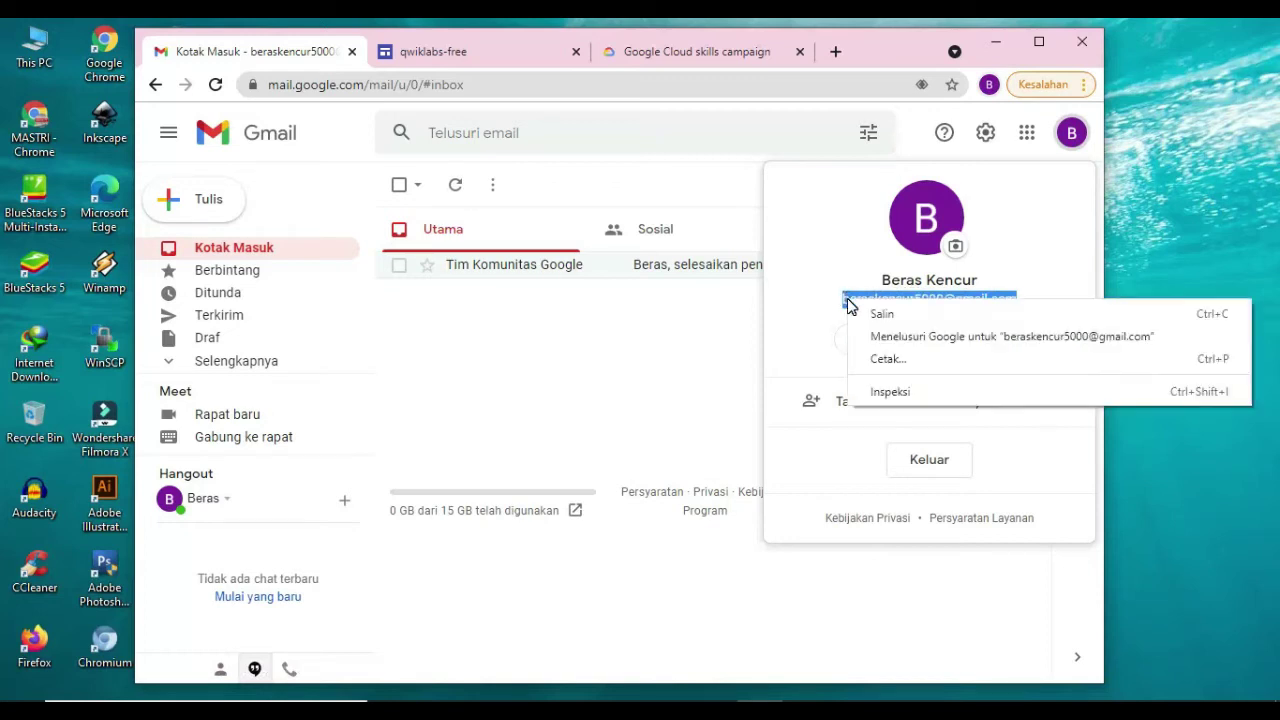
{"action": "left_click", "coordinate": [864, 319]}
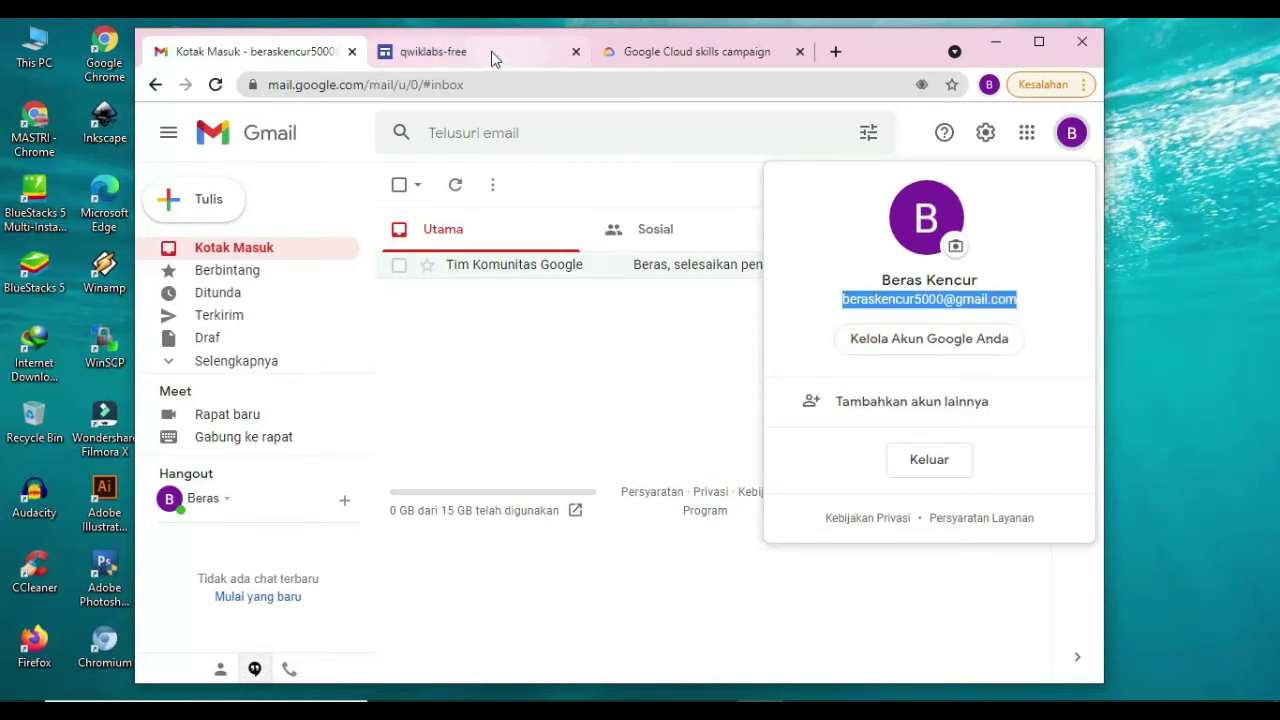
{"action": "left_click", "coordinate": [487, 51]}
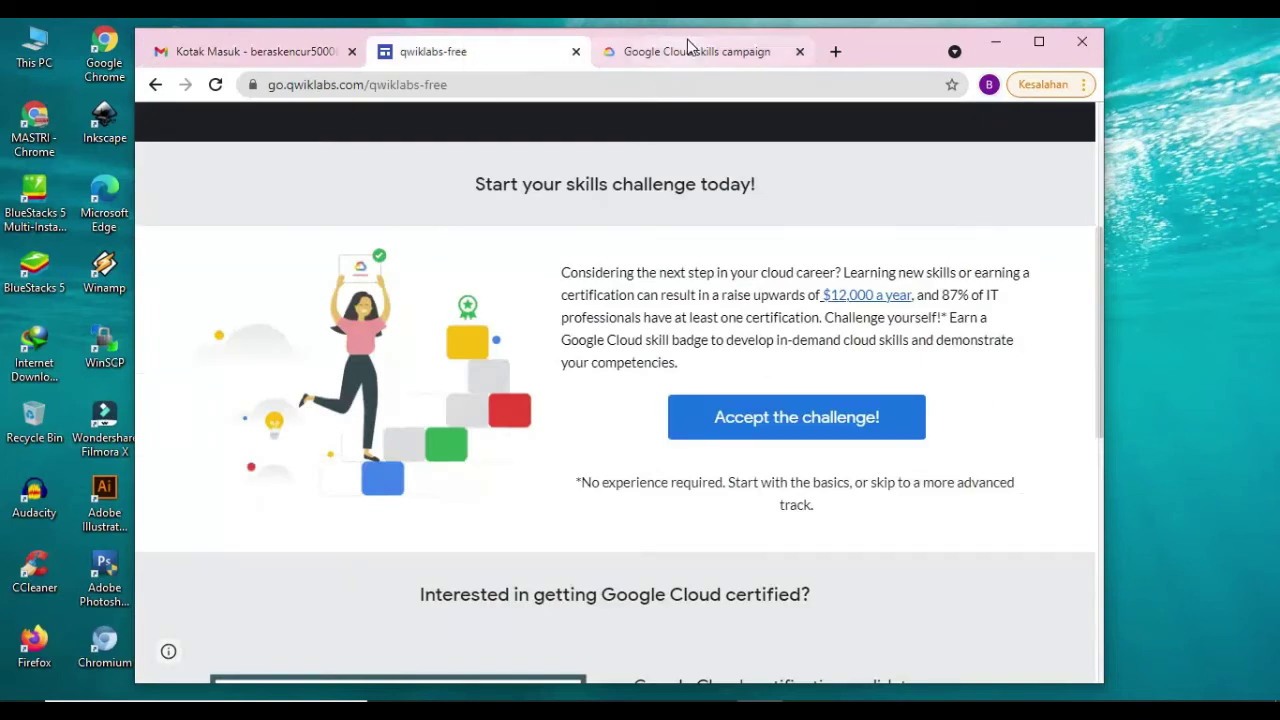
{"action": "left_click", "coordinate": [687, 42]}
Paste the copied e-mail into Email and set Job title to Administrator.
{"action": "left_click", "coordinate": [524, 646]}
{"action": "key", "text": "ctrl+v"}
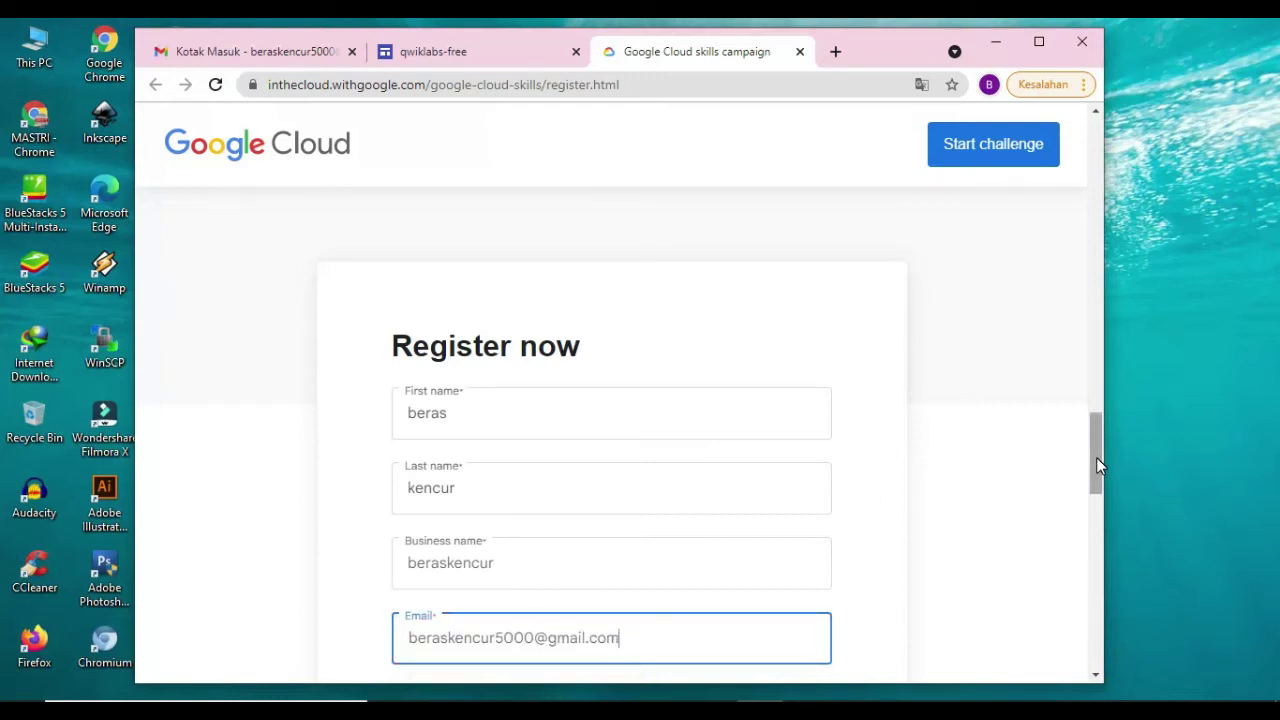
{"action": "scroll", "coordinate": [1096, 457], "scroll_direction": "down", "scroll_amount": 3}
{"action": "scroll", "coordinate": [1096, 464], "scroll_direction": "down", "scroll_amount": 1}
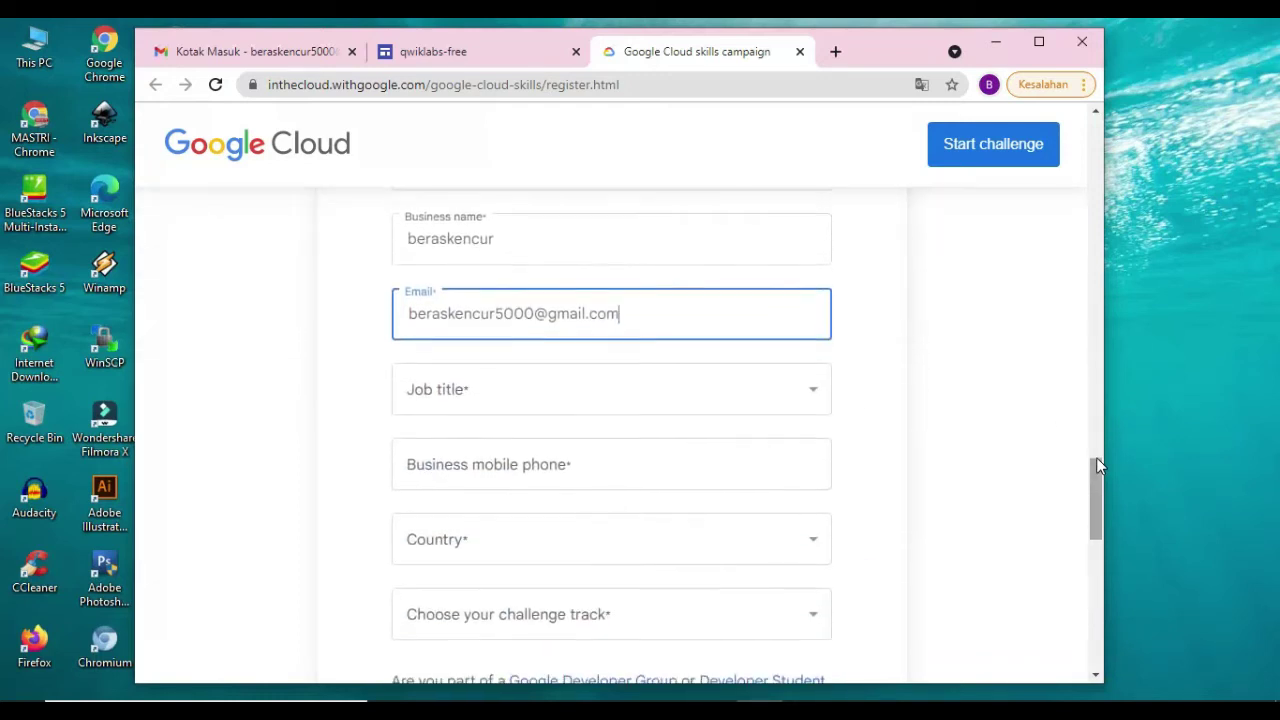
{"action": "left_click", "coordinate": [816, 397]}
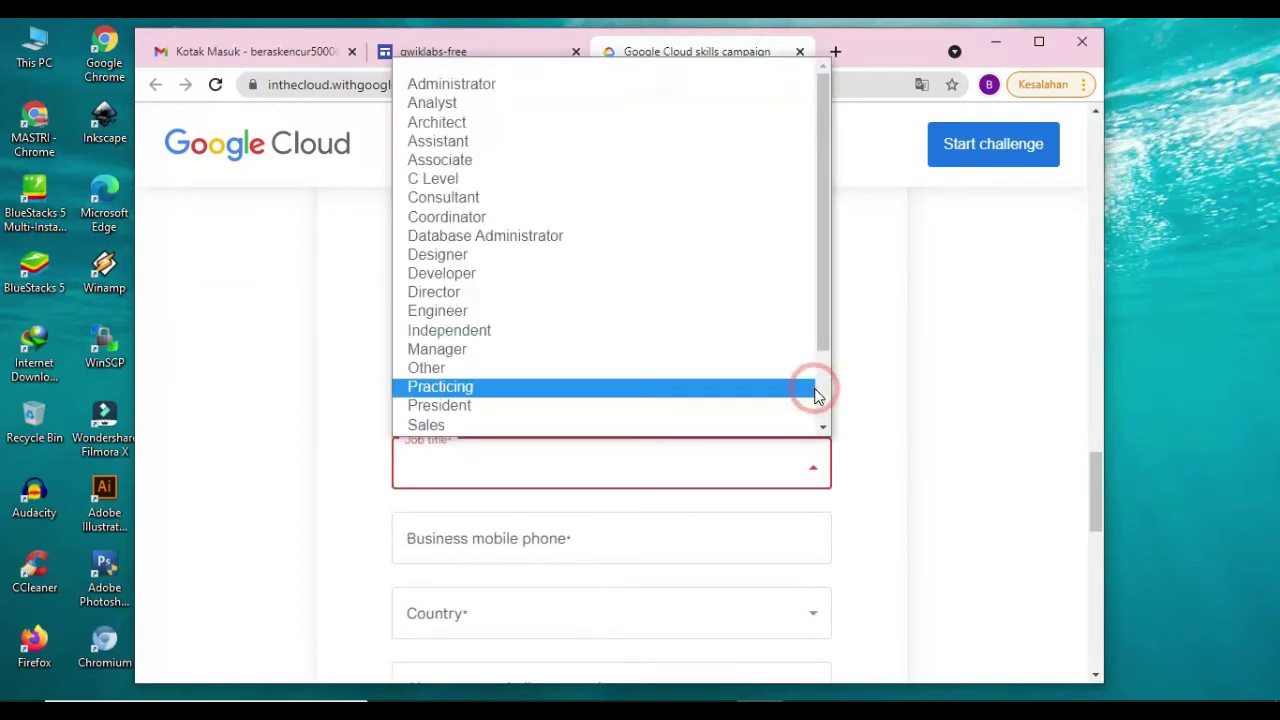
{"action": "left_click", "coordinate": [610, 86]}
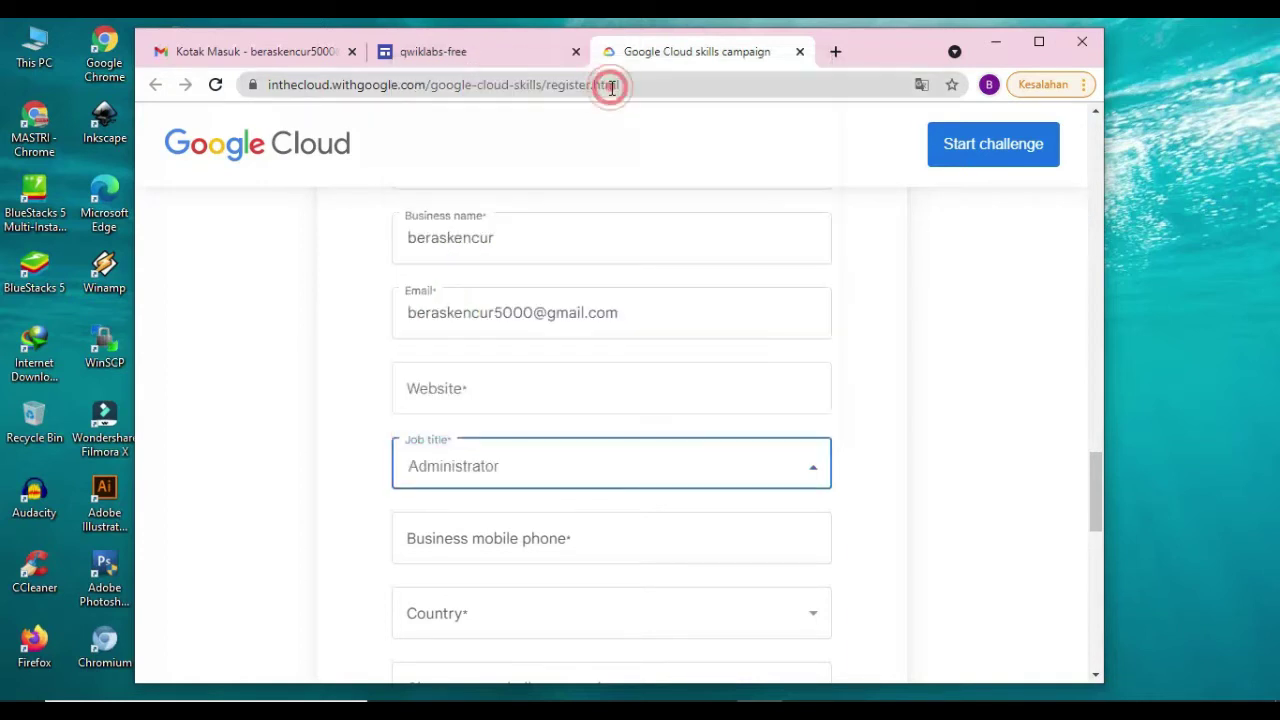
Enter the business mobile phone number and choose Indonesia as the country.
{"action": "left_click", "coordinate": [548, 536]}
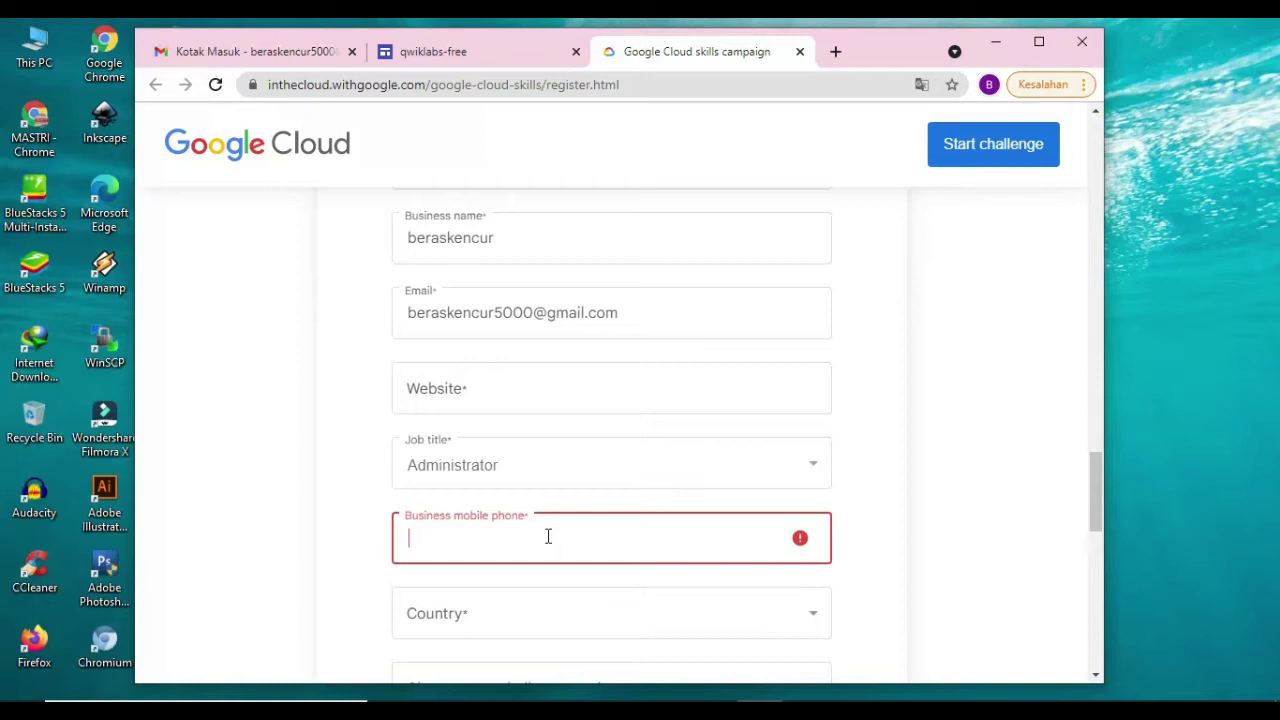
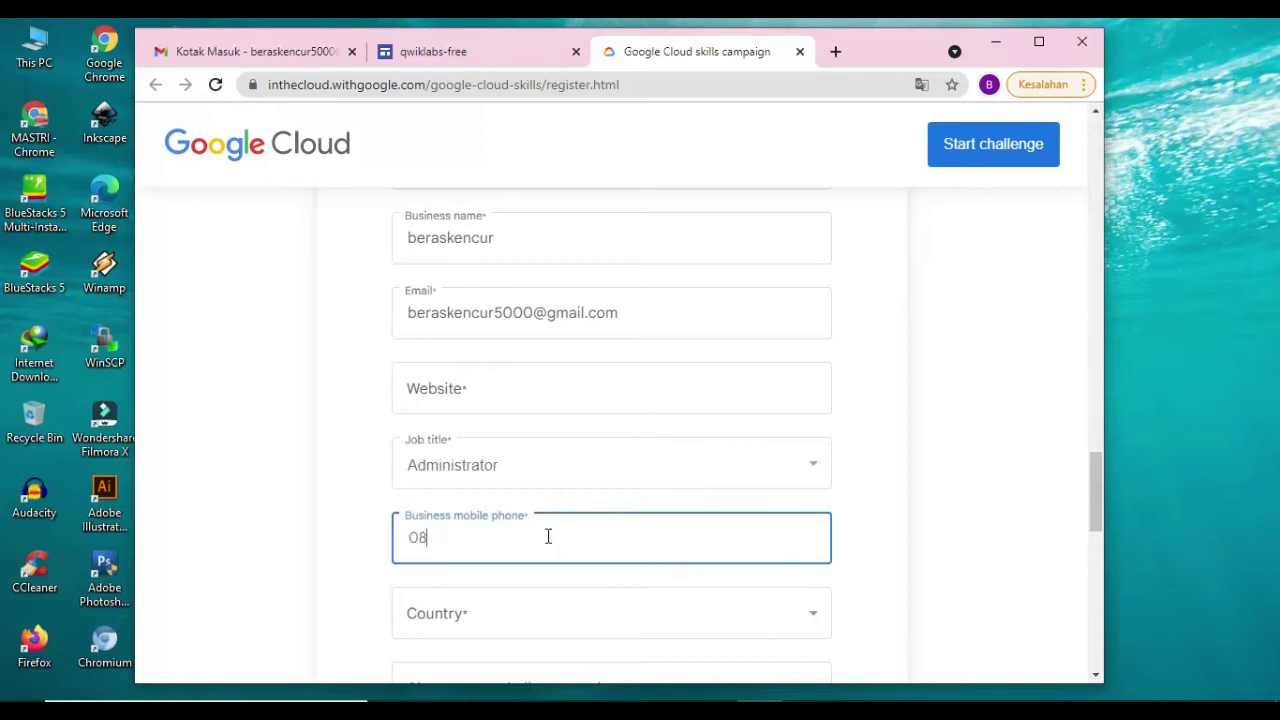
{"action": "left_click", "coordinate": [537, 615]}
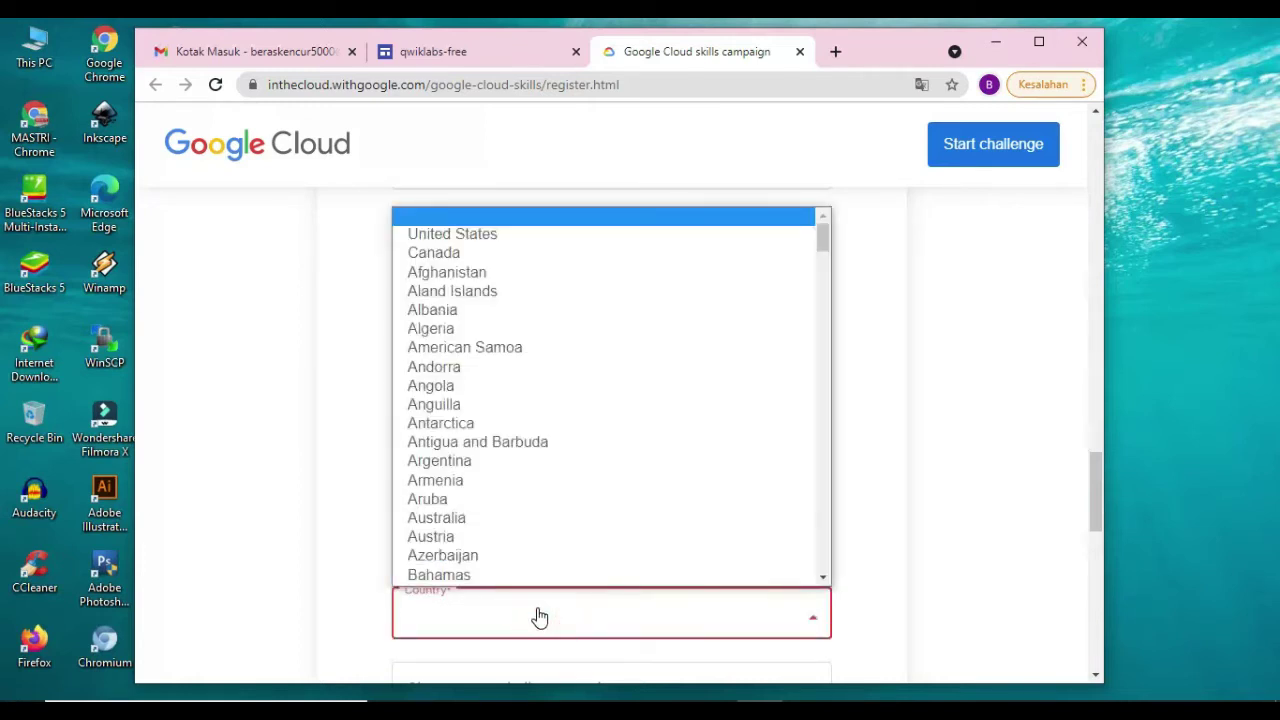
{"action": "scroll", "coordinate": [686, 378], "scroll_direction": "down", "scroll_amount": 5}
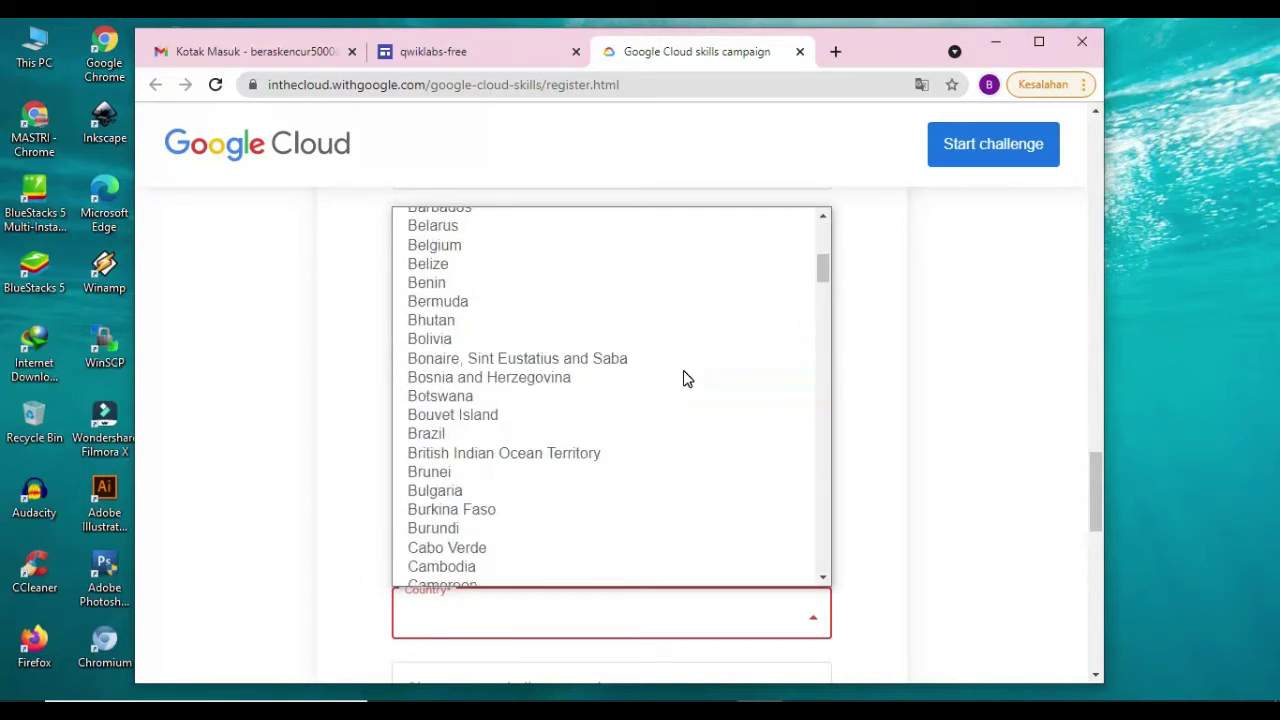
{"action": "scroll", "coordinate": [686, 378], "scroll_direction": "down", "scroll_amount": 5}
{"action": "scroll", "coordinate": [686, 378], "scroll_direction": "down", "scroll_amount": 10}
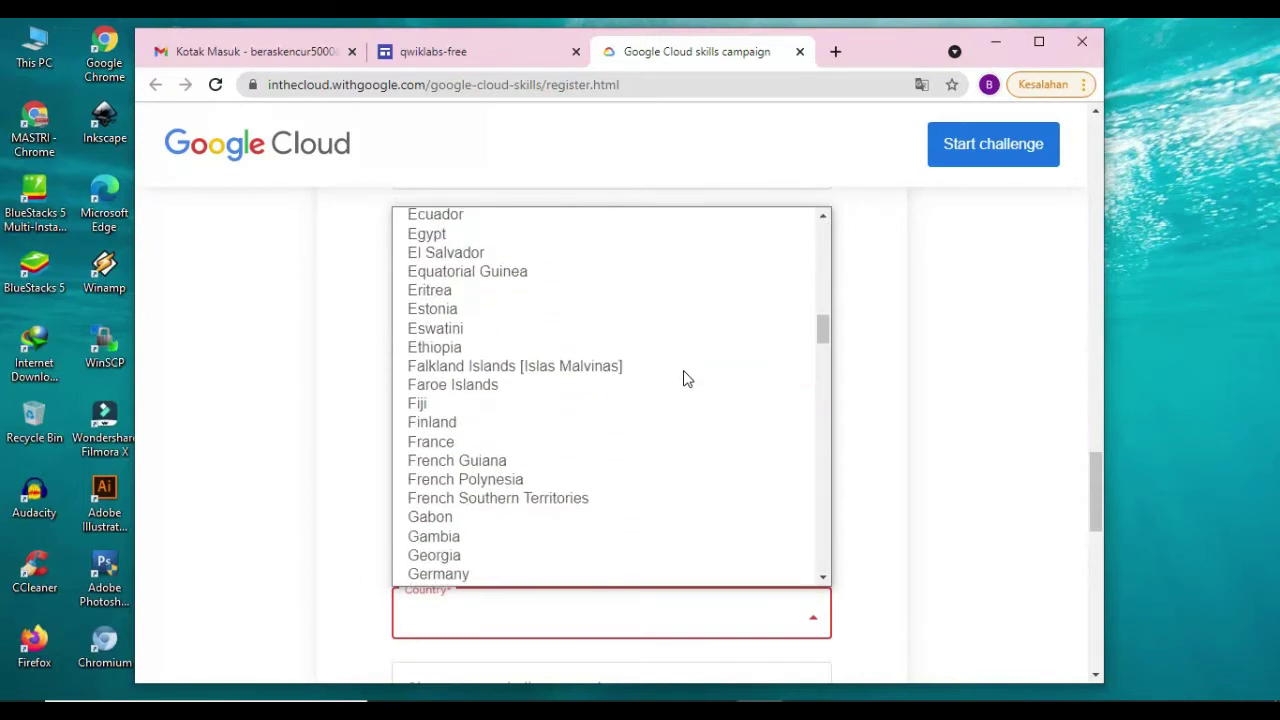
{"action": "scroll", "coordinate": [686, 378], "scroll_direction": "down", "scroll_amount": 8}
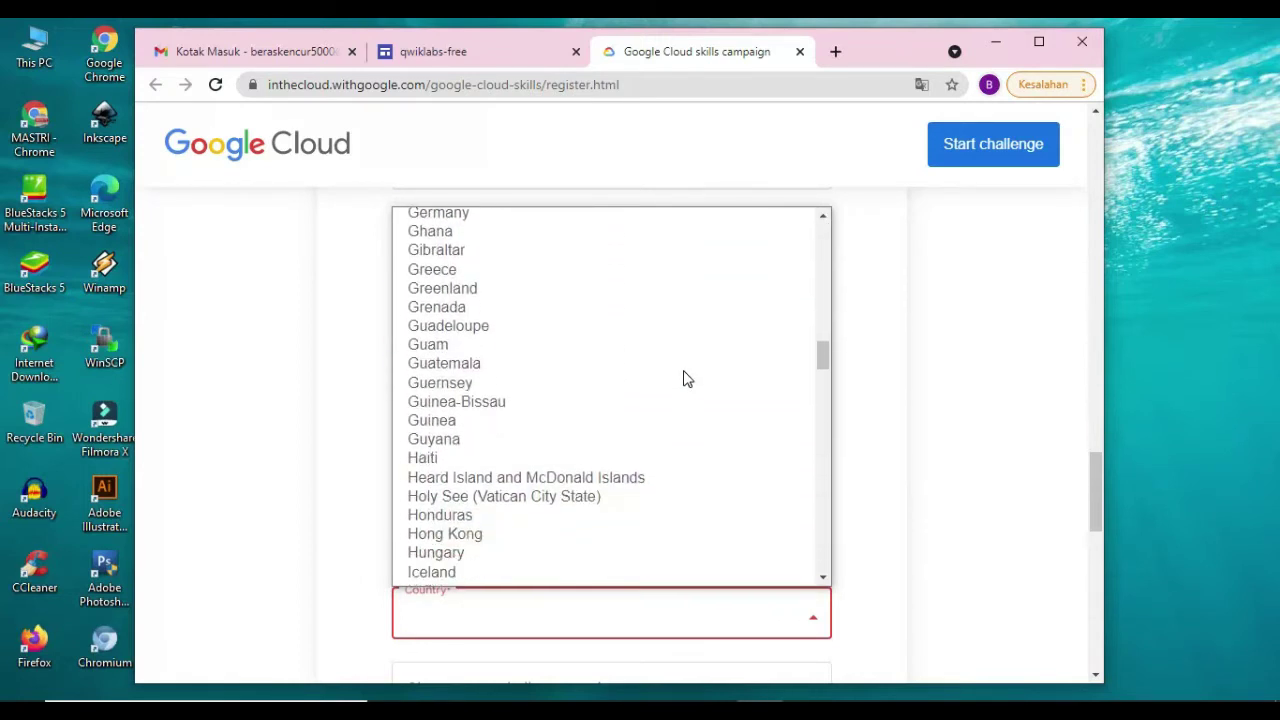
{"action": "scroll", "coordinate": [686, 378], "scroll_direction": "up", "scroll_amount": 1}
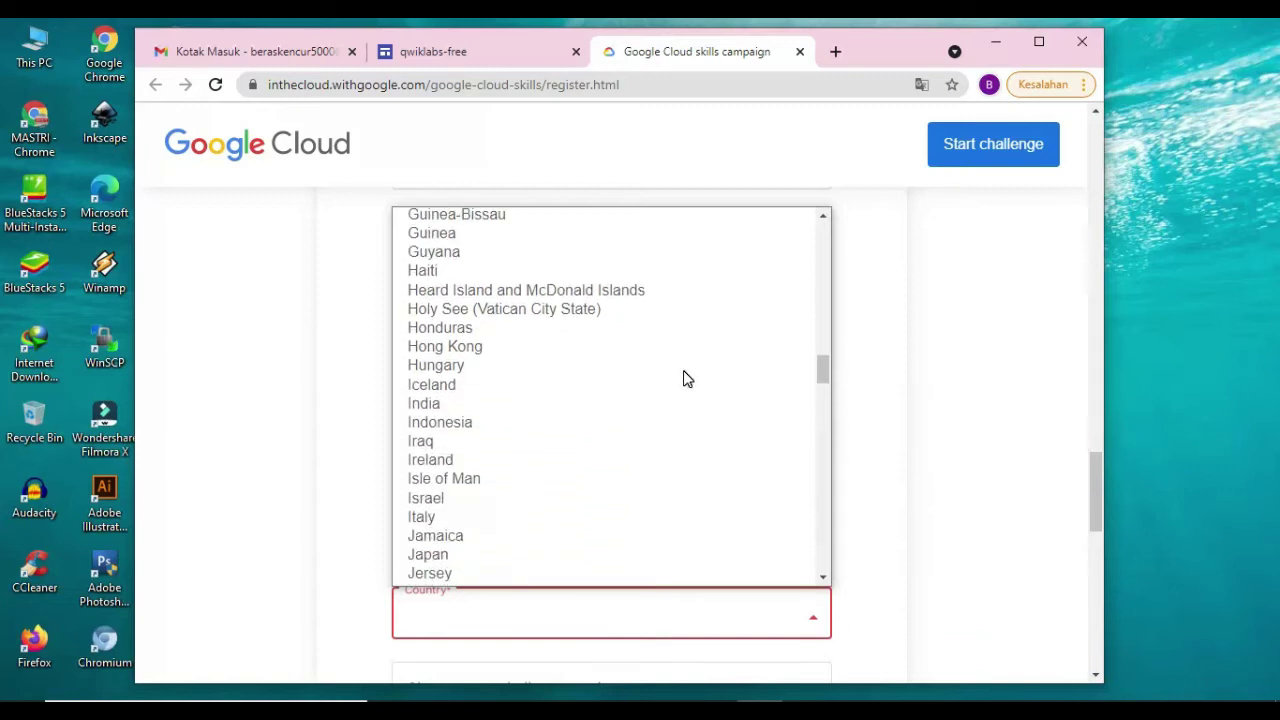
{"action": "left_click", "coordinate": [512, 424]}
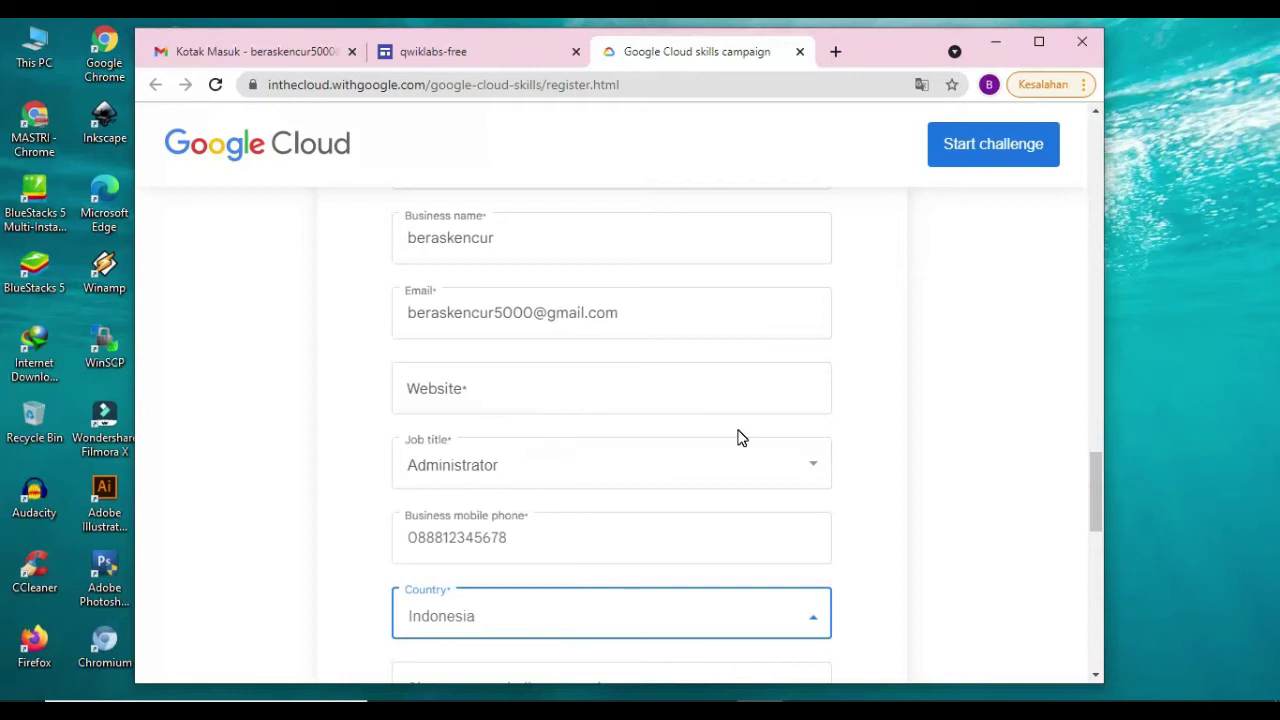
Choose the Getting started track, answer No to both questions, and submit the form.
{"action": "scroll", "coordinate": [741, 438], "scroll_direction": "down", "scroll_amount": 3}
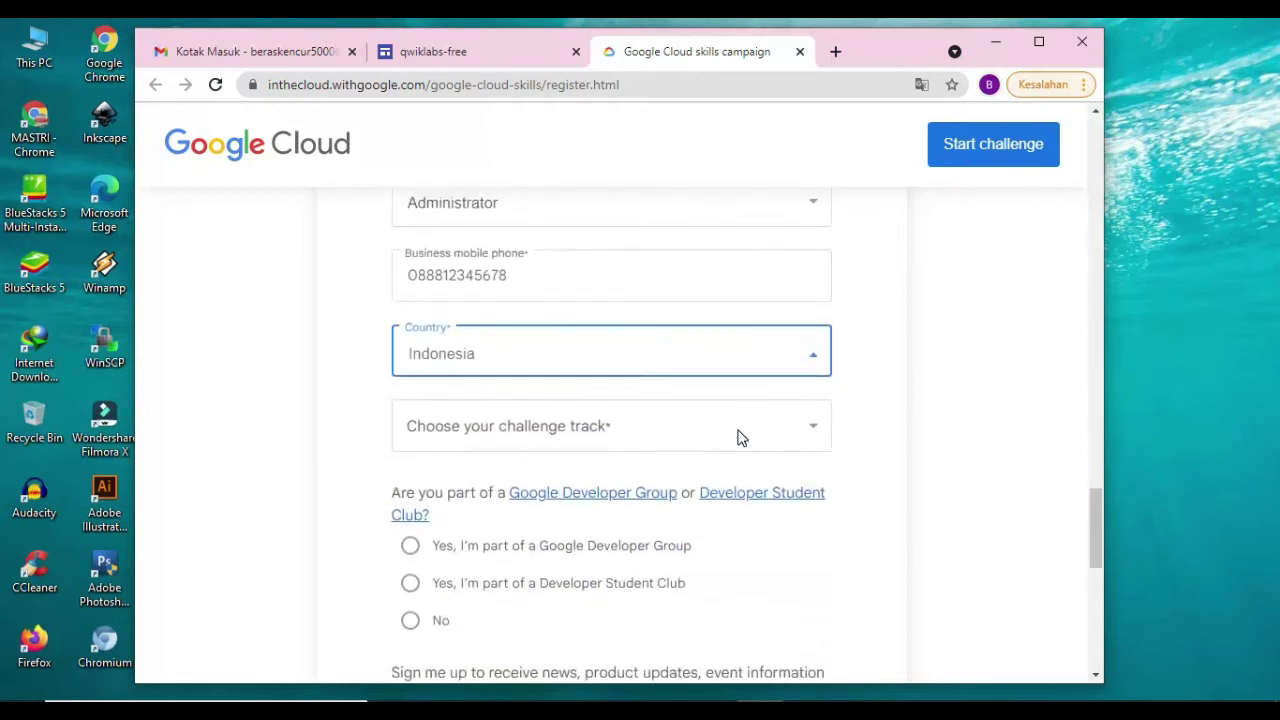
{"action": "left_click", "coordinate": [814, 434]}
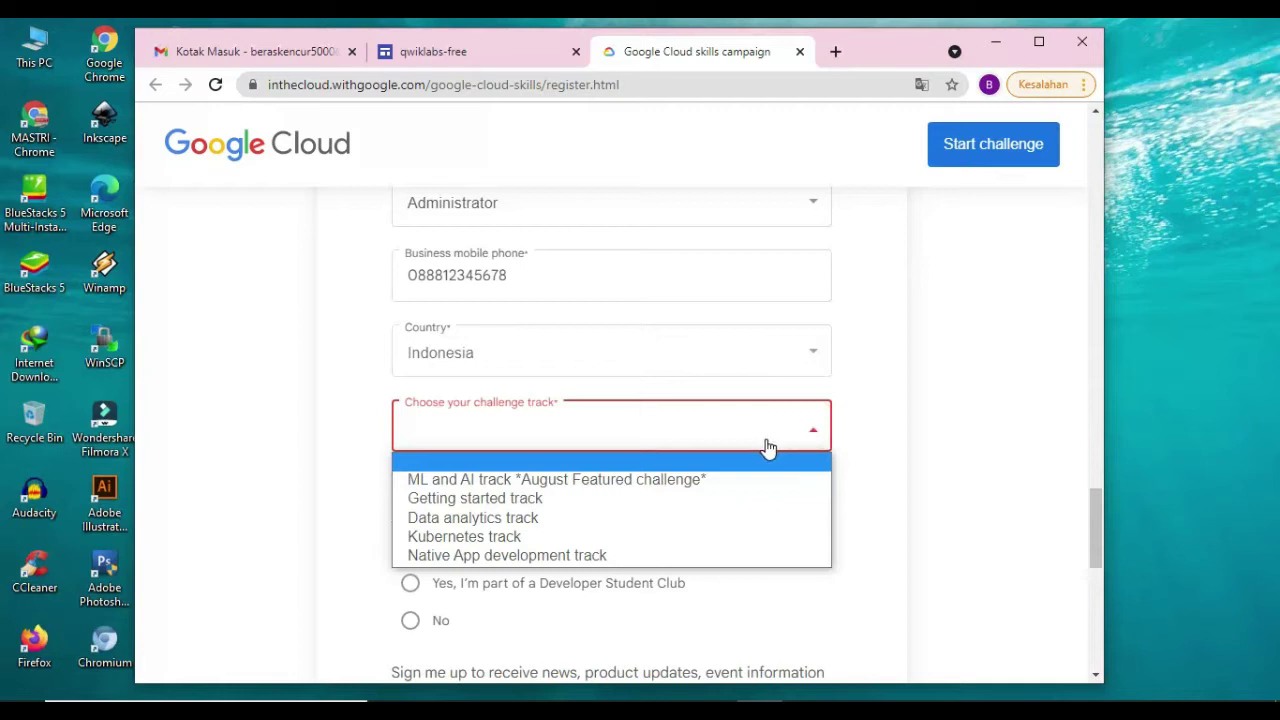
{"action": "left_click", "coordinate": [655, 498]}
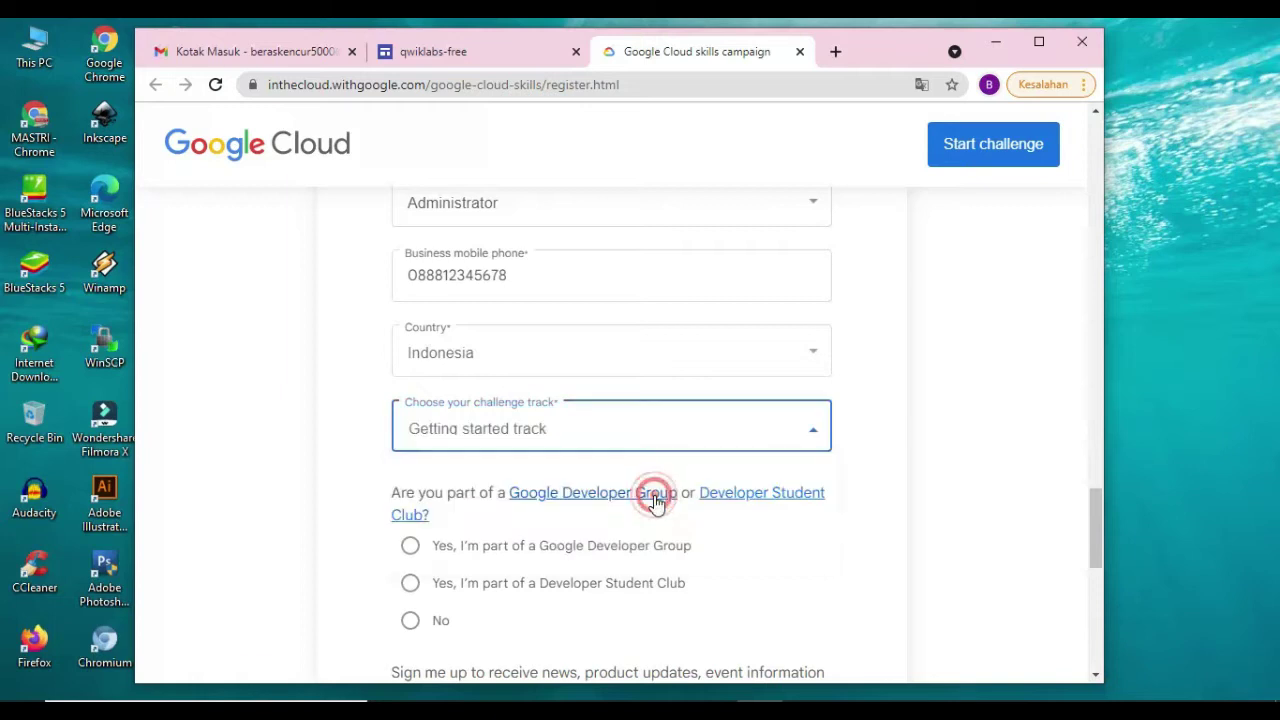
{"action": "left_click", "coordinate": [412, 624]}
{"action": "scroll", "coordinate": [752, 582], "scroll_direction": "down", "scroll_amount": 3}
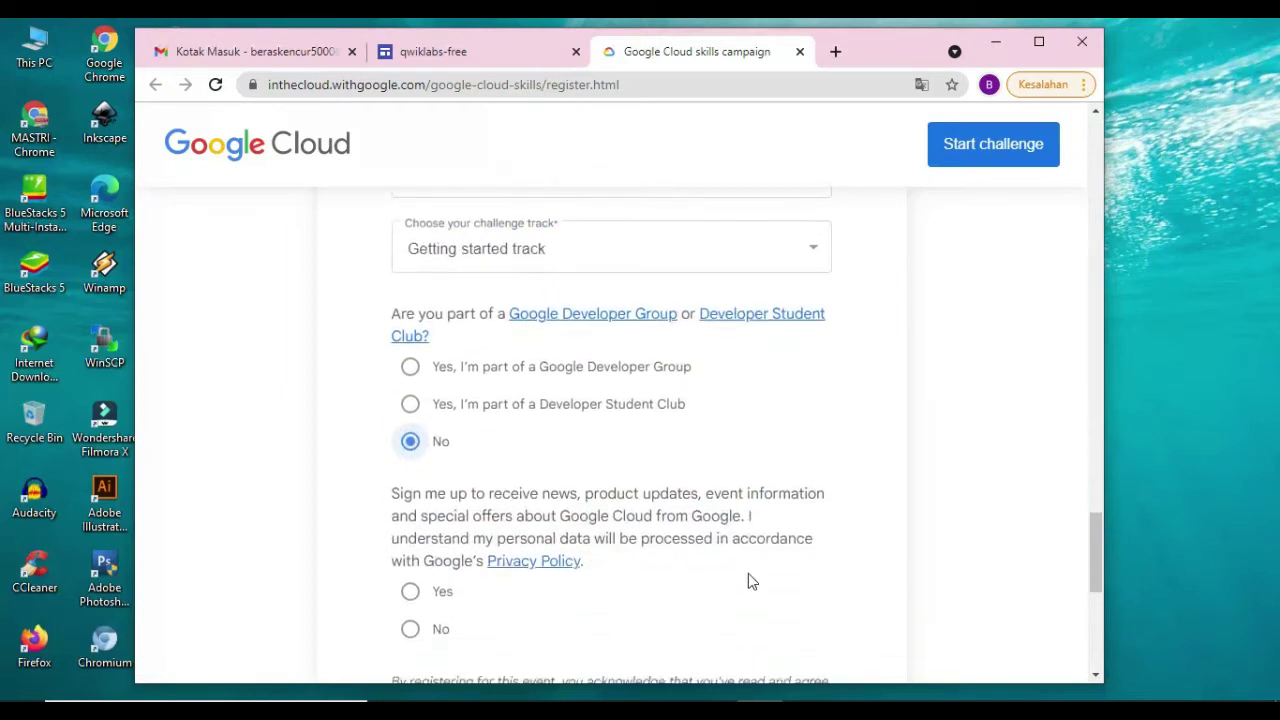
{"action": "left_click", "coordinate": [410, 566]}
{"action": "scroll", "coordinate": [755, 530], "scroll_direction": "down", "scroll_amount": 2}
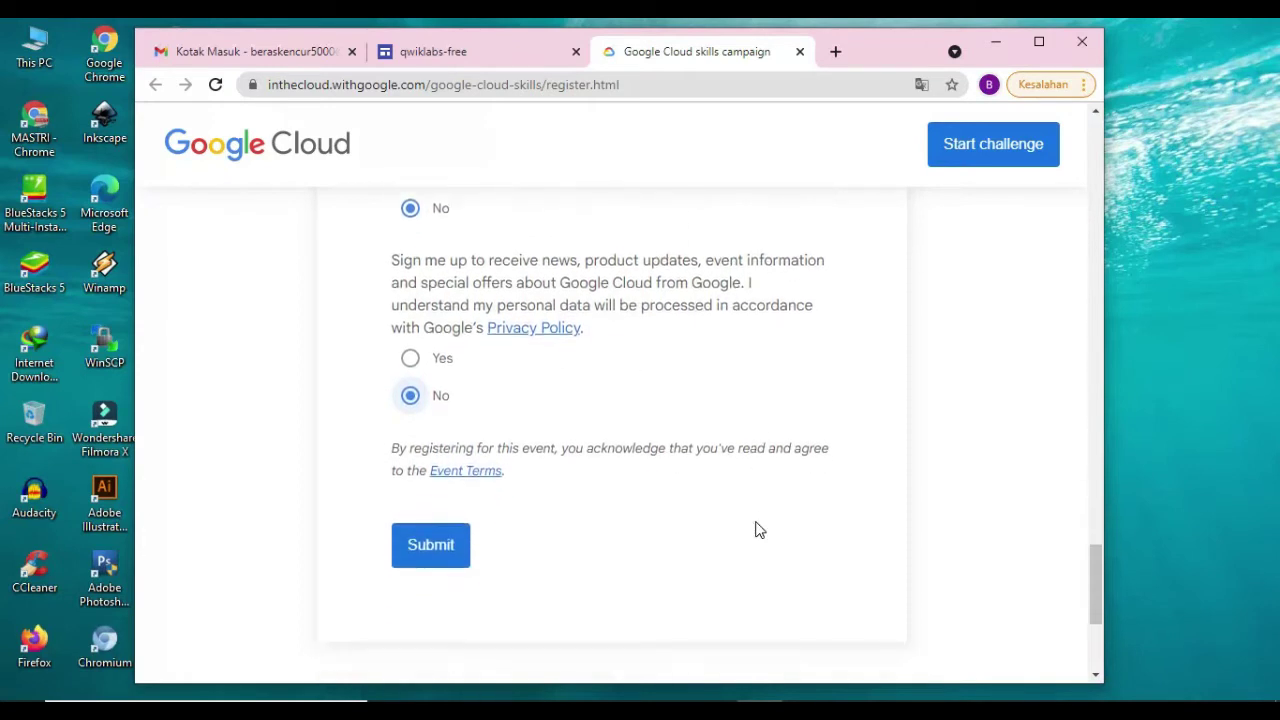
{"action": "left_click", "coordinate": [437, 543]}
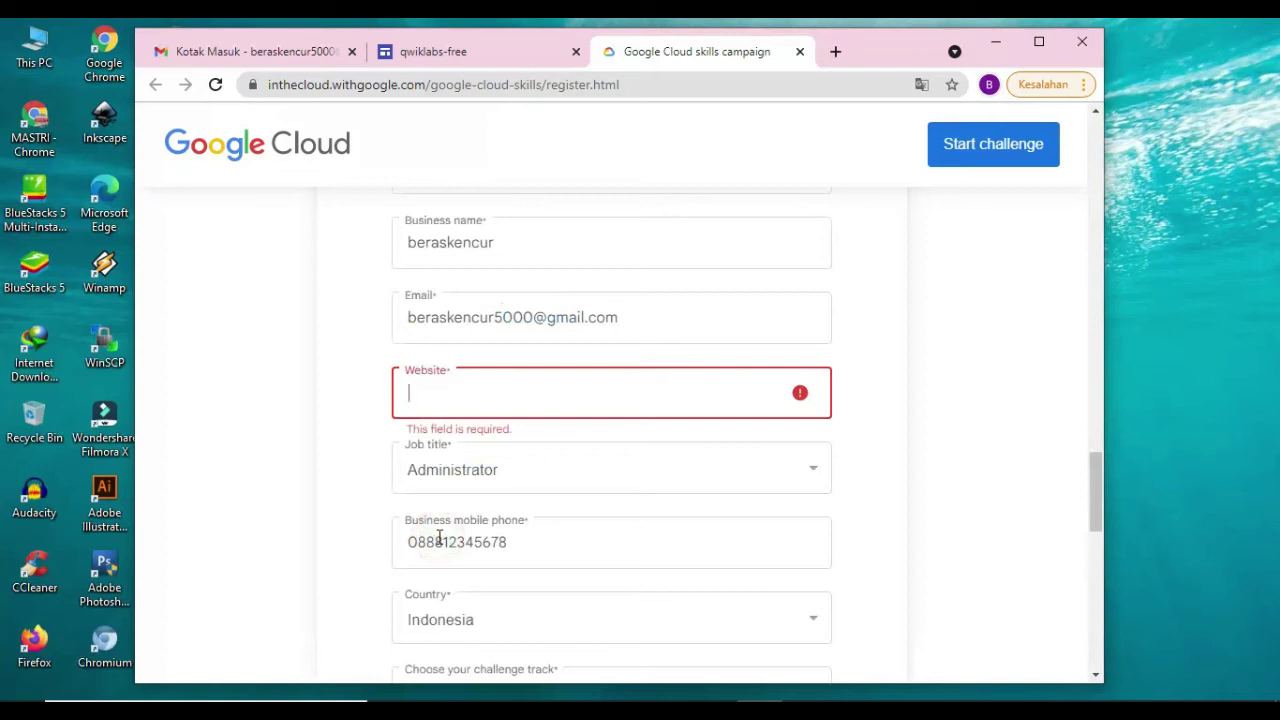
{"action": "left_click", "coordinate": [445, 392]}
{"action": "type", "text": "www"}
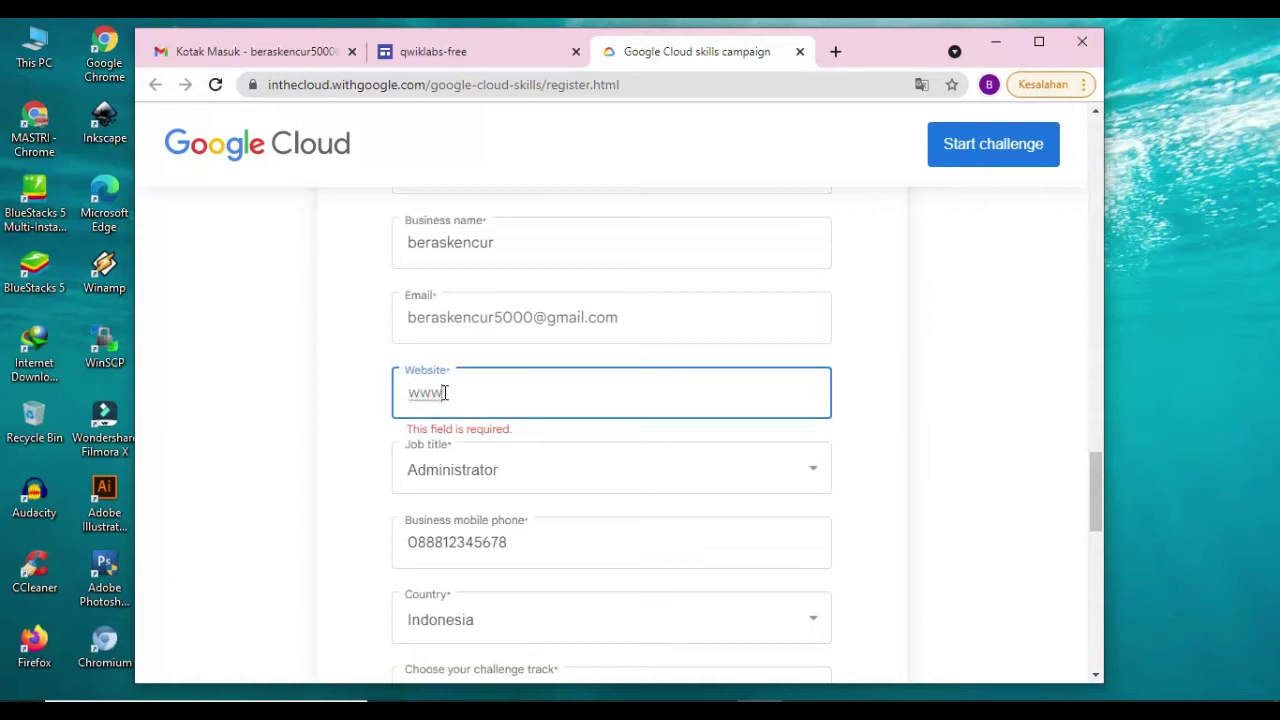
{"action": "type", "text": ".beraskencur"}
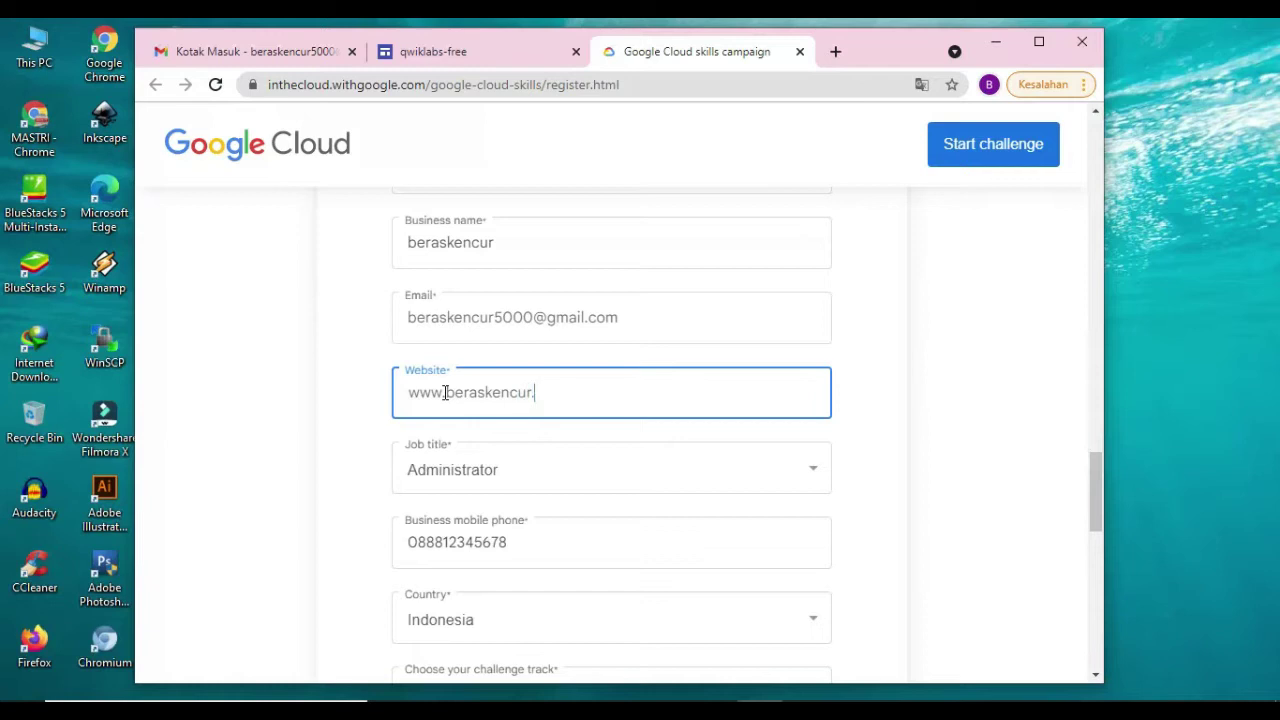
{"action": "type", "text": ".xyz"}
{"action": "scroll", "coordinate": [649, 397], "scroll_direction": "down", "scroll_amount": 7}
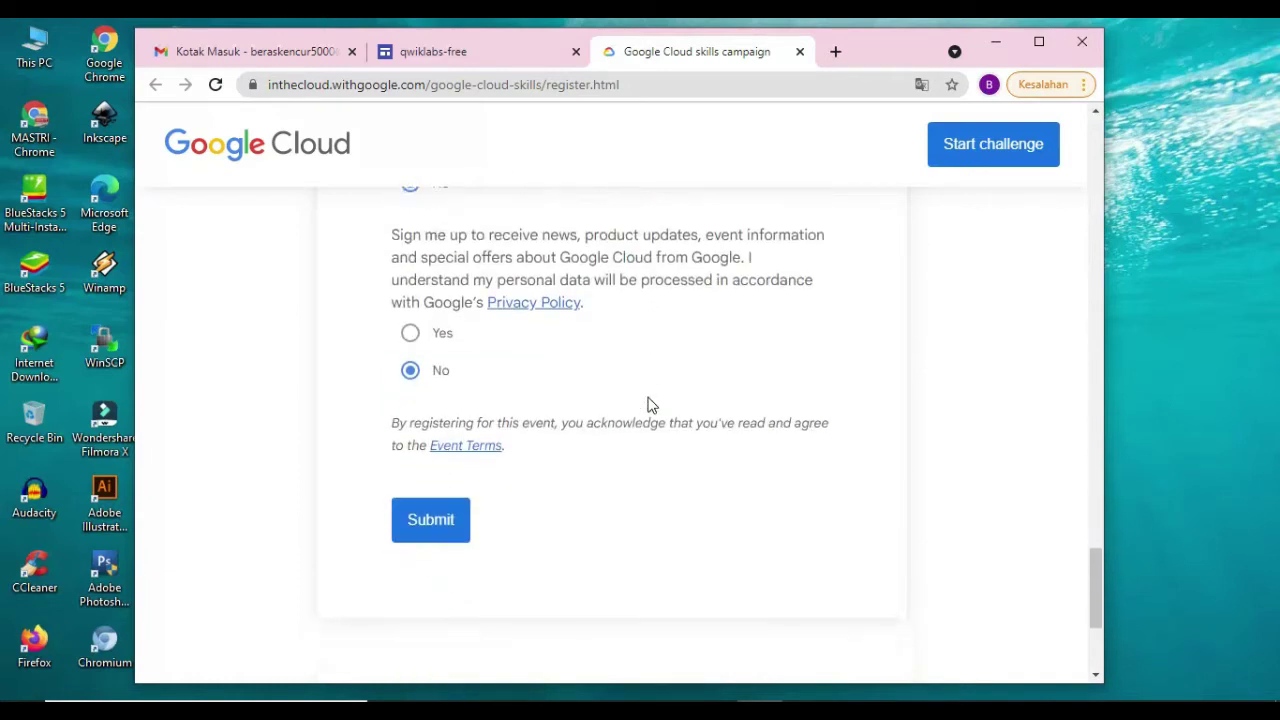
{"action": "scroll", "coordinate": [649, 404], "scroll_direction": "down", "scroll_amount": 1}
{"action": "left_click", "coordinate": [427, 474]}
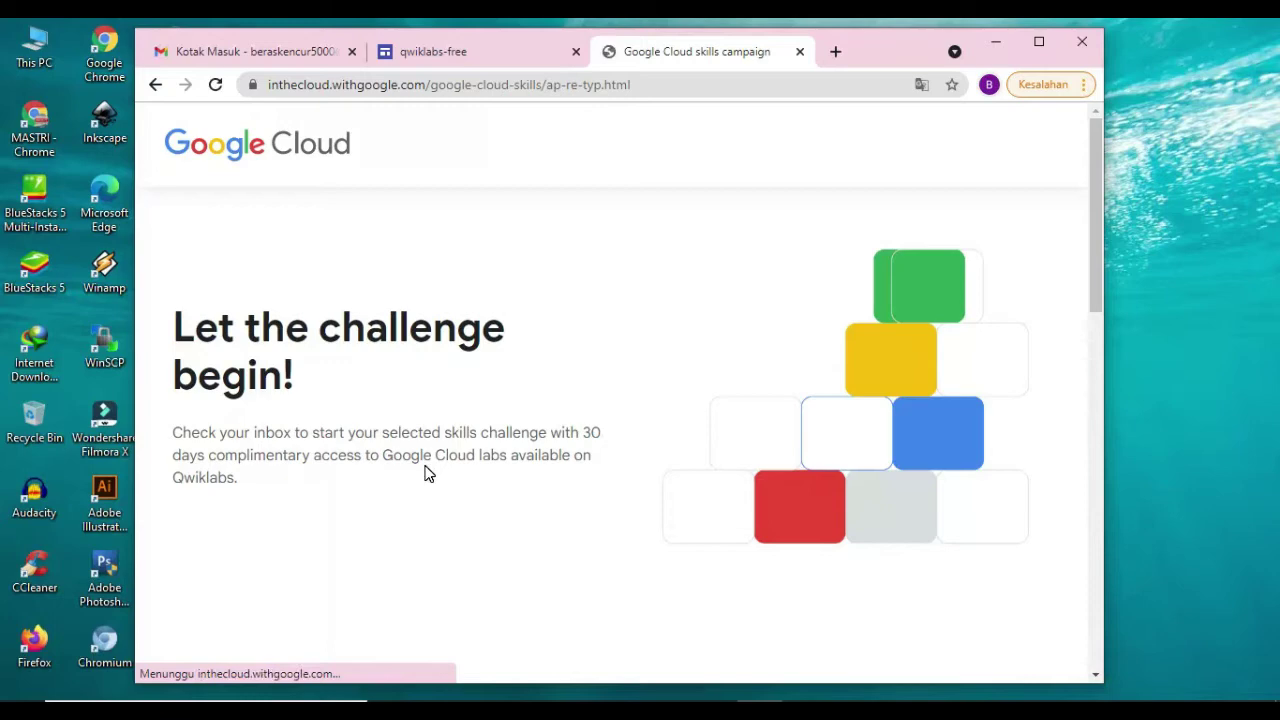
{"action": "scroll", "coordinate": [621, 343], "scroll_direction": "down", "scroll_amount": 3}
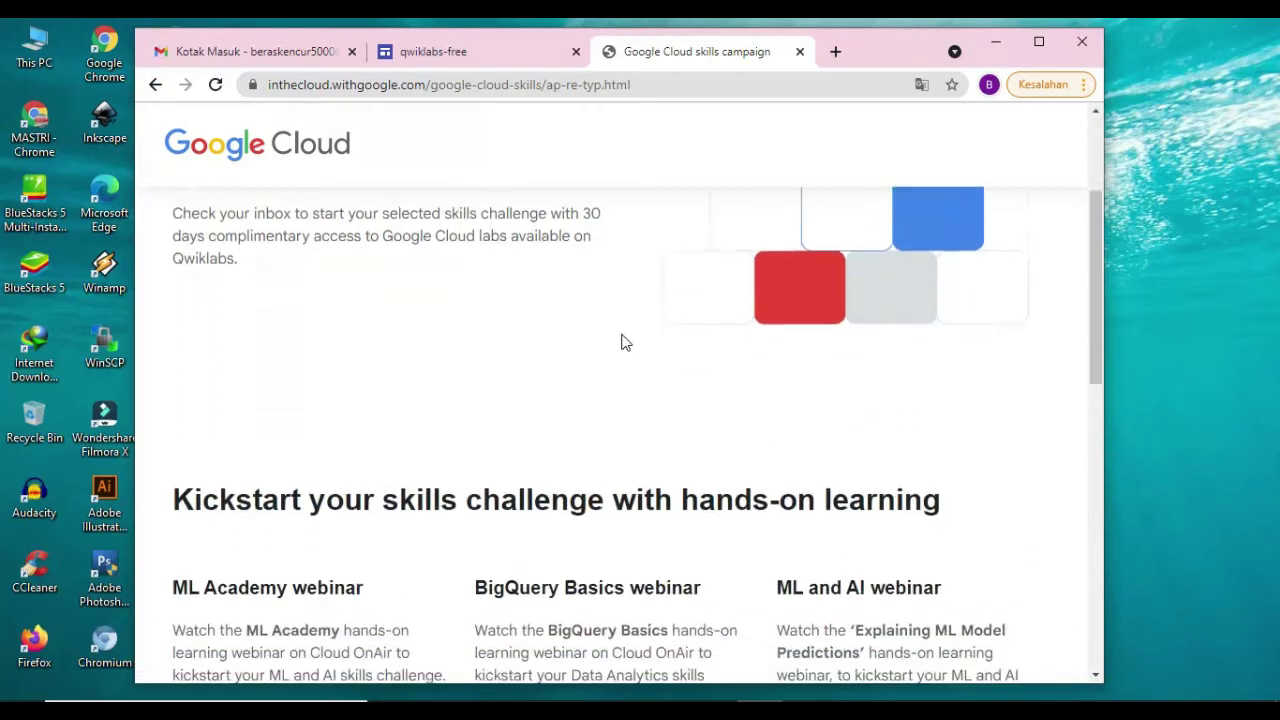
{"action": "scroll", "coordinate": [621, 343], "scroll_direction": "down", "scroll_amount": 7}
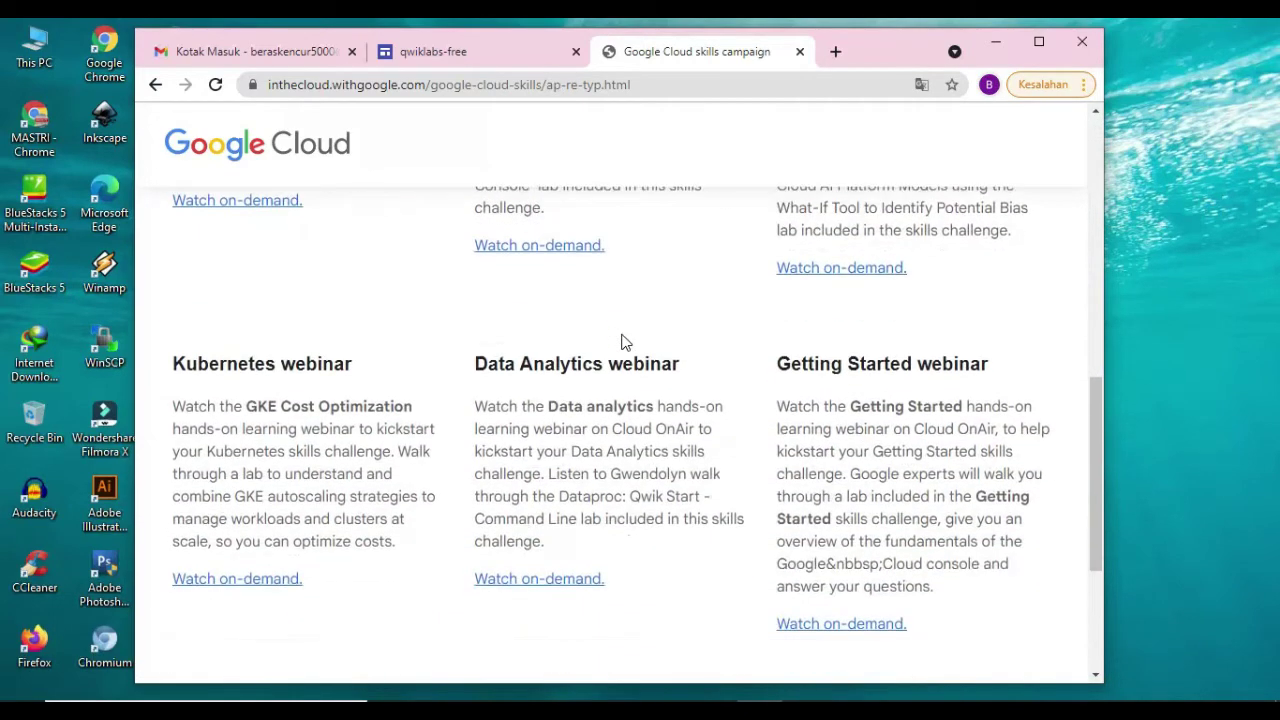
{"action": "scroll", "coordinate": [621, 343], "scroll_direction": "up", "scroll_amount": 10}
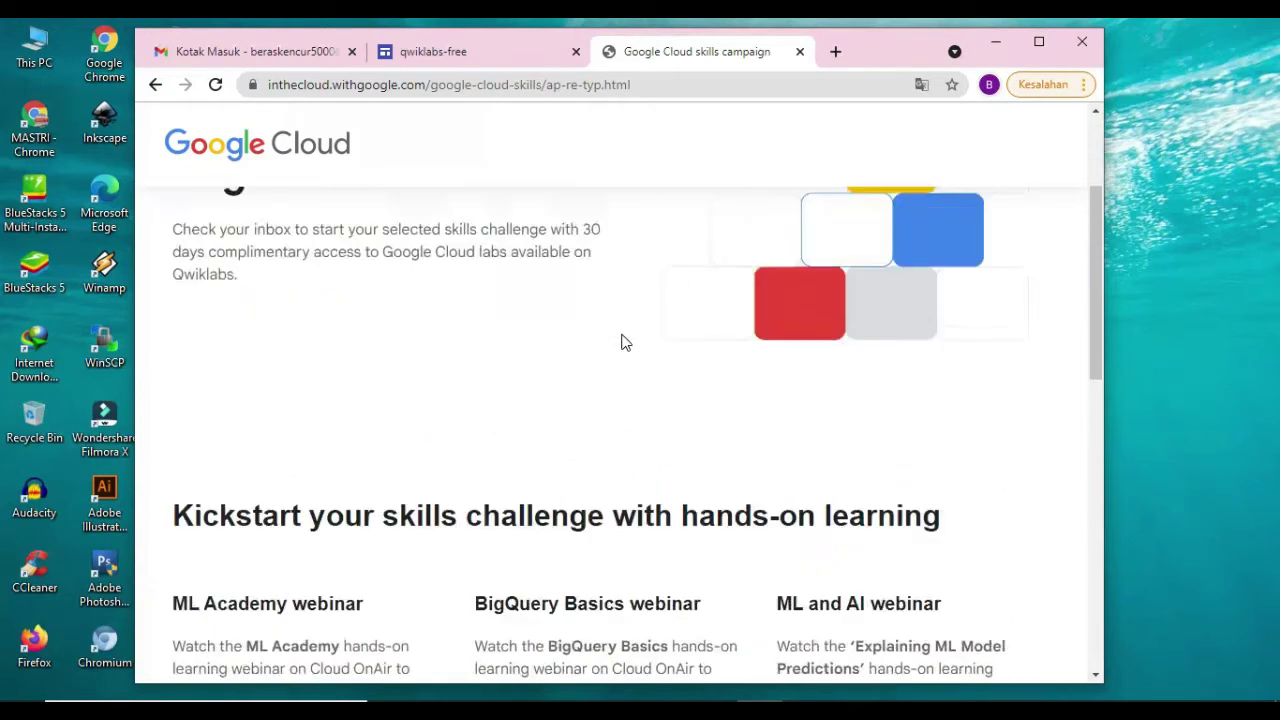
{"action": "scroll", "coordinate": [621, 343], "scroll_direction": "up", "scroll_amount": 1}
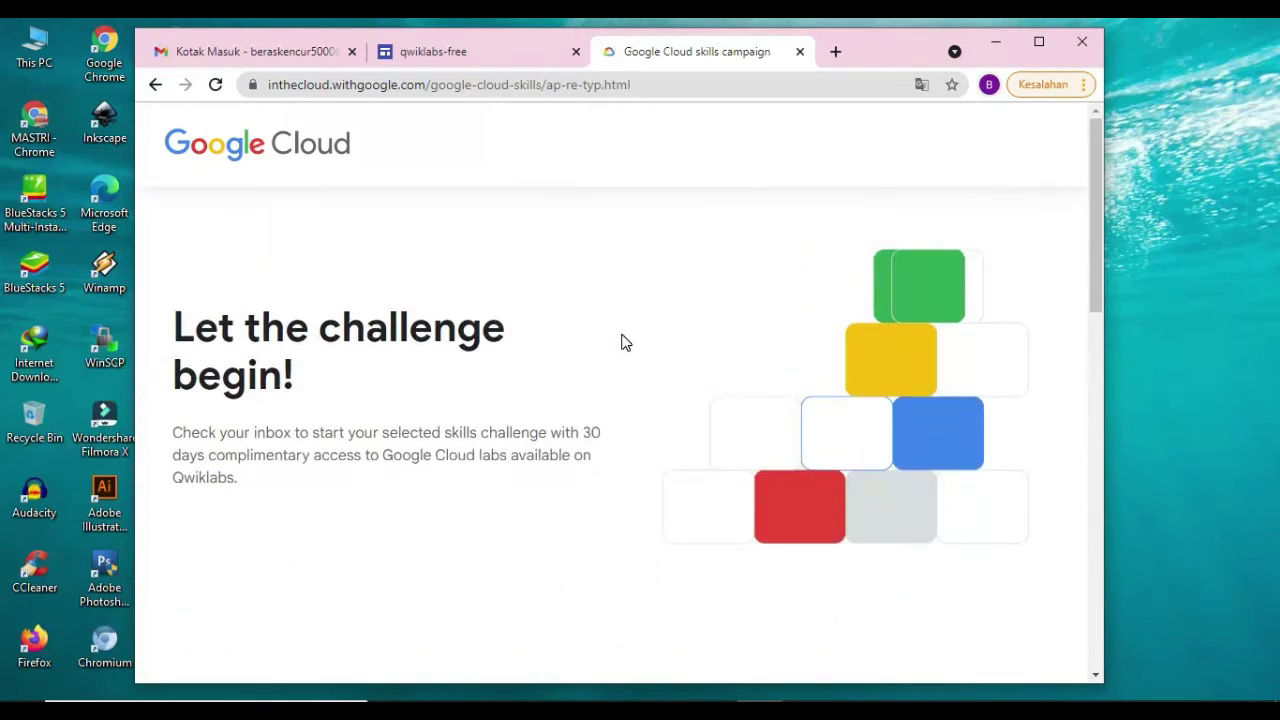
{"action": "left_click", "coordinate": [250, 48]}
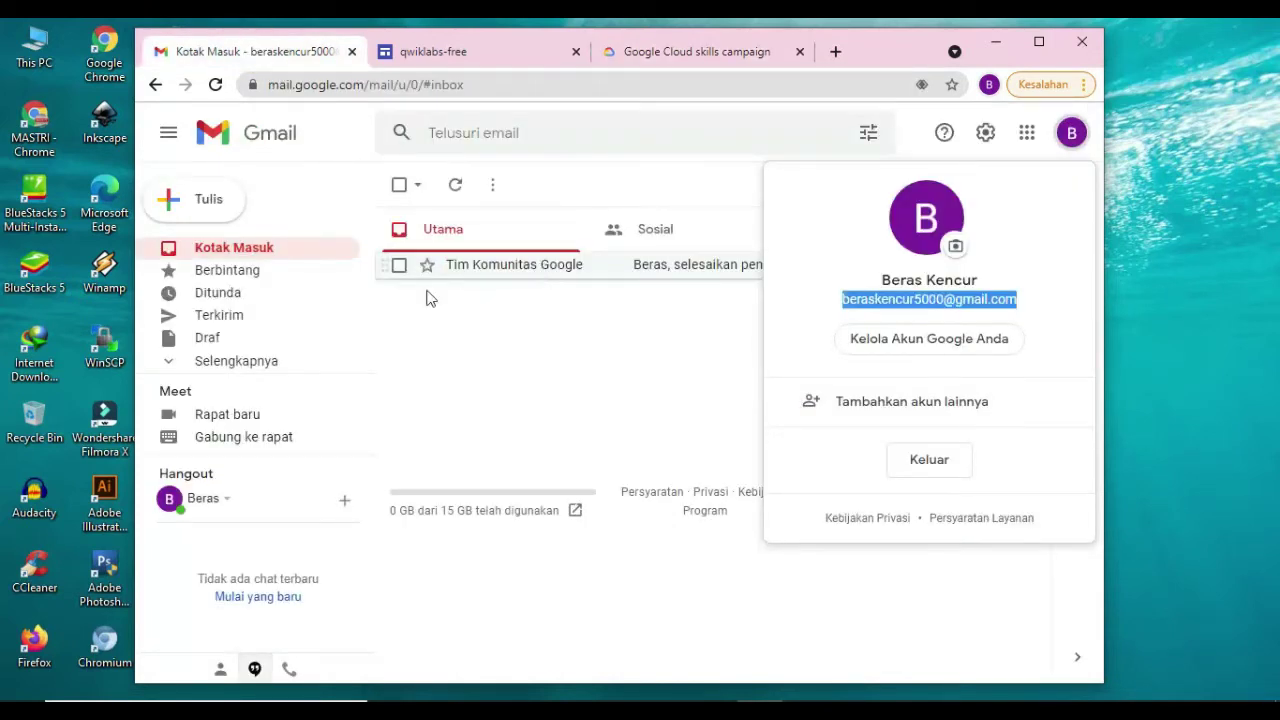
Close the account panel and reload Gmail to check for the challenge email.
{"action": "left_click", "coordinate": [306, 256]}
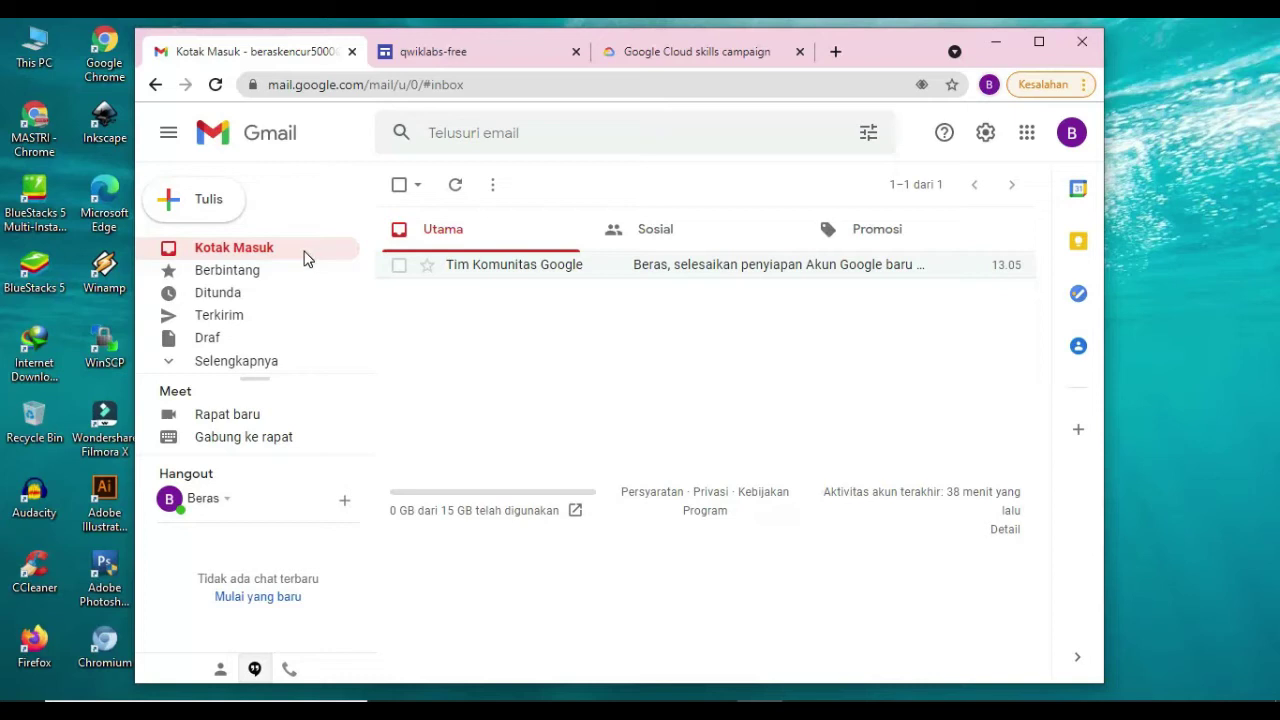
{"action": "left_click", "coordinate": [214, 86]}
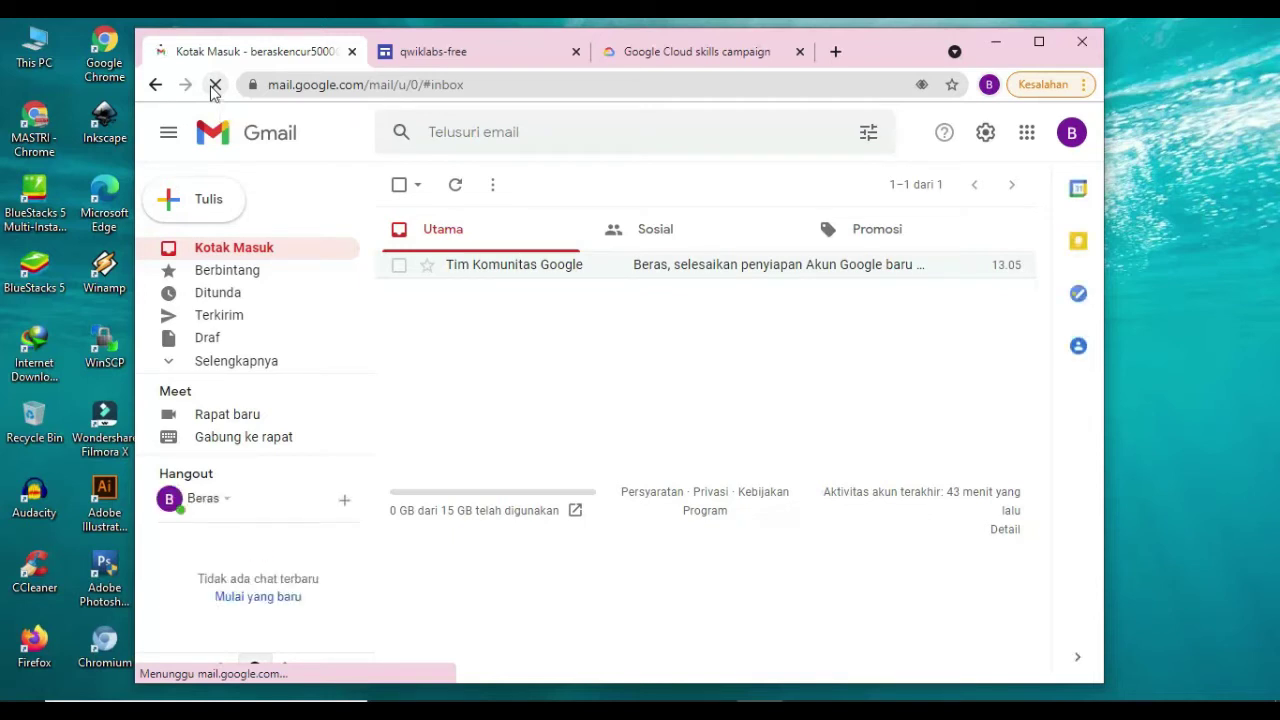
{"action": "left_click", "coordinate": [214, 87]}
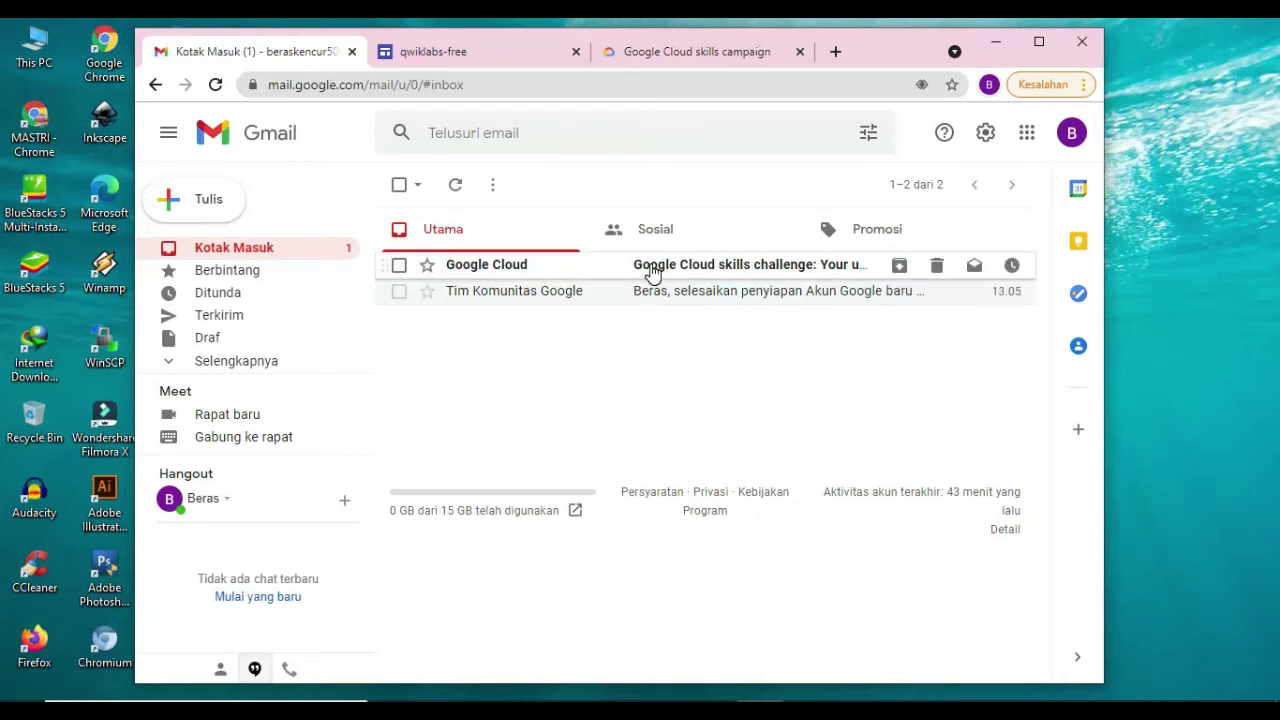
Open the Google Cloud challenge email, copy its unique access code, and follow the Get started link.
{"action": "left_click", "coordinate": [652, 268]}
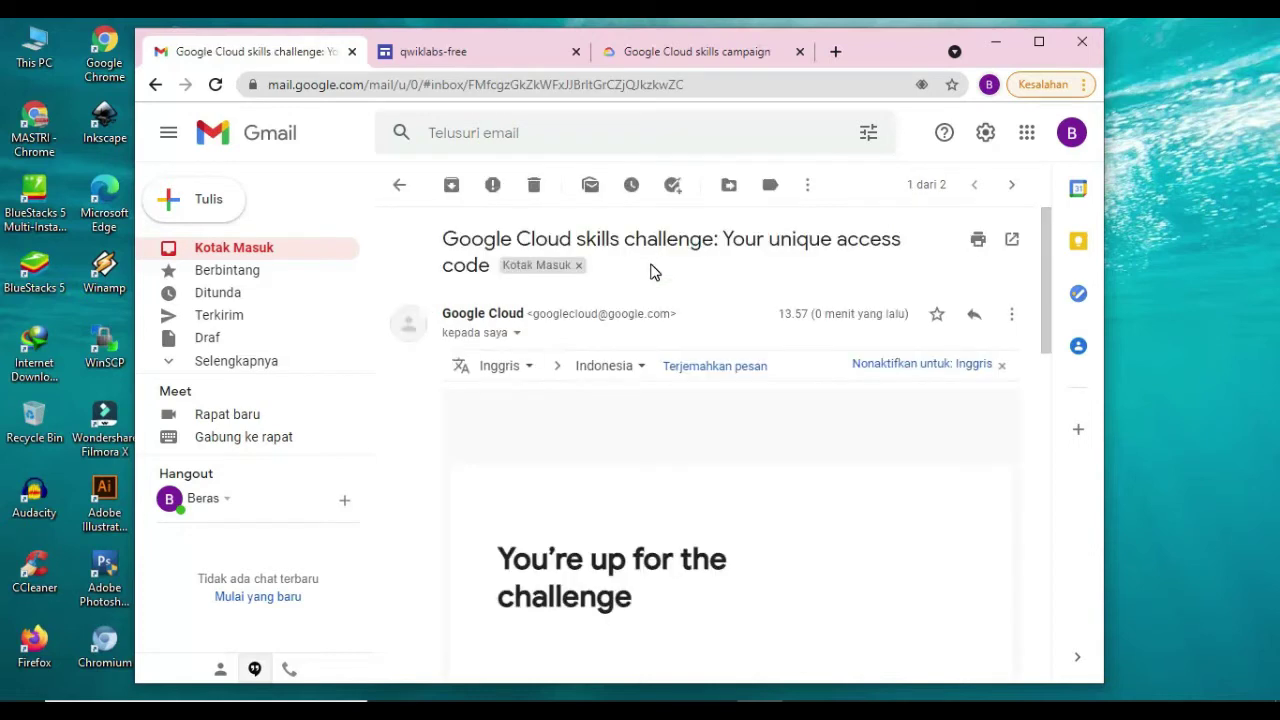
{"action": "scroll", "coordinate": [766, 455], "scroll_direction": "down", "scroll_amount": 2}
{"action": "scroll", "coordinate": [767, 457], "scroll_direction": "down", "scroll_amount": 2}
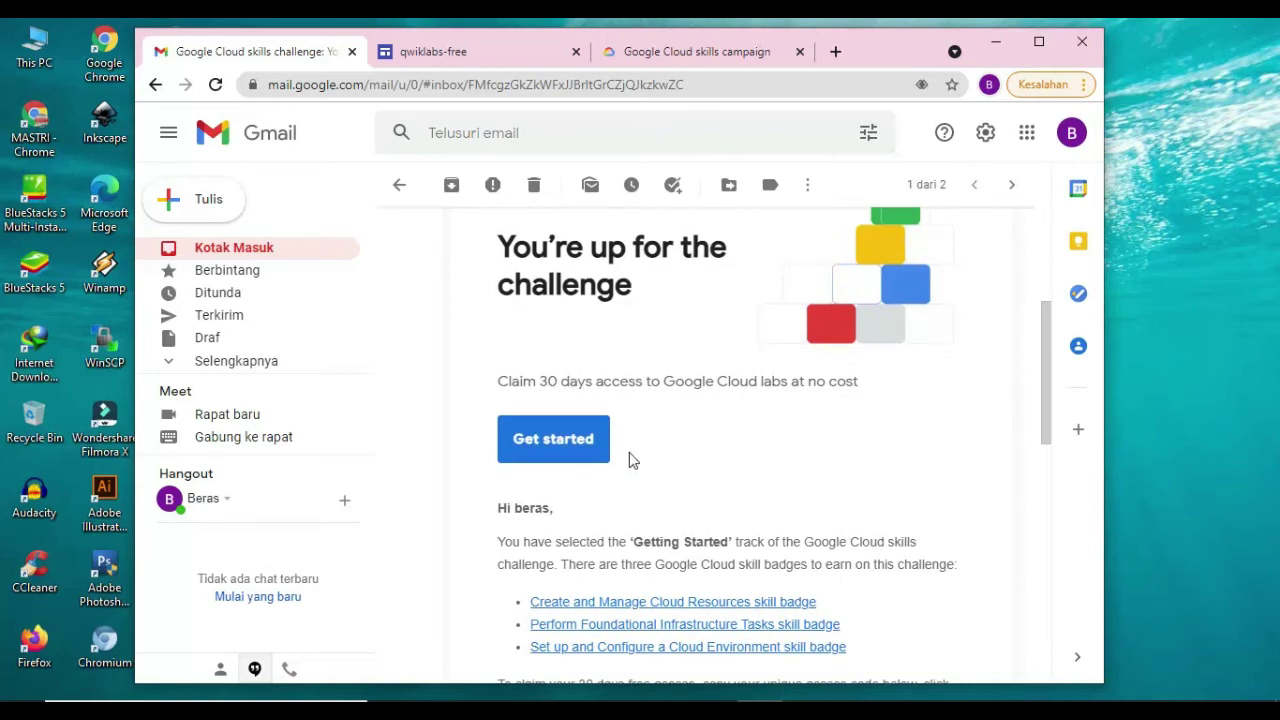
{"action": "scroll", "coordinate": [629, 452], "scroll_direction": "down", "scroll_amount": 2}
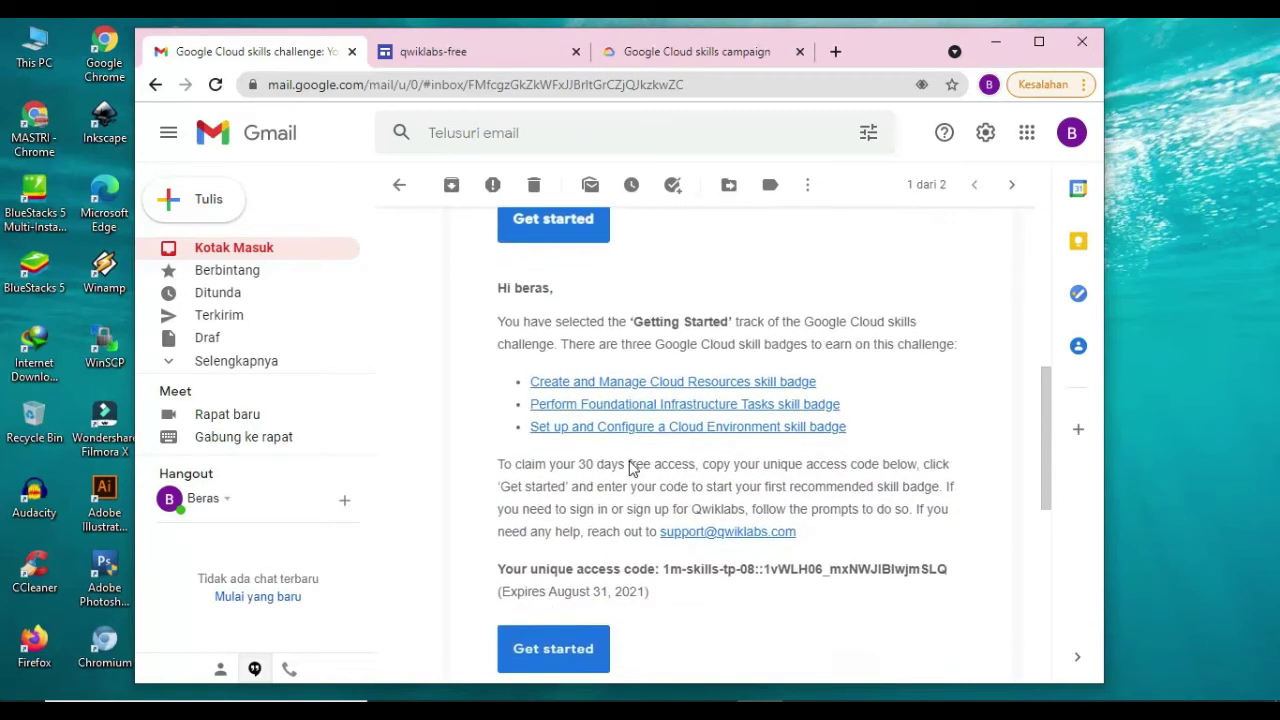
{"action": "scroll", "coordinate": [631, 463], "scroll_direction": "down", "scroll_amount": 2}
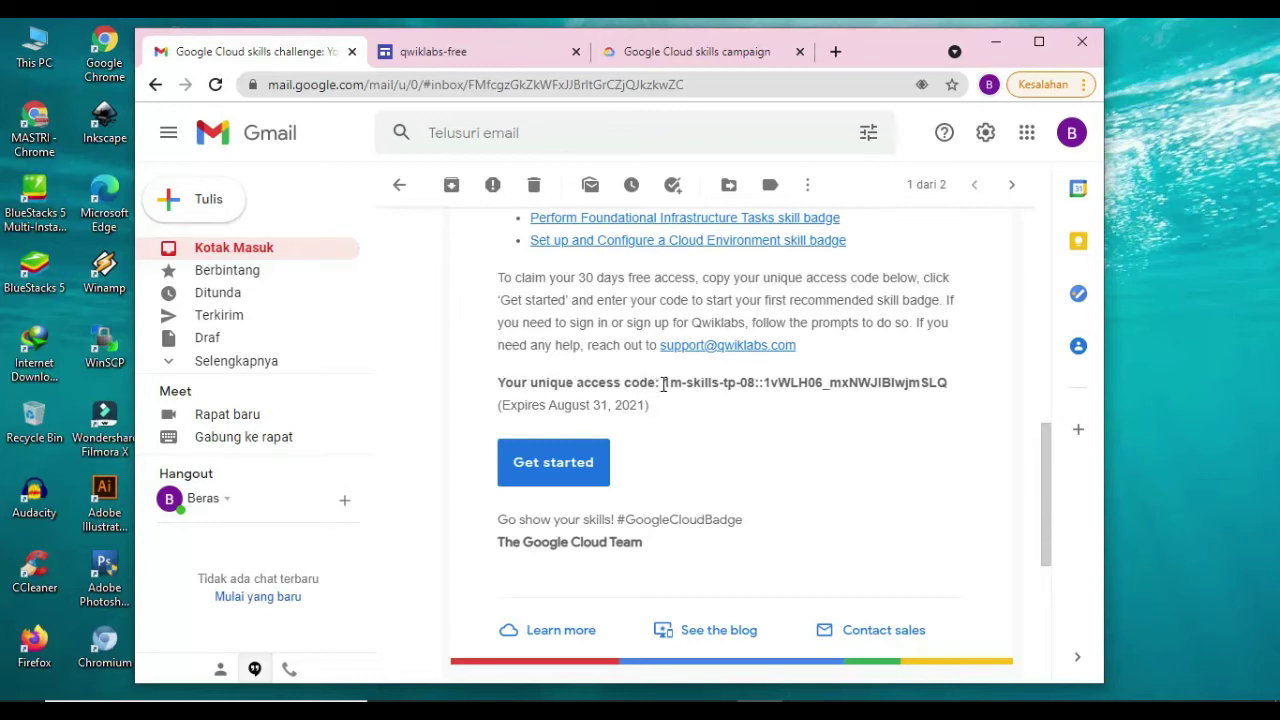
{"action": "left_click_drag", "start_coordinate": [664, 384], "coordinate": [949, 400]}
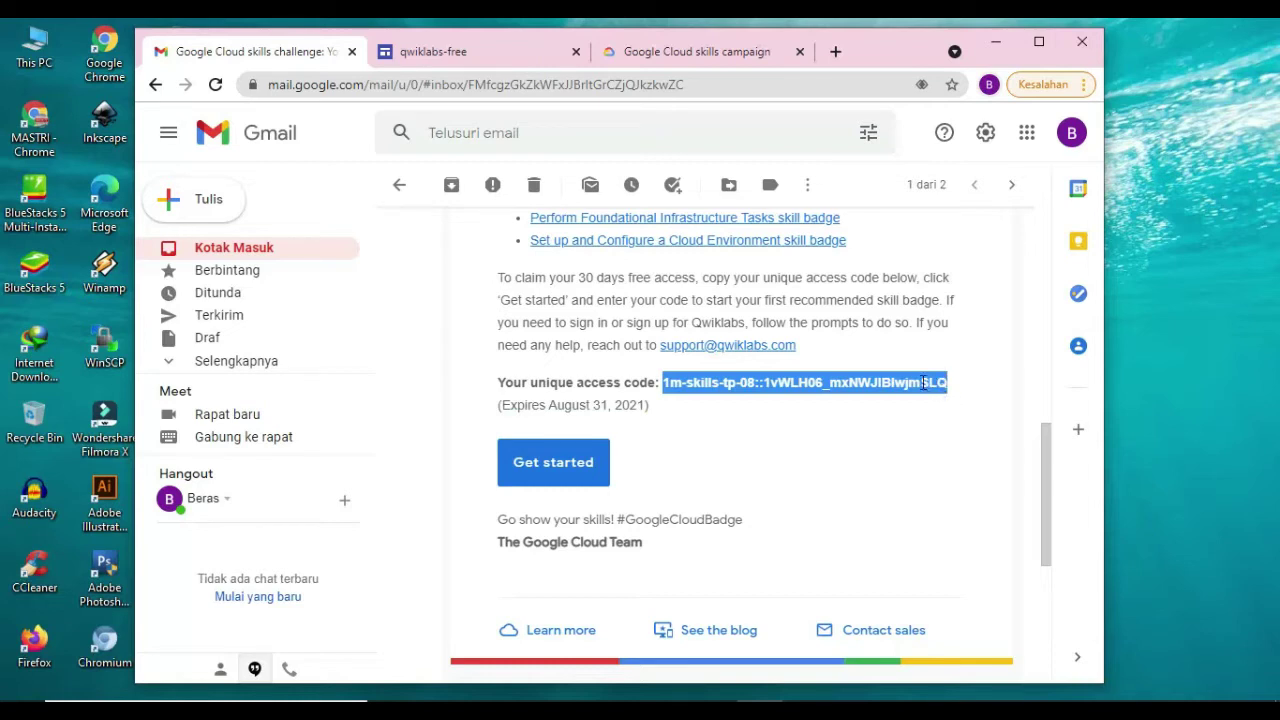
{"action": "right_click", "coordinate": [924, 382]}
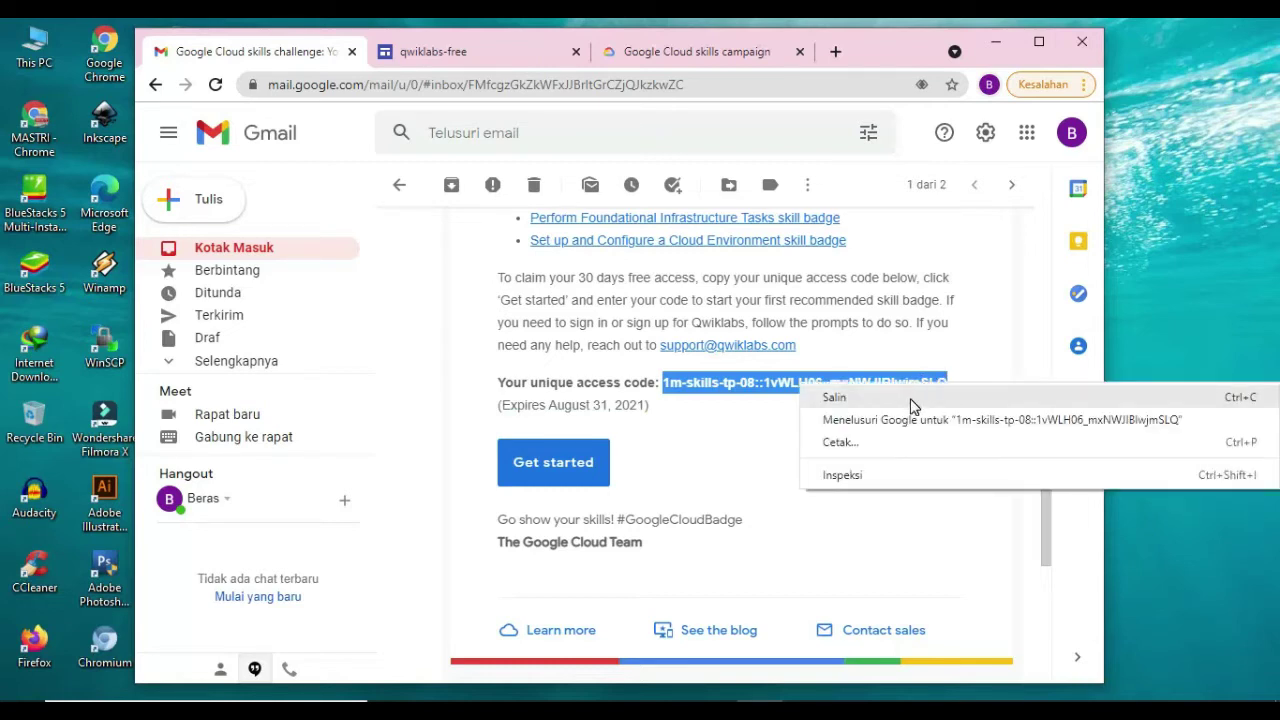
{"action": "left_click", "coordinate": [911, 399]}
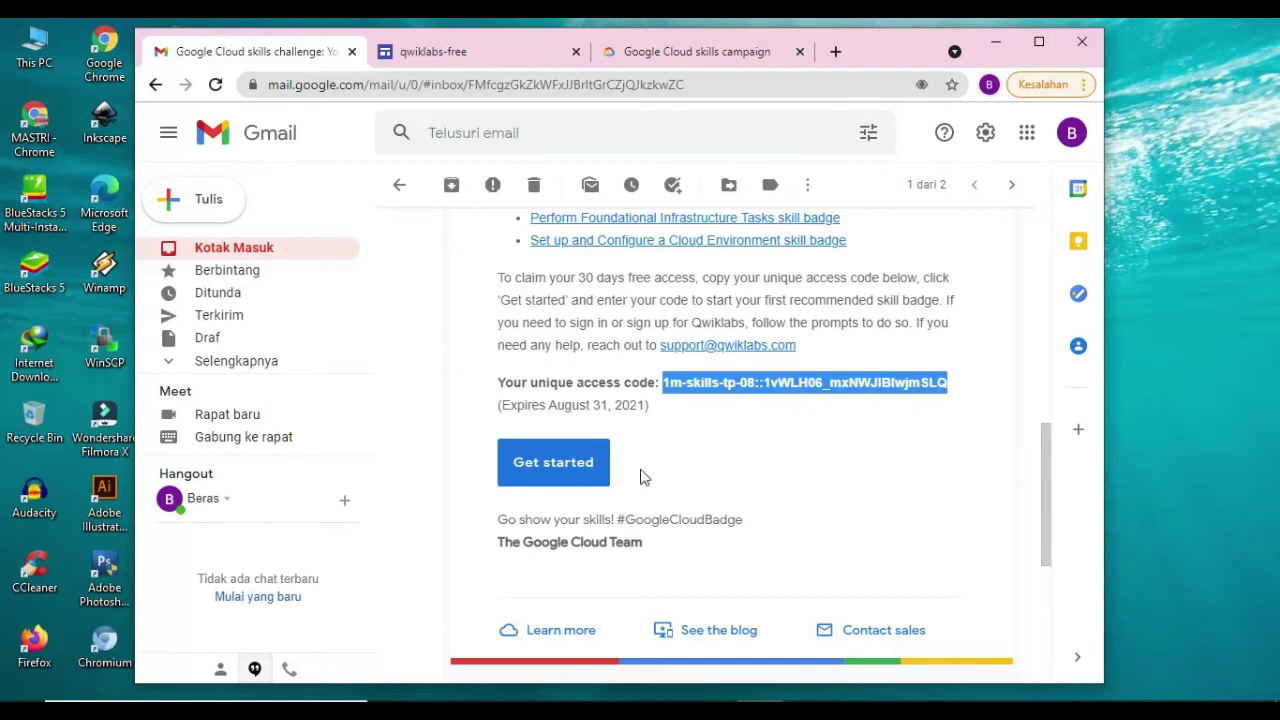
{"action": "left_click", "coordinate": [580, 467]}
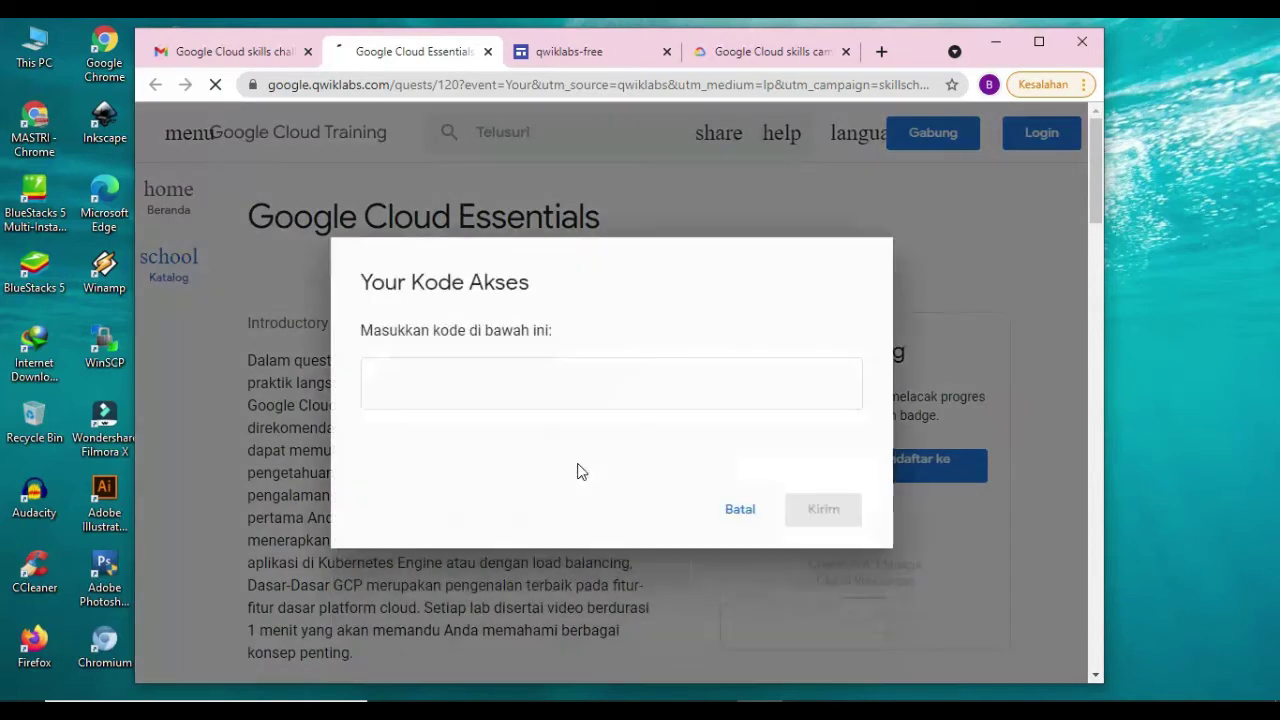
Paste the access code and solve the reCAPTCHA bicycle image challenge.
{"action": "left_click", "coordinate": [489, 383]}
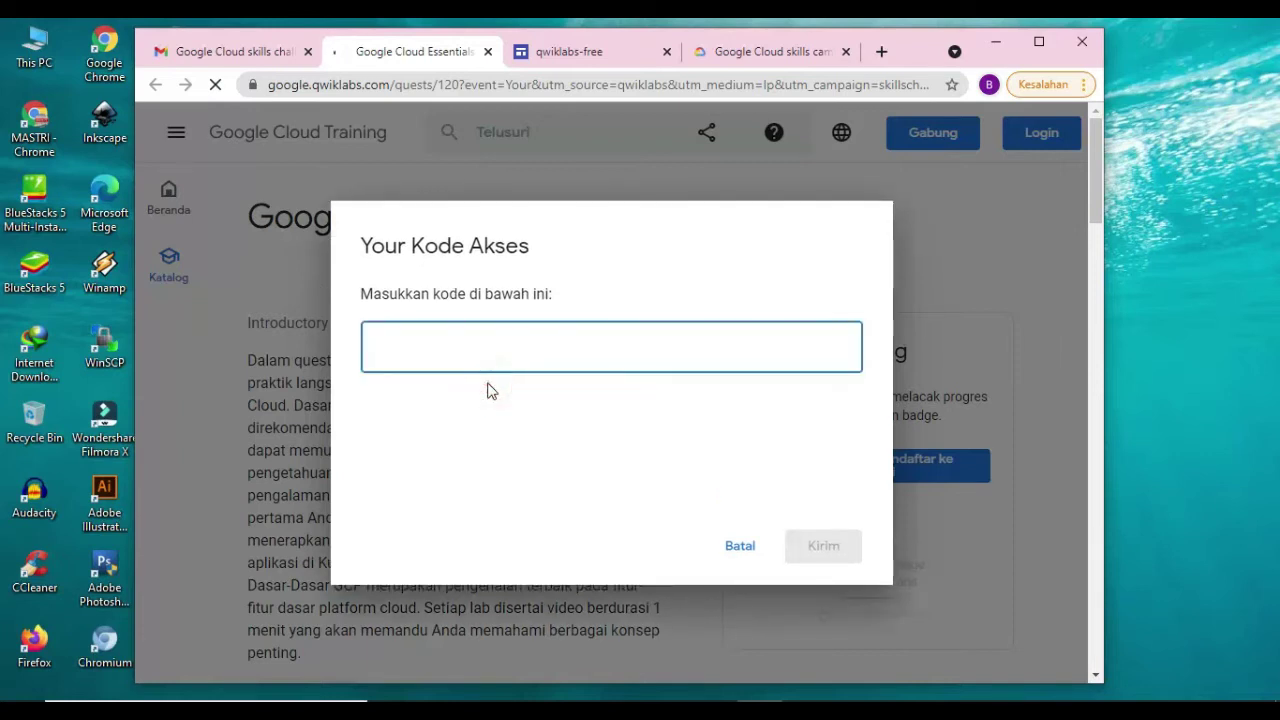
{"action": "key", "text": "ctrl+v"}
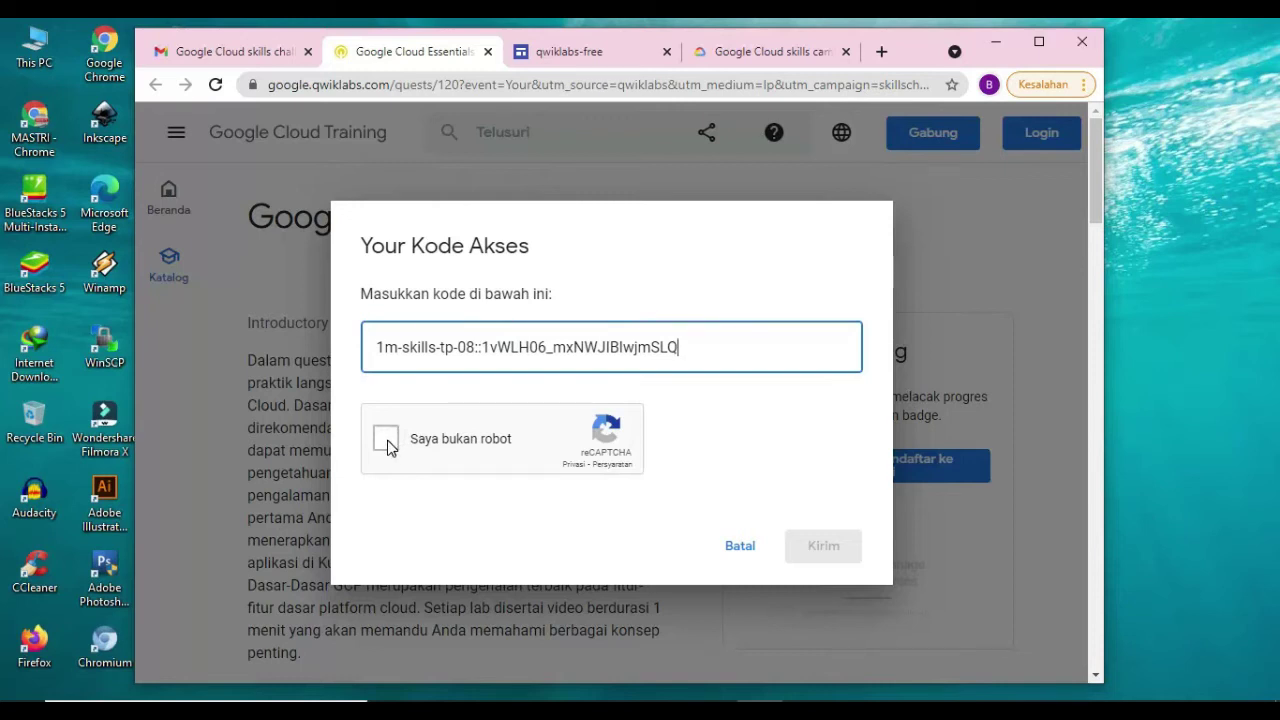
{"action": "left_click", "coordinate": [388, 441]}
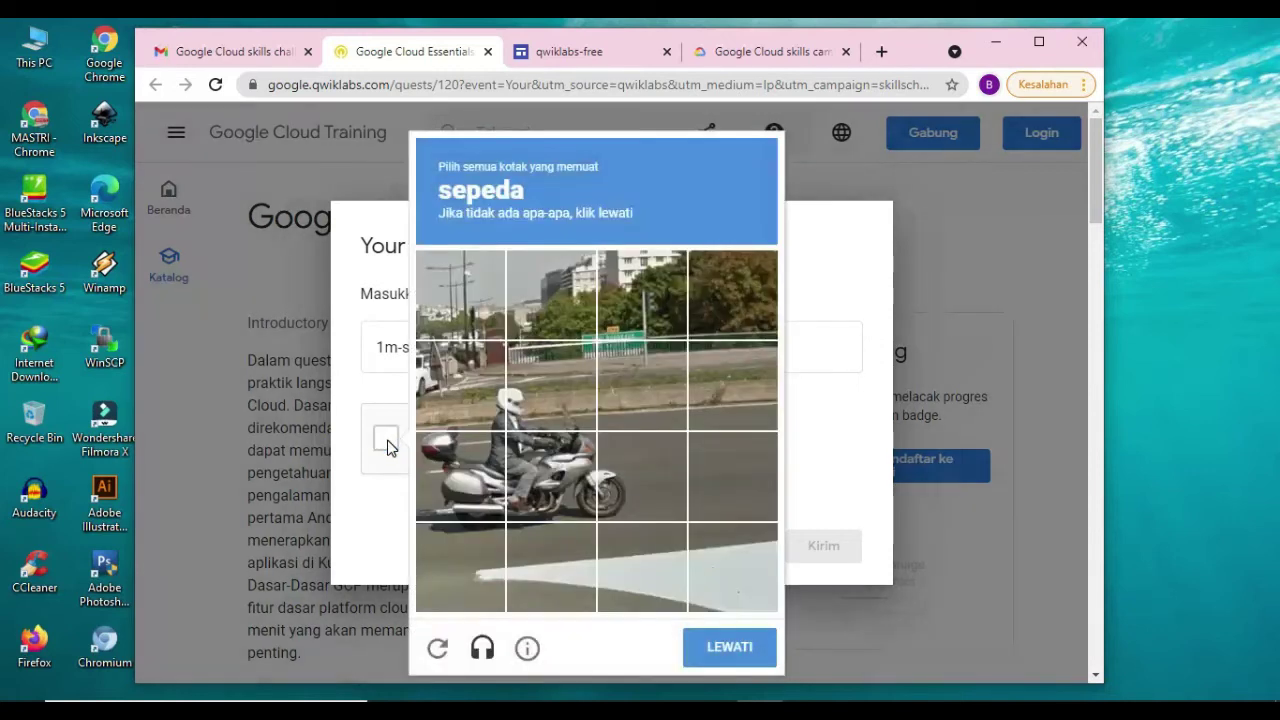
{"action": "left_click", "coordinate": [455, 500]}
{"action": "left_click", "coordinate": [550, 486]}
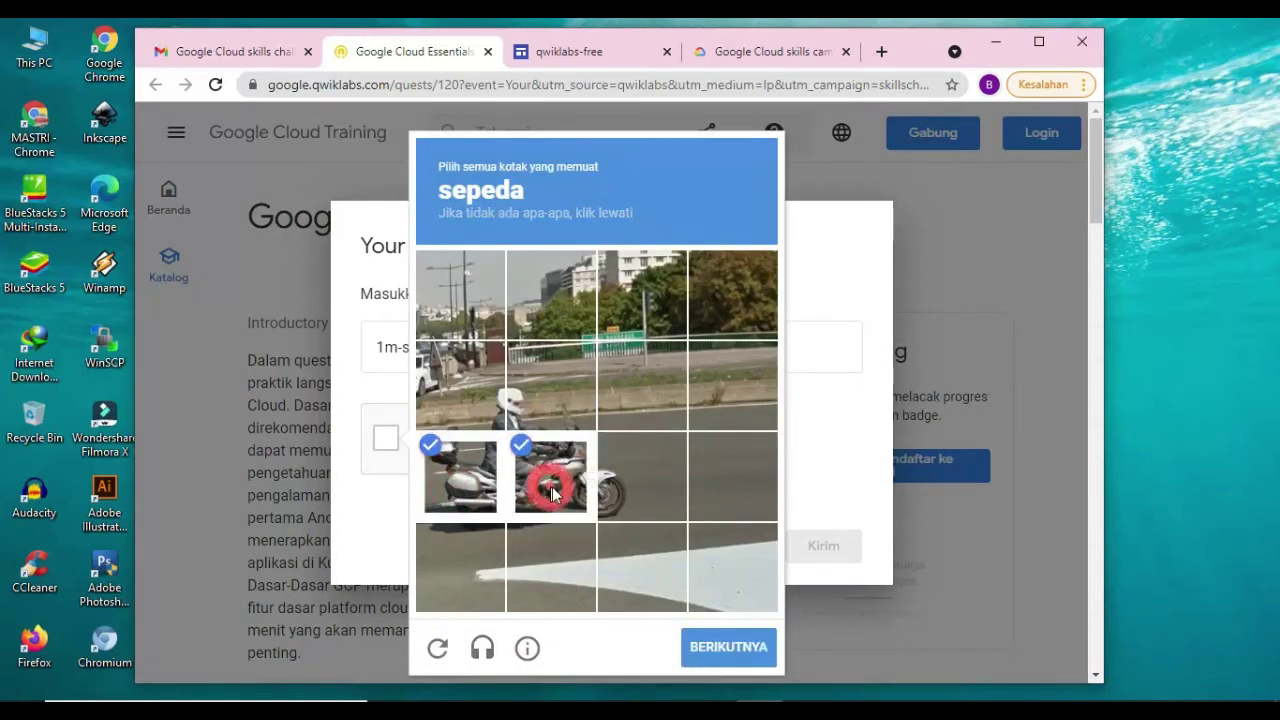
{"action": "left_click", "coordinate": [613, 490]}
{"action": "left_click", "coordinate": [537, 397]}
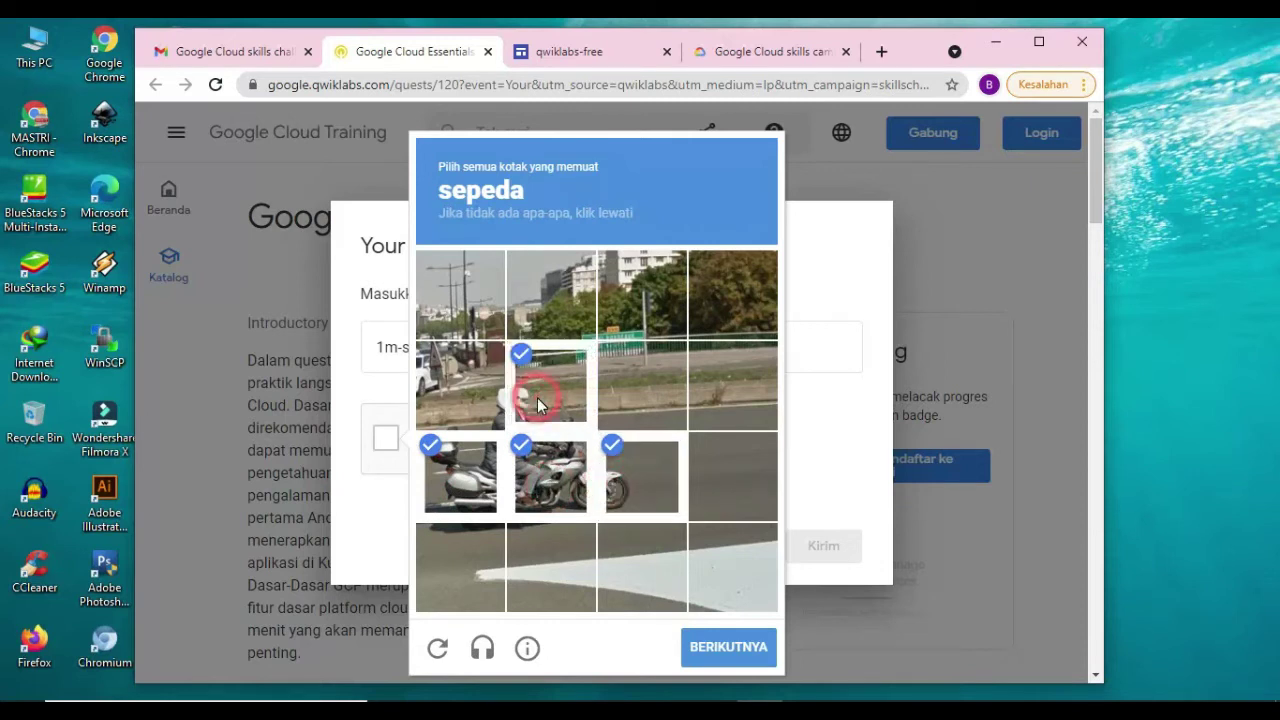
{"action": "left_click", "coordinate": [465, 394]}
{"action": "left_click", "coordinate": [713, 649]}
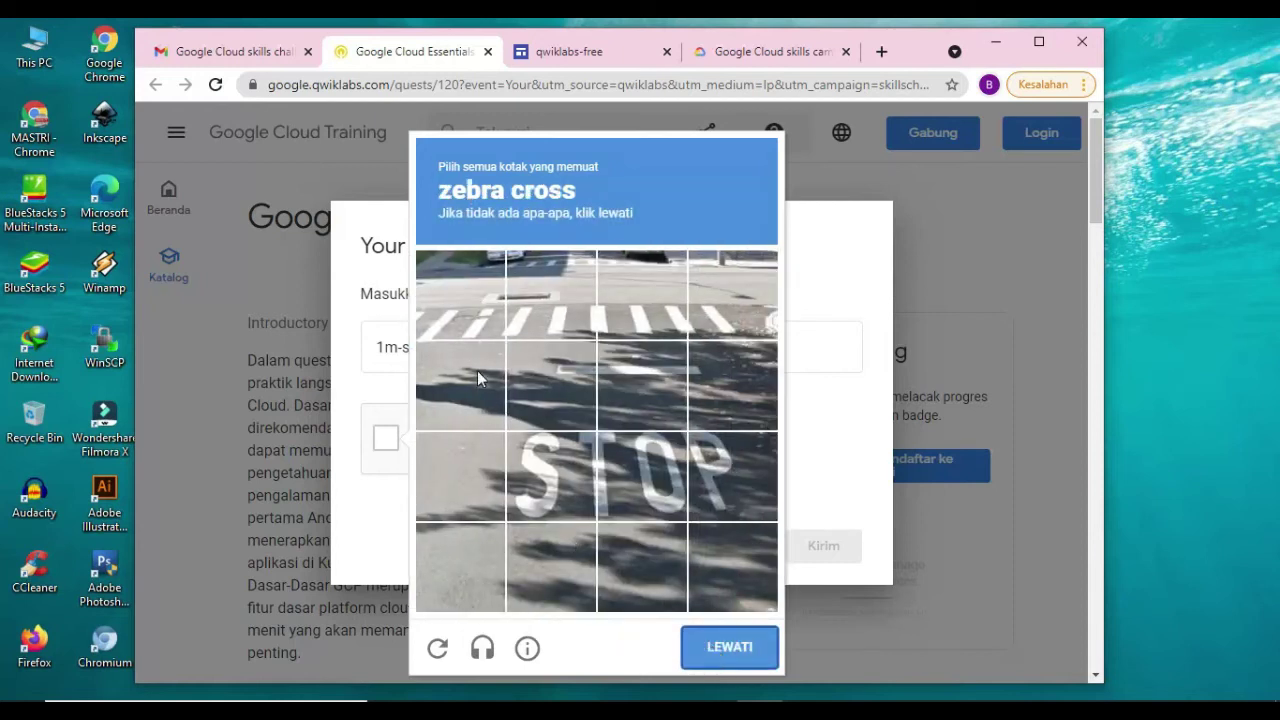
Pass the crosswalk image challenge, submit the access code, and go to the sign-in page.
{"action": "left_click", "coordinate": [466, 354]}
{"action": "left_click", "coordinate": [466, 355]}
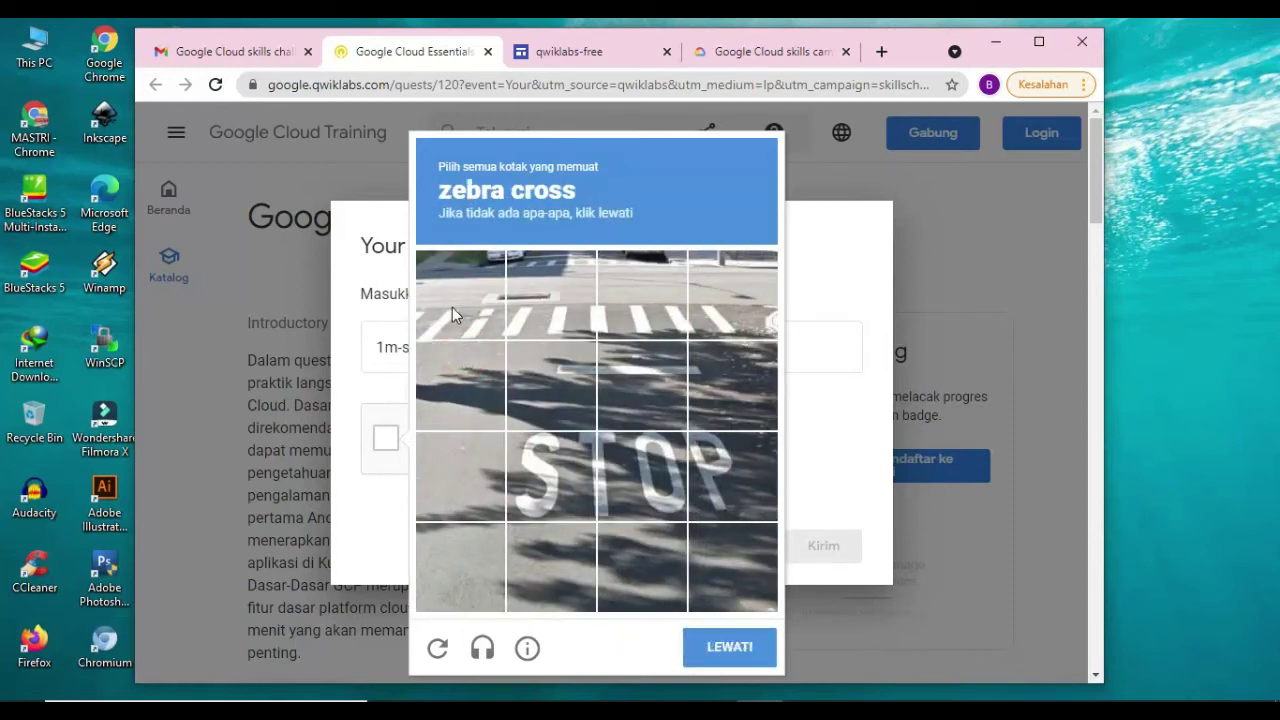
{"action": "left_click", "coordinate": [452, 307]}
{"action": "left_click", "coordinate": [546, 318]}
{"action": "left_click", "coordinate": [618, 322]}
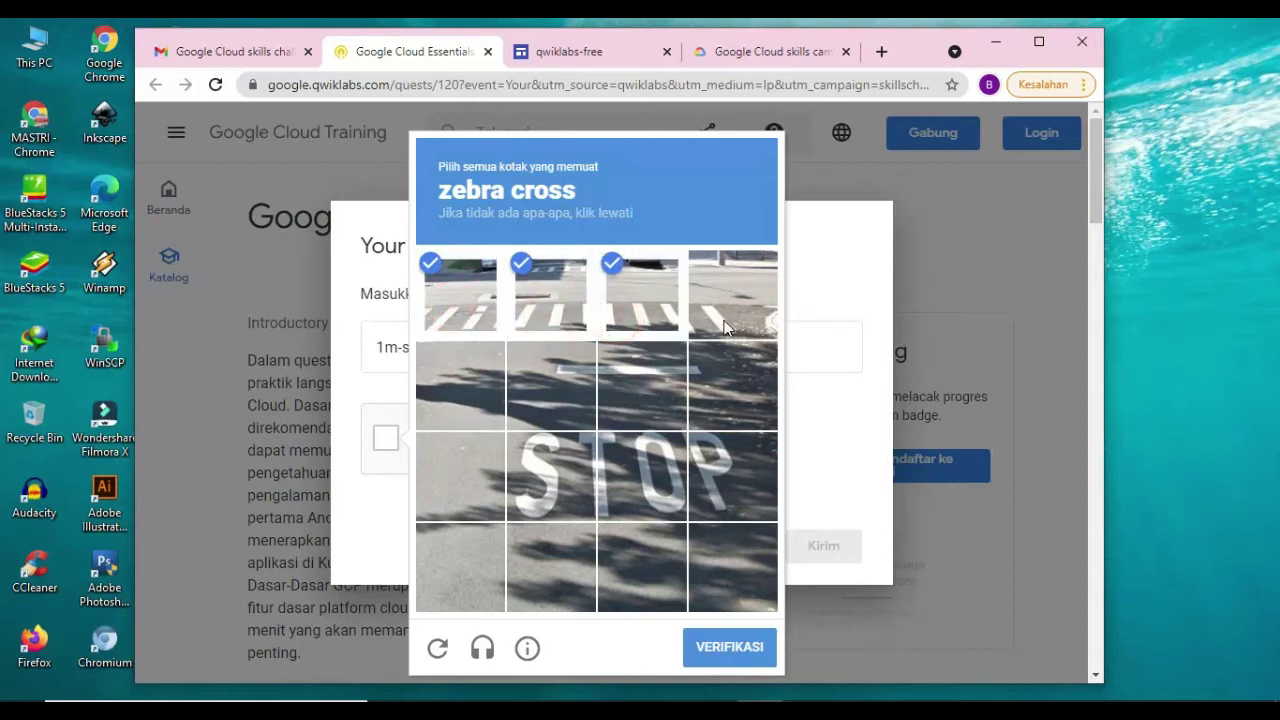
{"action": "left_click", "coordinate": [730, 305]}
{"action": "left_click", "coordinate": [727, 647]}
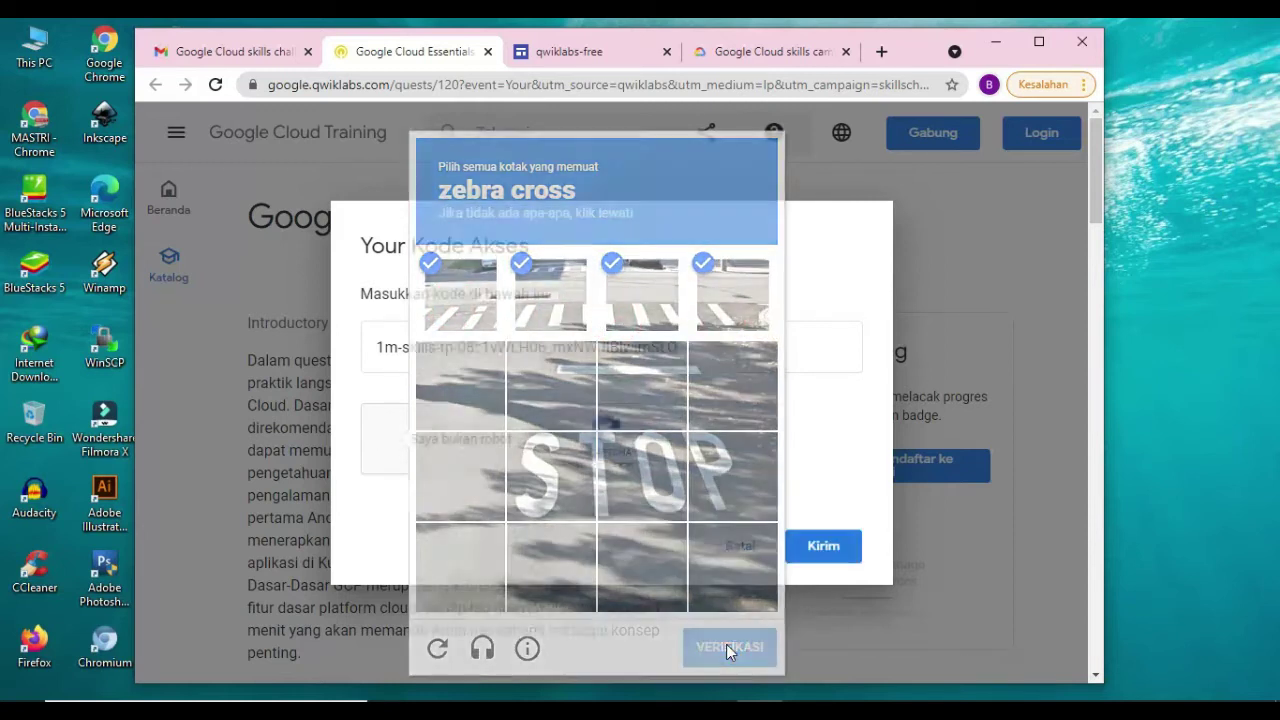
{"action": "left_click", "coordinate": [810, 554]}
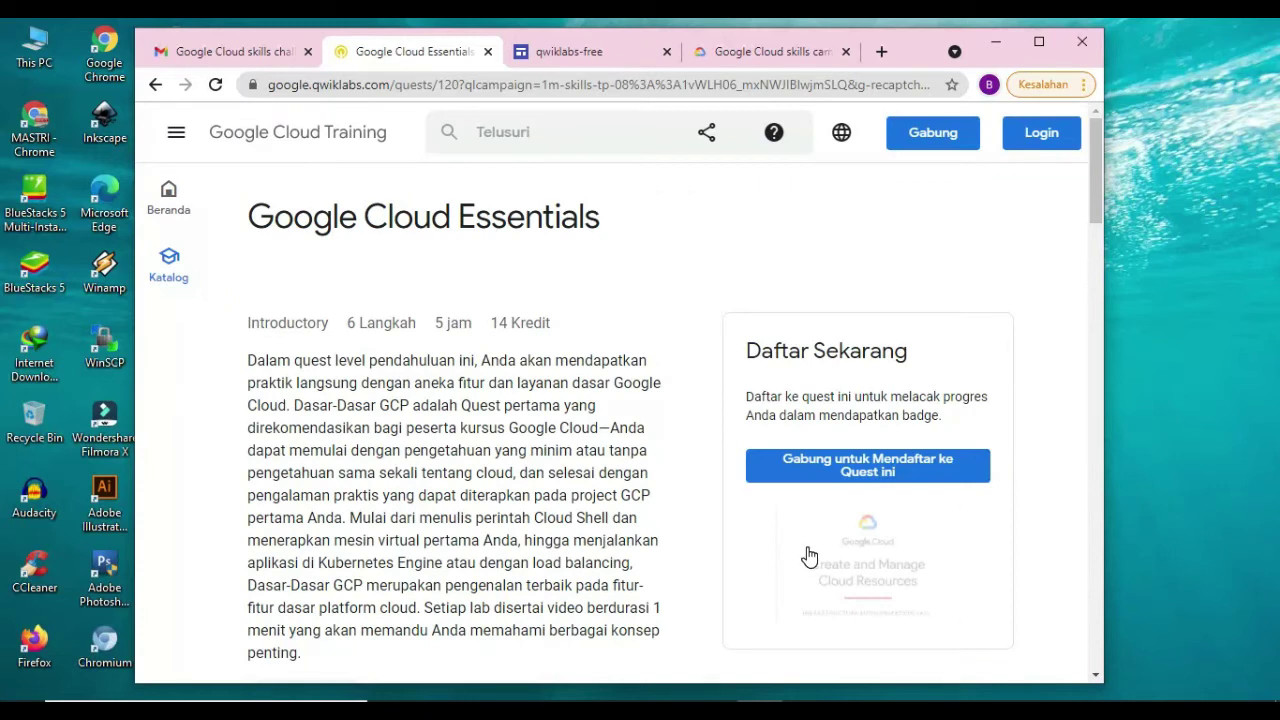
{"action": "left_click", "coordinate": [1041, 140]}
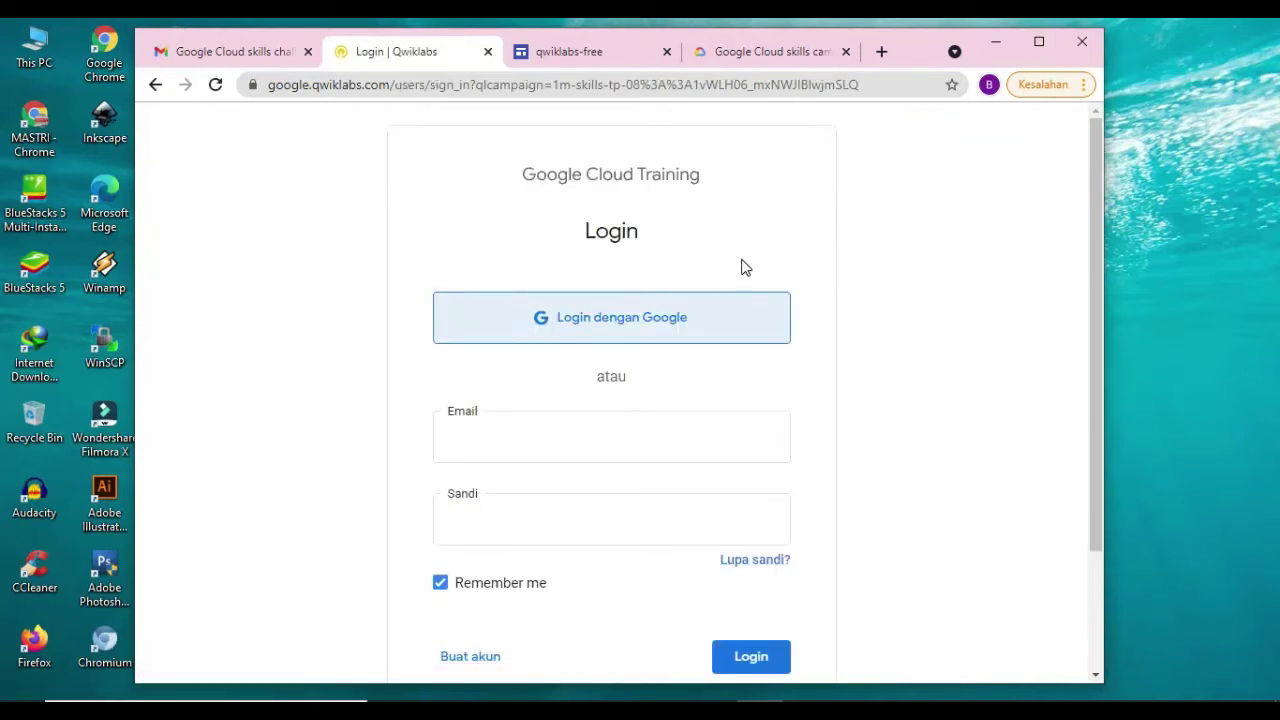
Sign in with the Google account, pass the reCAPTCHA check and accept the Qwiklabs terms of service.
{"action": "left_click", "coordinate": [640, 322]}
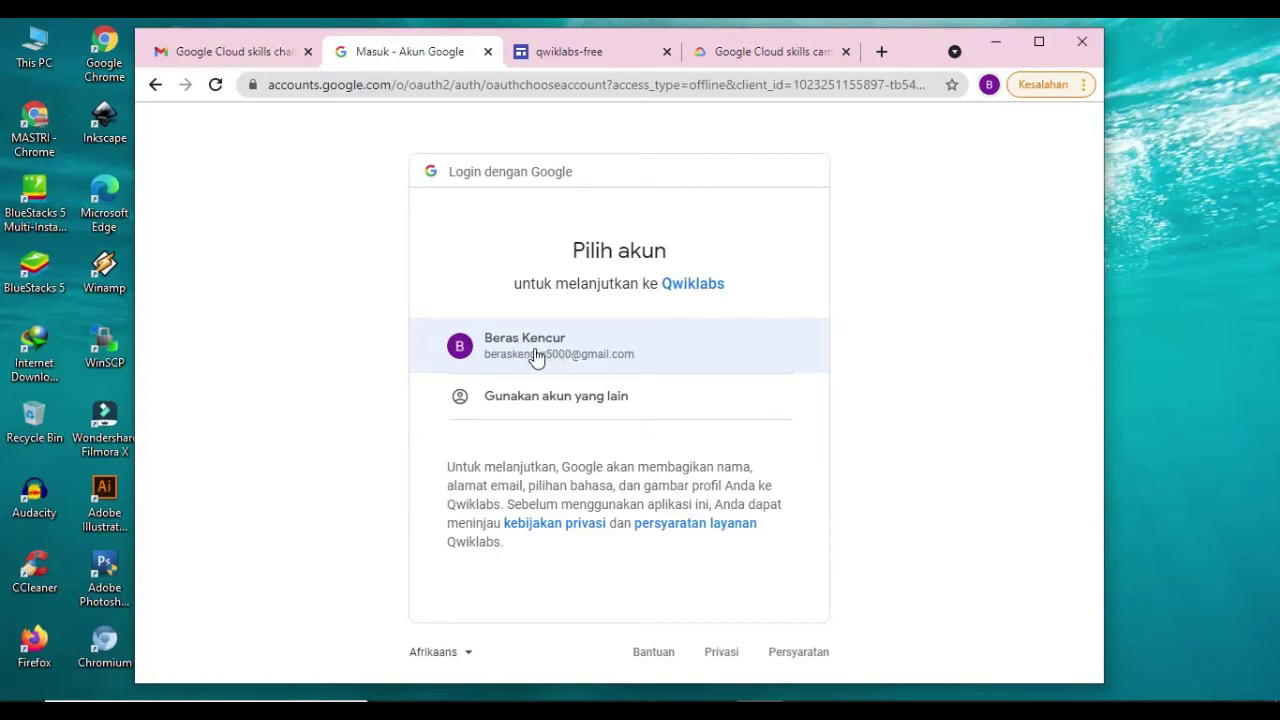
{"action": "left_click", "coordinate": [532, 358]}
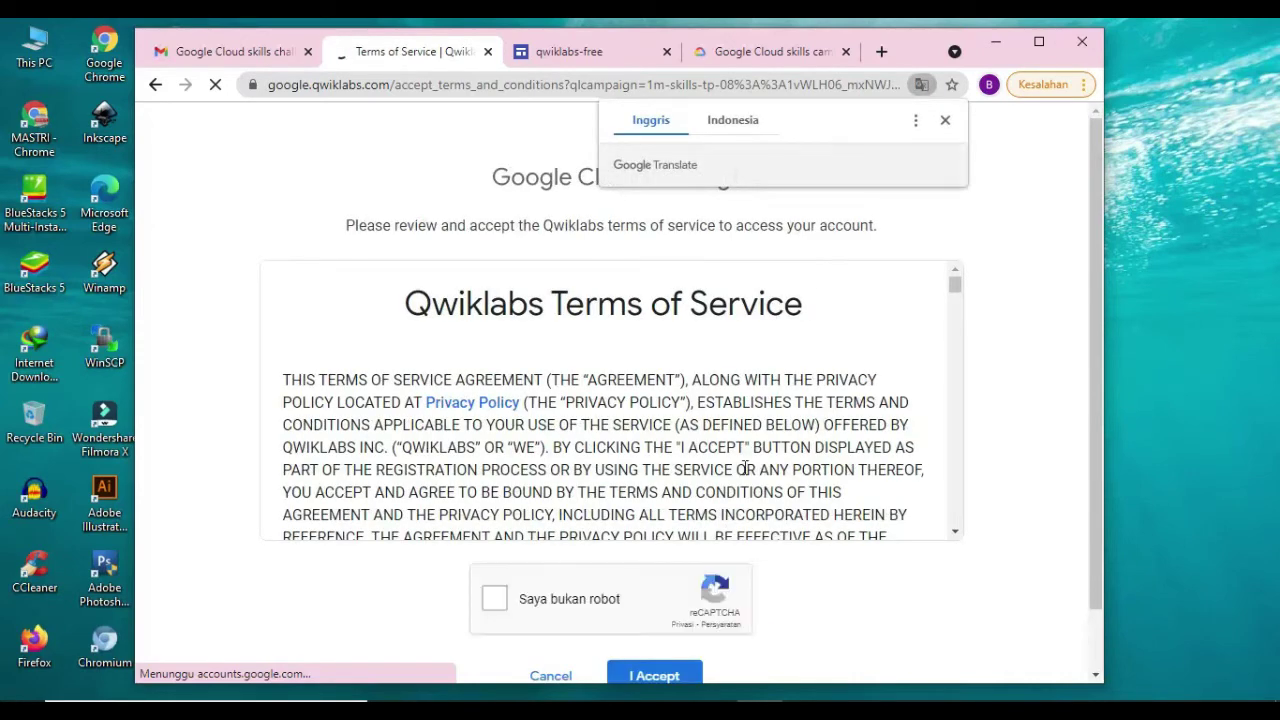
{"action": "scroll", "coordinate": [994, 378], "scroll_direction": "down", "scroll_amount": 1}
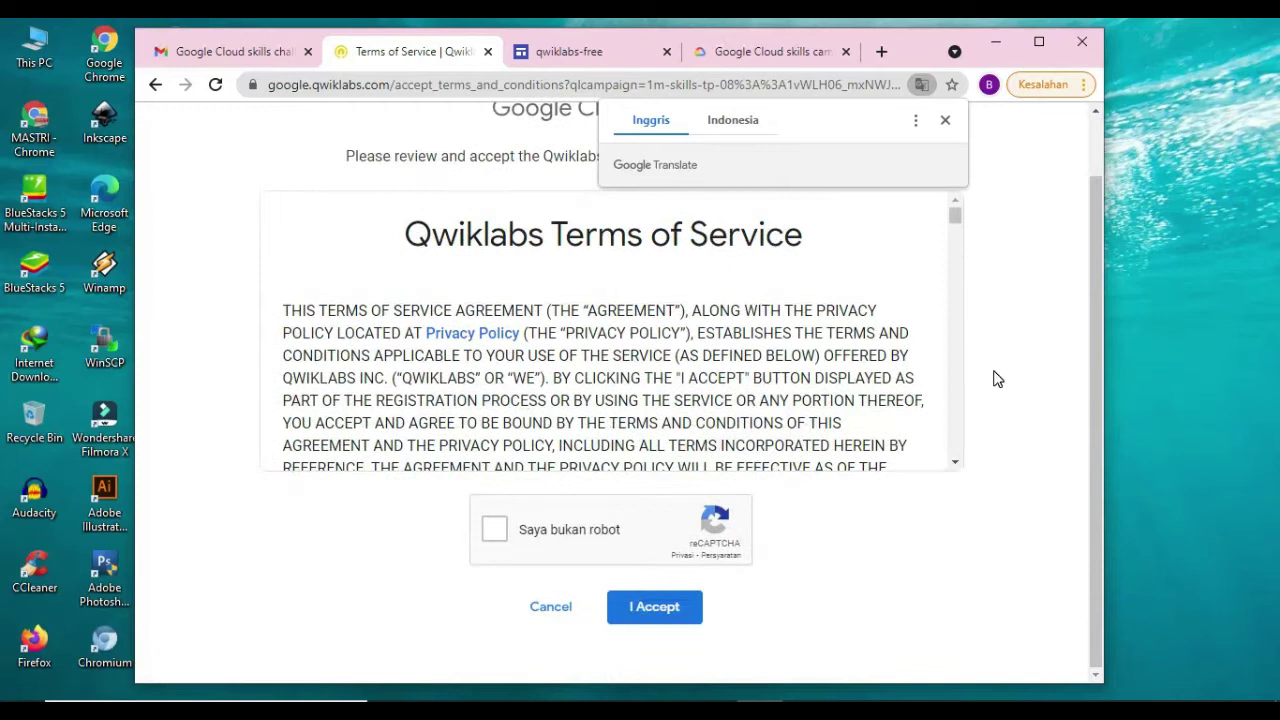
{"action": "left_click", "coordinate": [497, 530]}
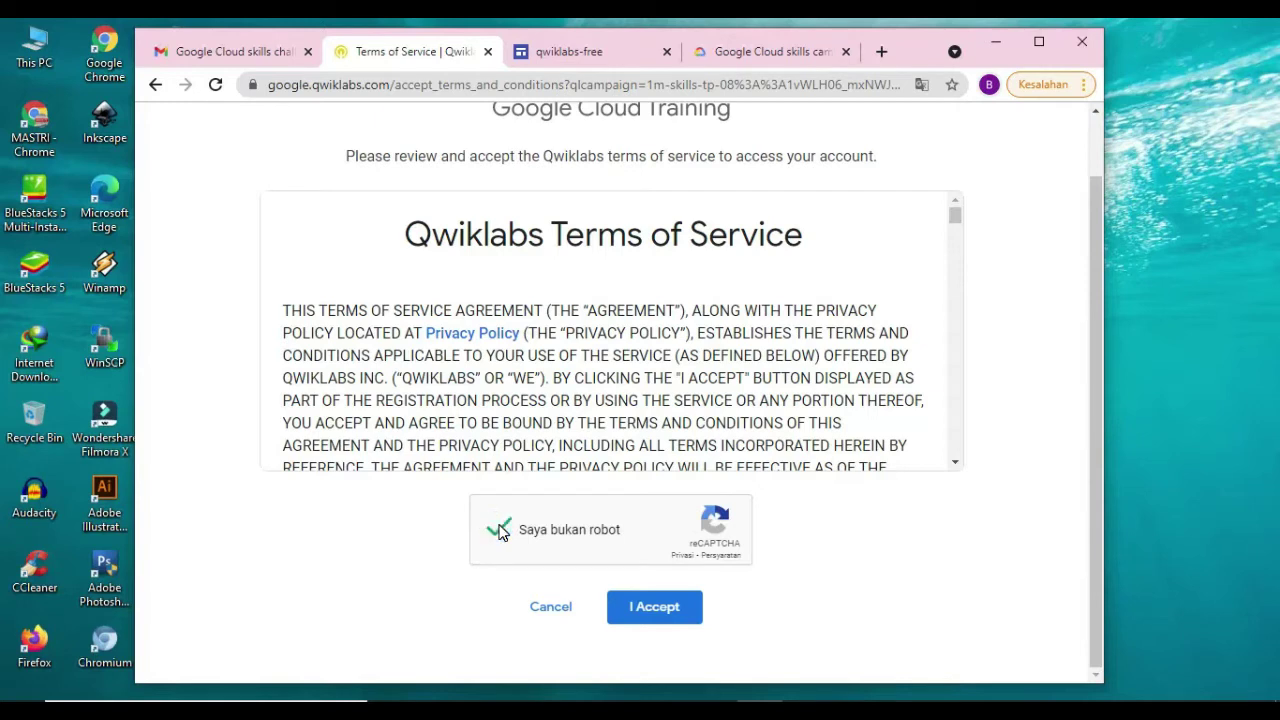
{"action": "left_click", "coordinate": [636, 619]}
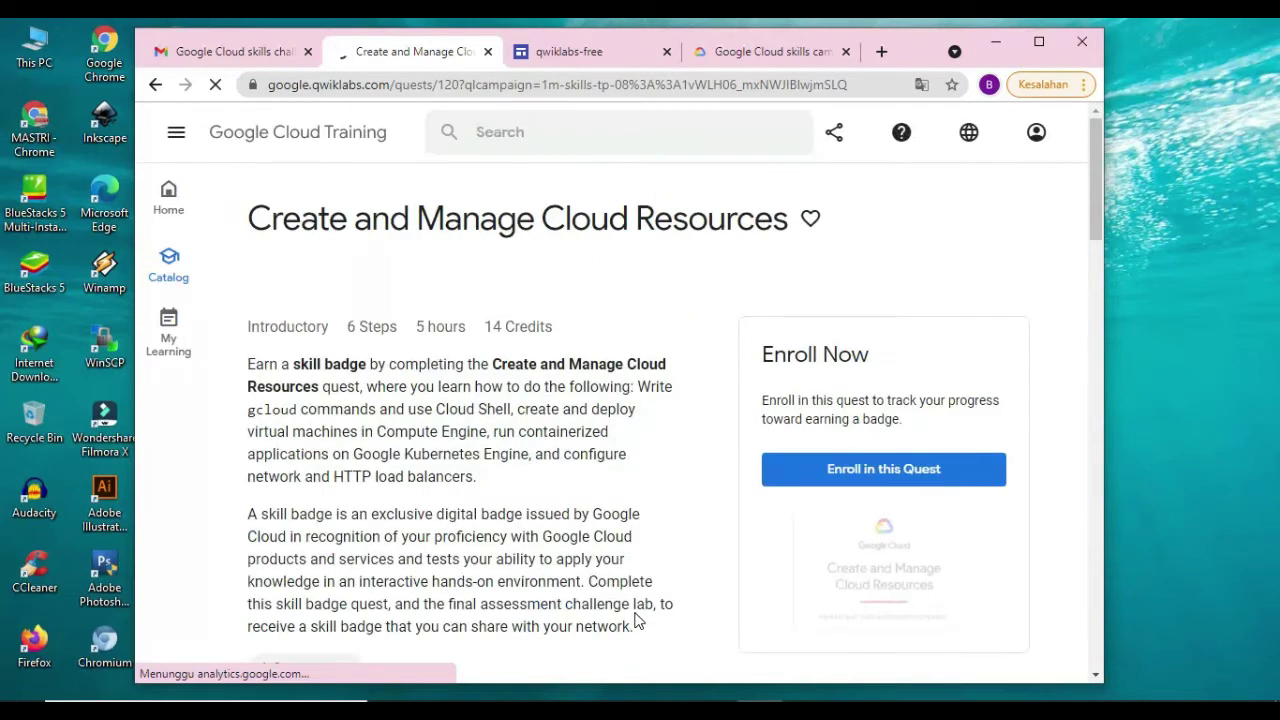
Confirm the account holds 9 credits, then return to the Qwiklabs home page.
{"action": "left_click", "coordinate": [1036, 134]}
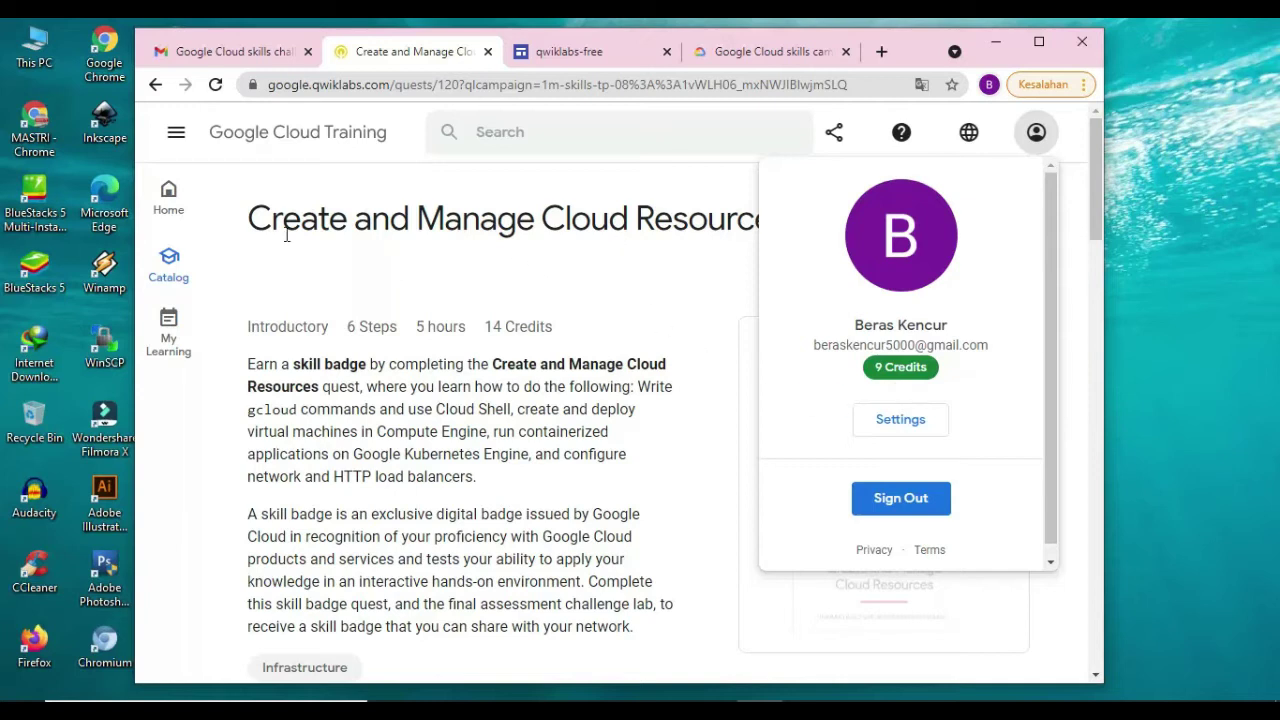
{"action": "left_click", "coordinate": [180, 205]}
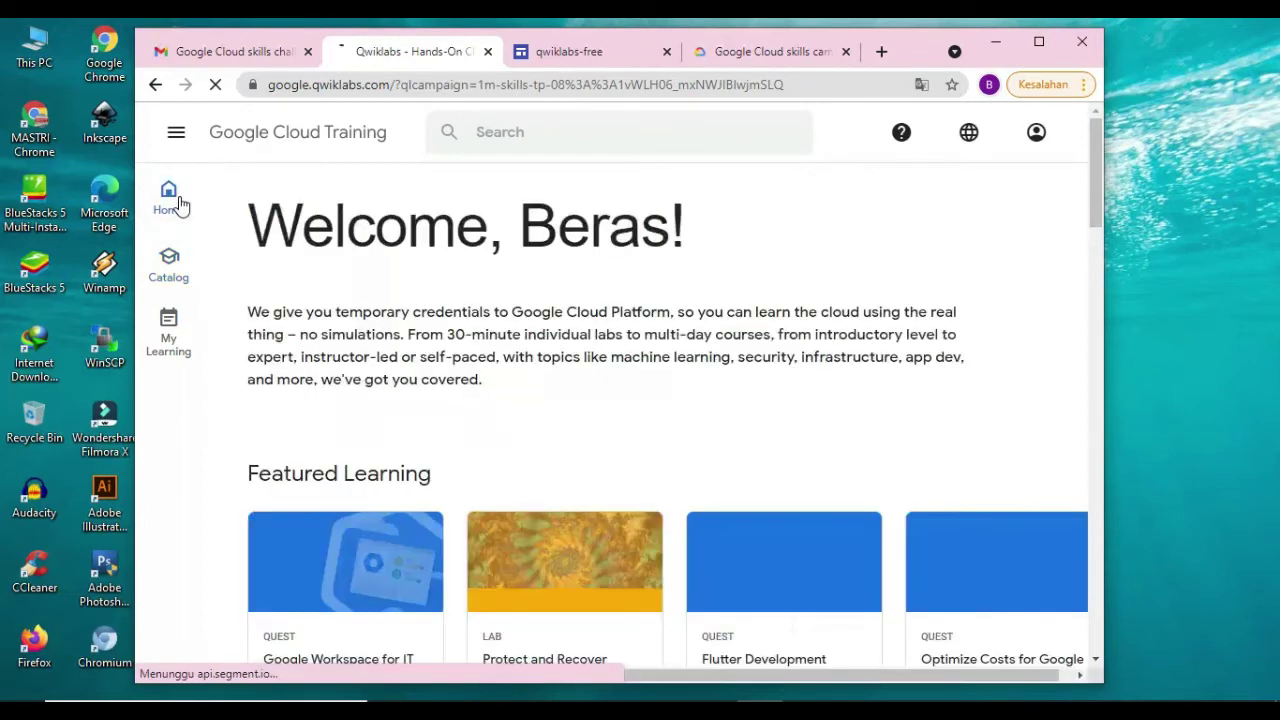
{"action": "scroll", "coordinate": [391, 276], "scroll_direction": "down", "scroll_amount": 4}
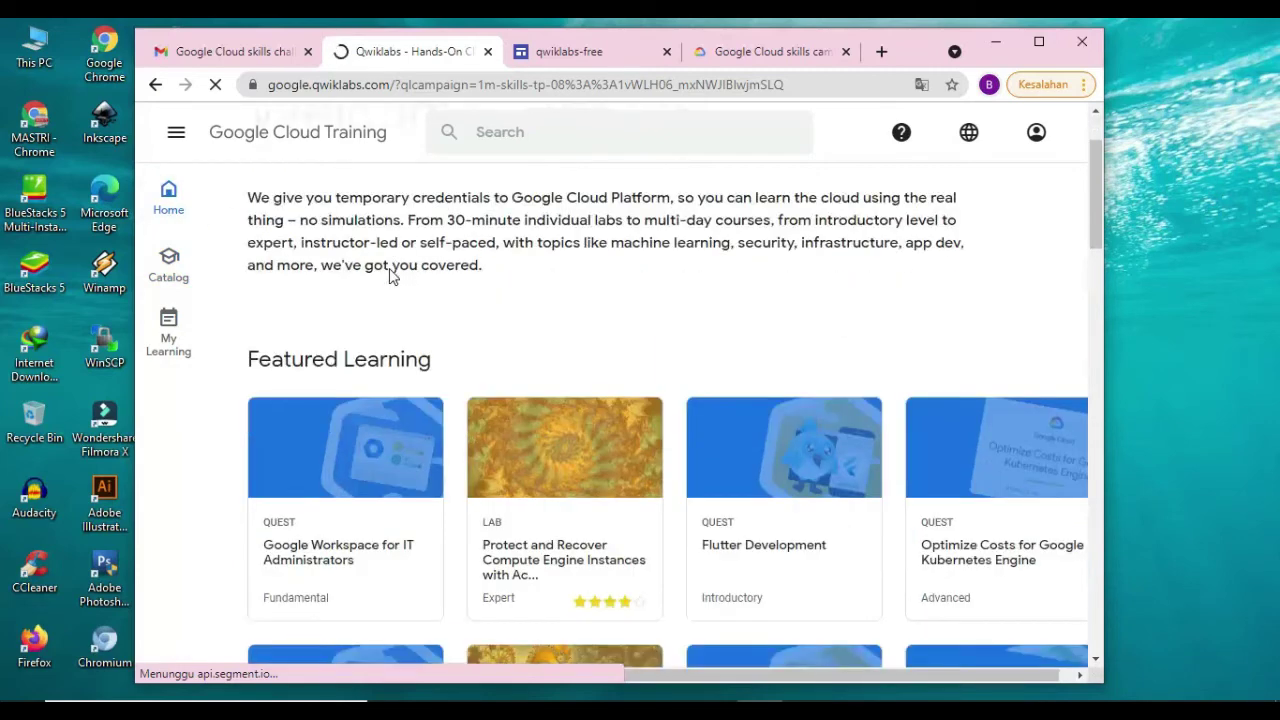
{"action": "scroll", "coordinate": [391, 276], "scroll_direction": "down", "scroll_amount": 6}
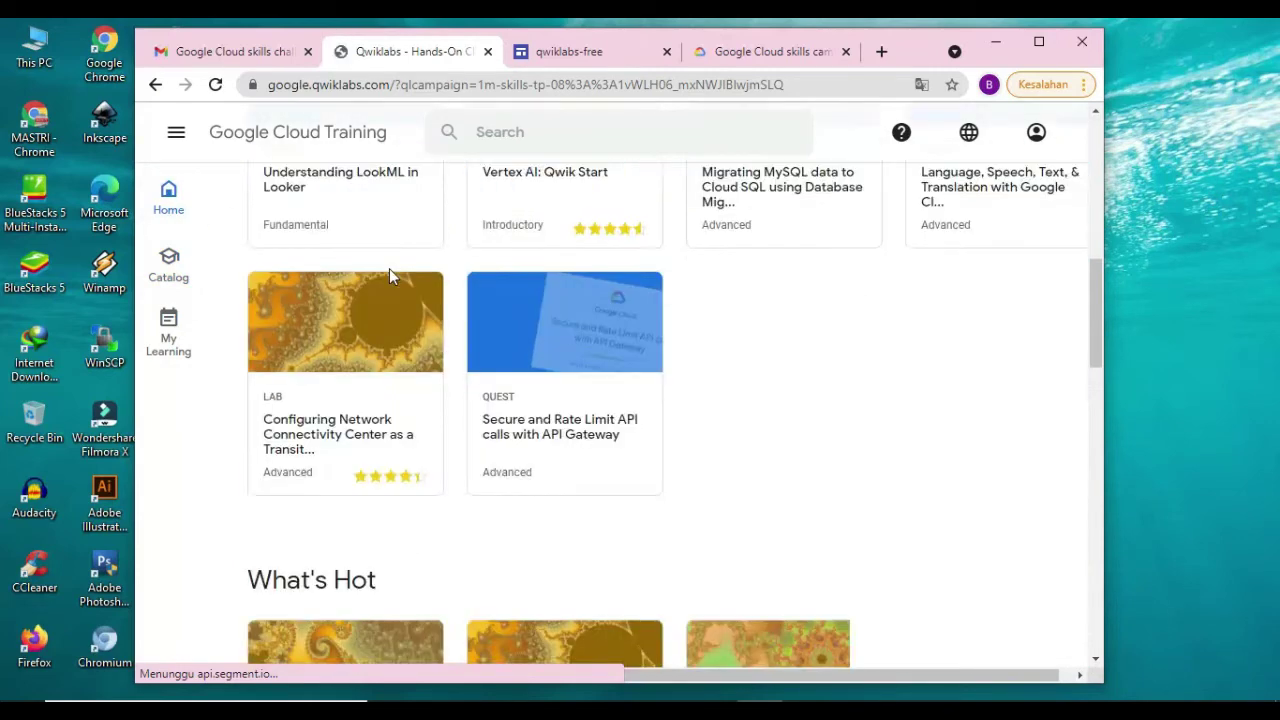
{"action": "scroll", "coordinate": [391, 277], "scroll_direction": "down", "scroll_amount": 9}
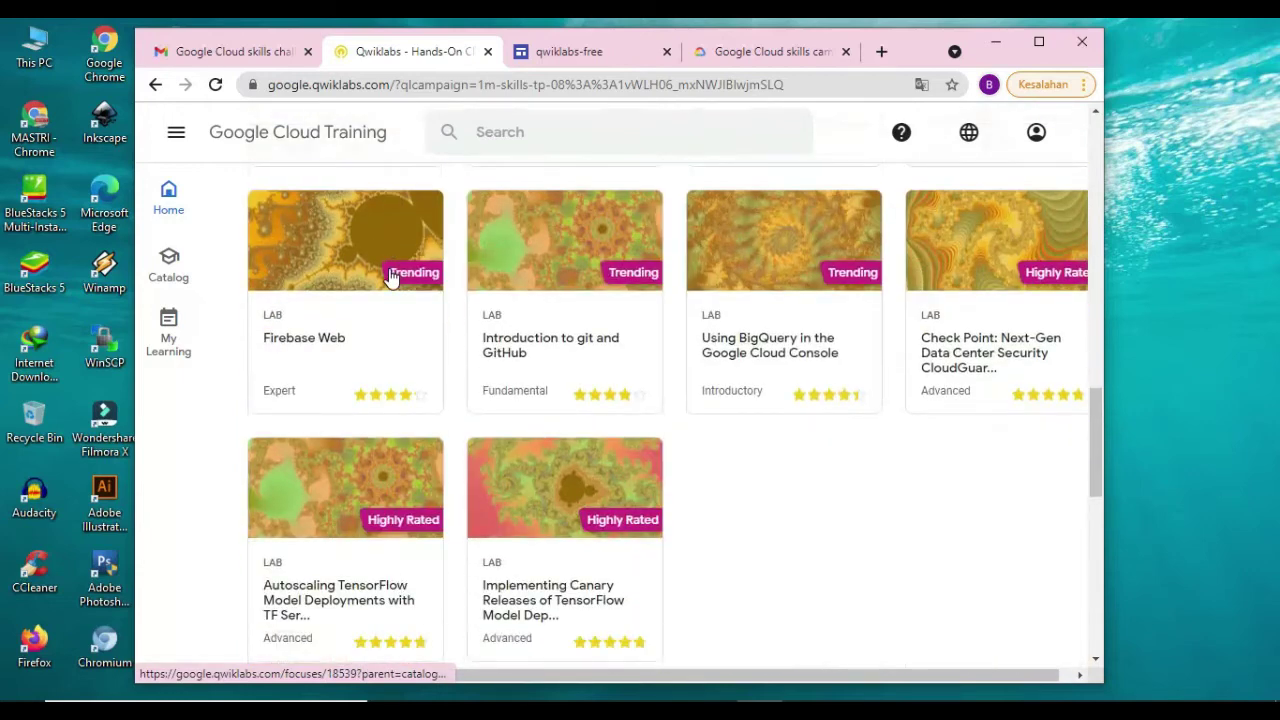
{"action": "scroll", "coordinate": [391, 277], "scroll_direction": "down", "scroll_amount": 4}
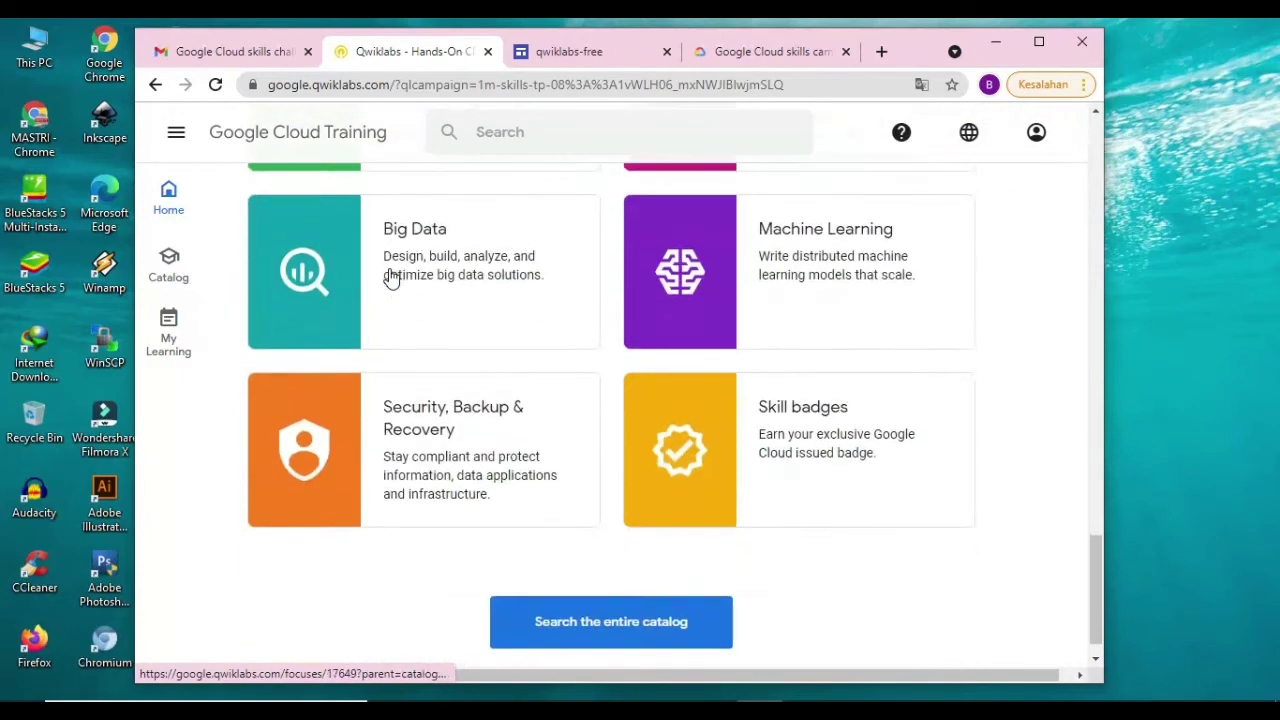
{"action": "scroll", "coordinate": [391, 277], "scroll_direction": "up", "scroll_amount": 5}
{"action": "scroll", "coordinate": [391, 277], "scroll_direction": "up", "scroll_amount": 5}
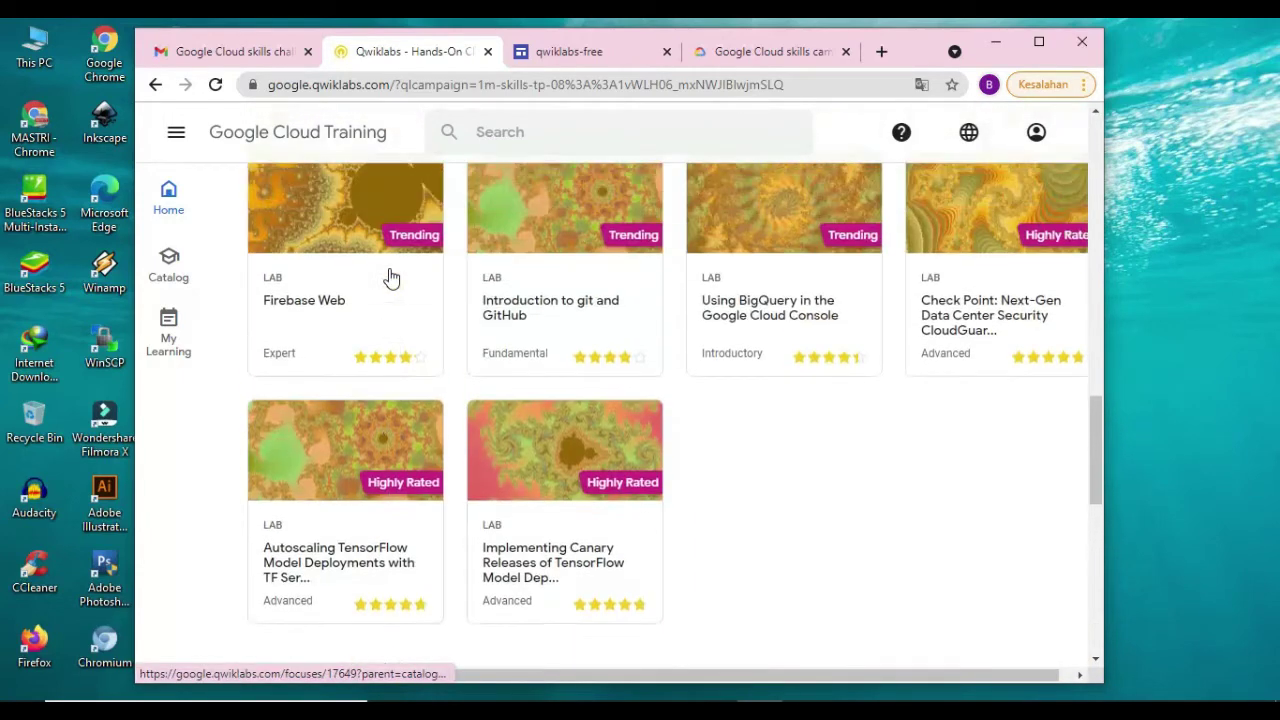
{"action": "scroll", "coordinate": [391, 277], "scroll_direction": "up", "scroll_amount": 3}
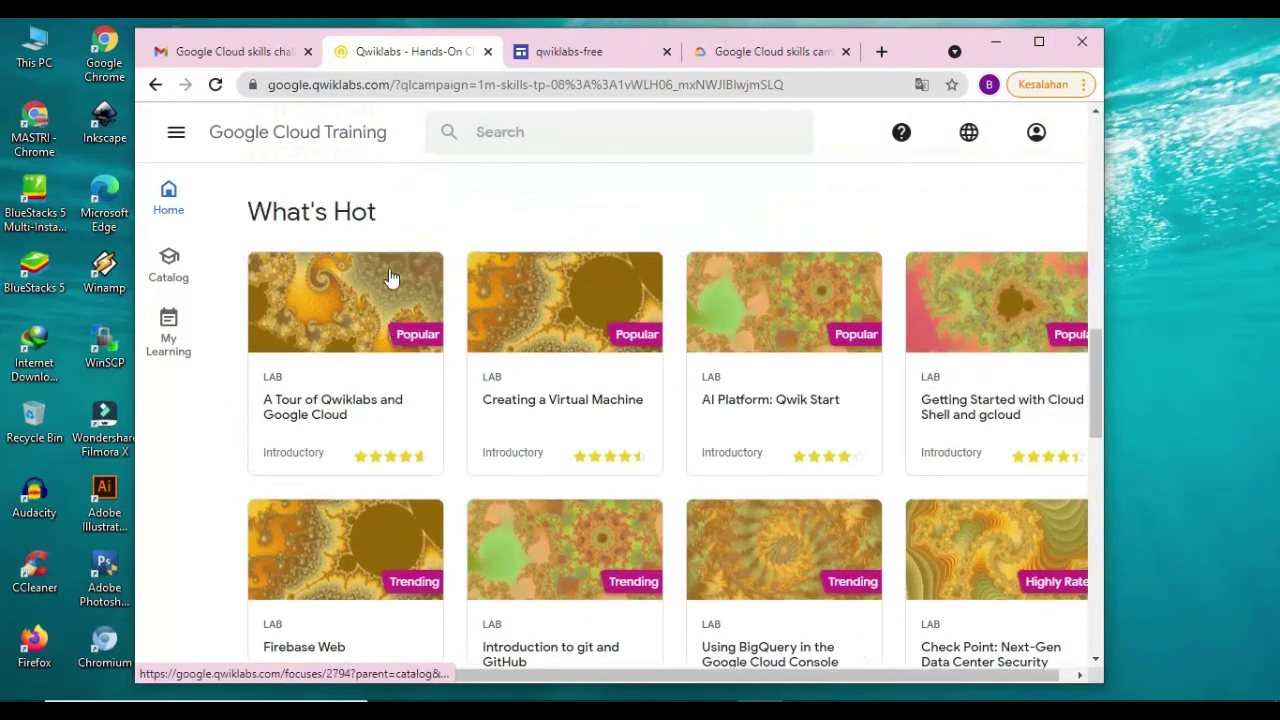
{"action": "scroll", "coordinate": [391, 277], "scroll_direction": "down", "scroll_amount": 1}
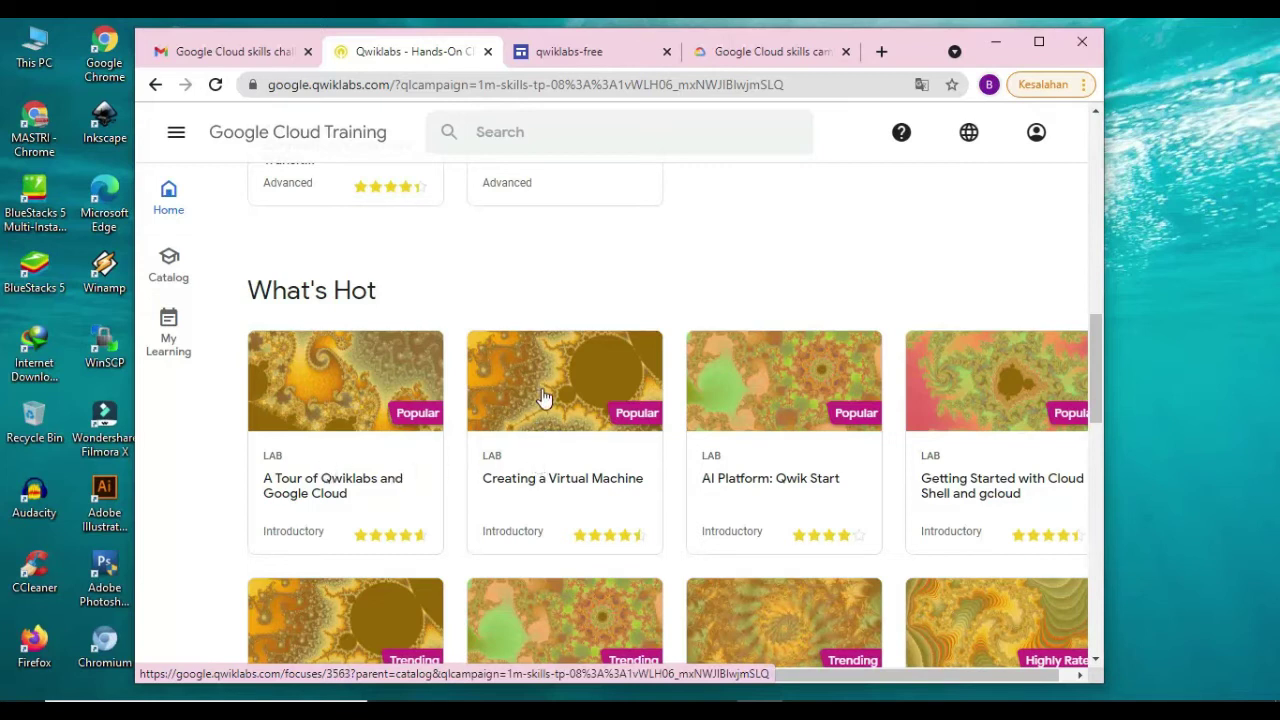
Start the Creating a Virtual Machine lab, paying 1 credit.
{"action": "left_click", "coordinate": [538, 468]}
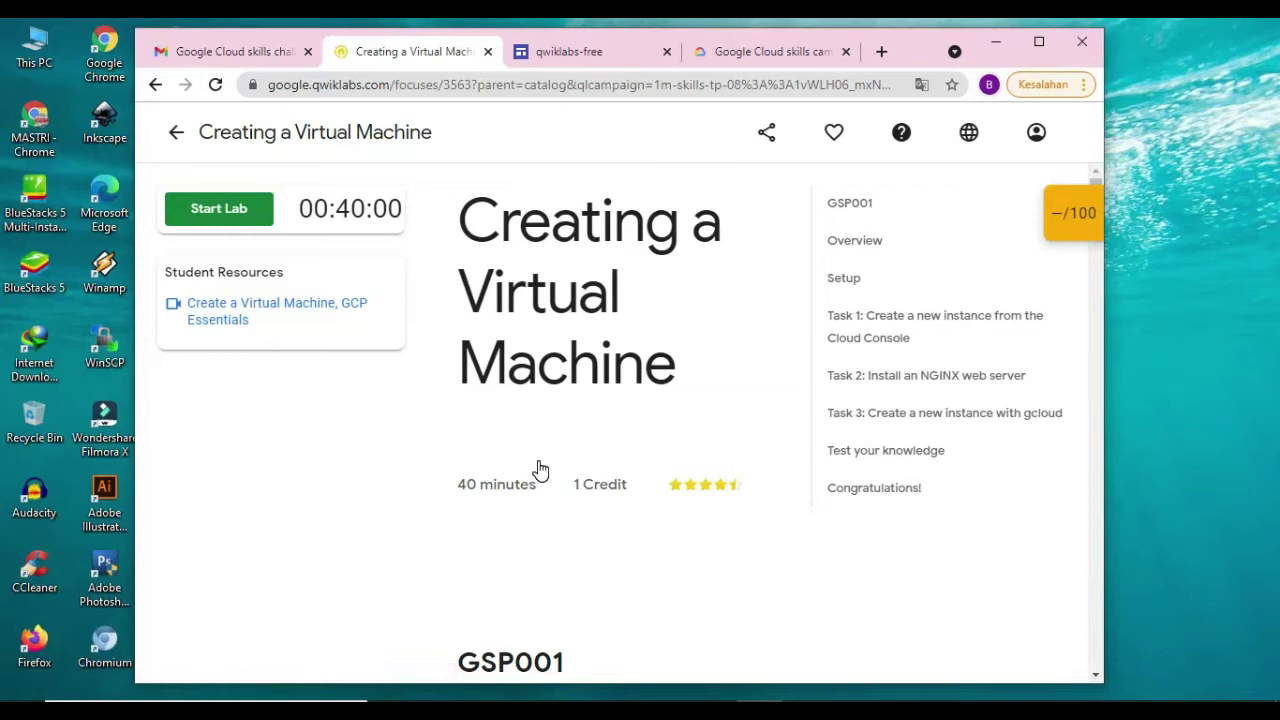
{"action": "left_click", "coordinate": [222, 215]}
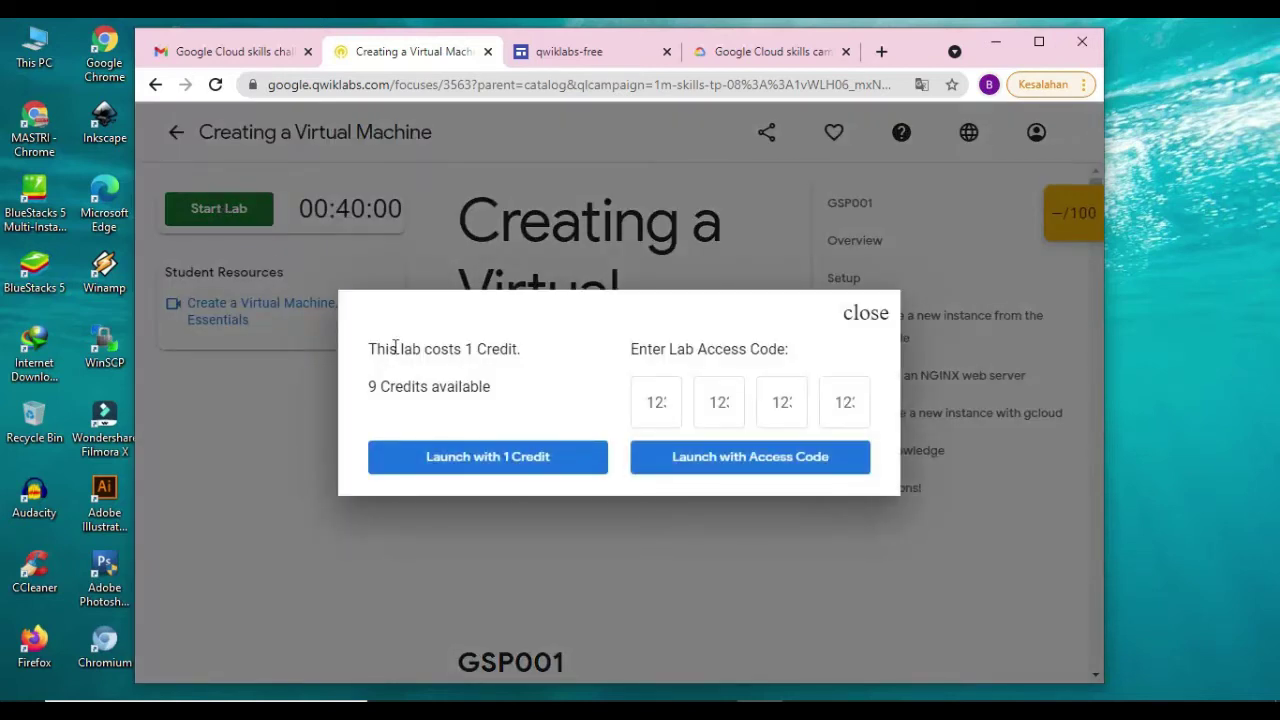
{"action": "left_click", "coordinate": [443, 460]}
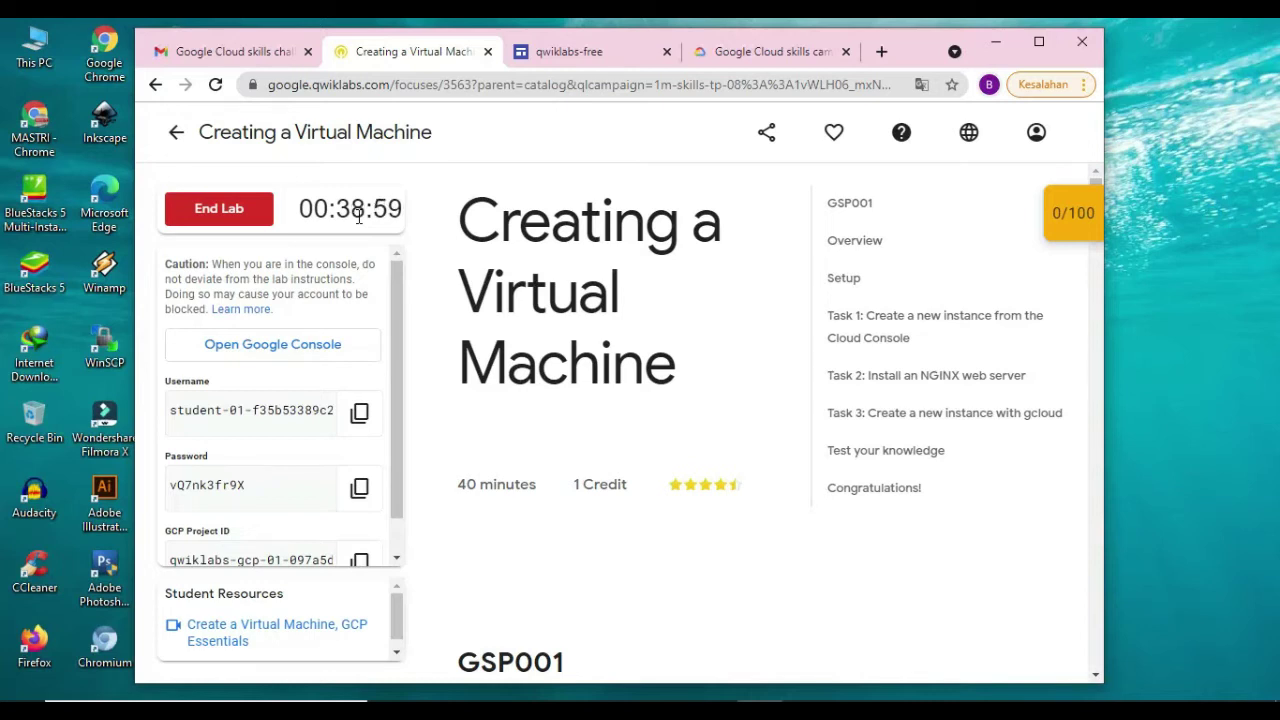
End the Creating a Virtual Machine lab without rating it, and reload so the timer resets to 00:40:00.
{"action": "left_click", "coordinate": [220, 210]}
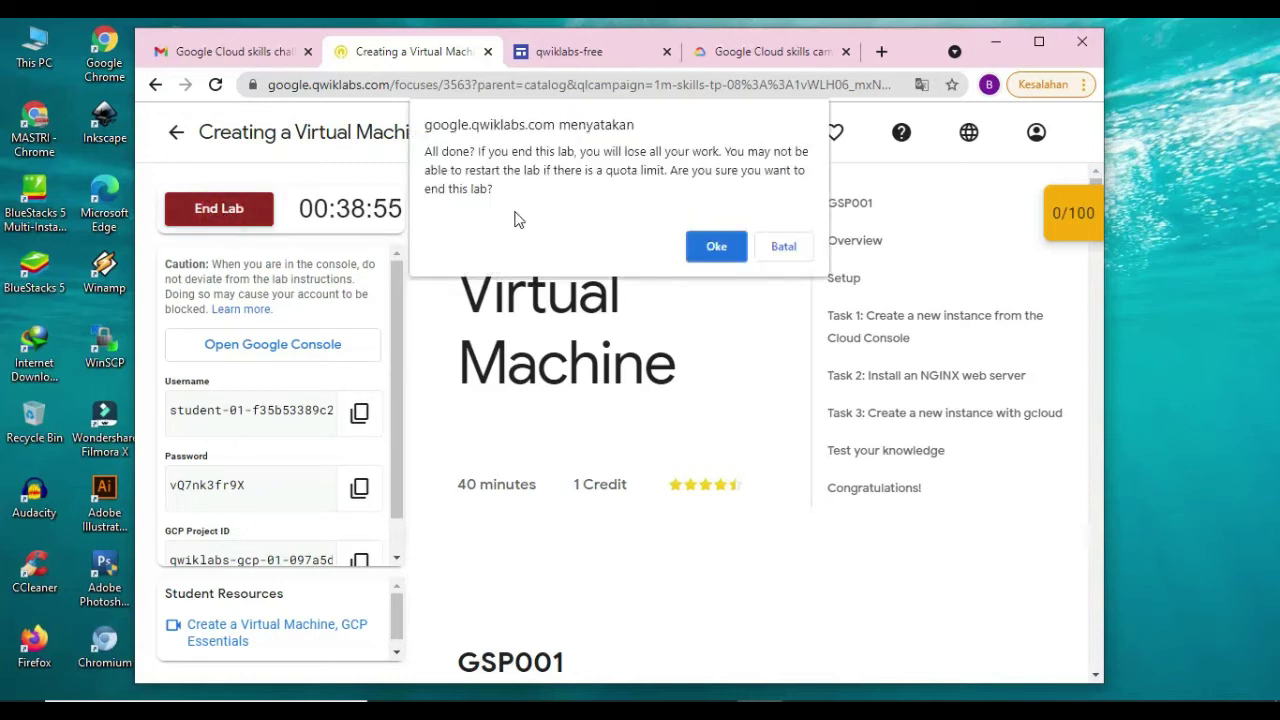
{"action": "left_click", "coordinate": [710, 247]}
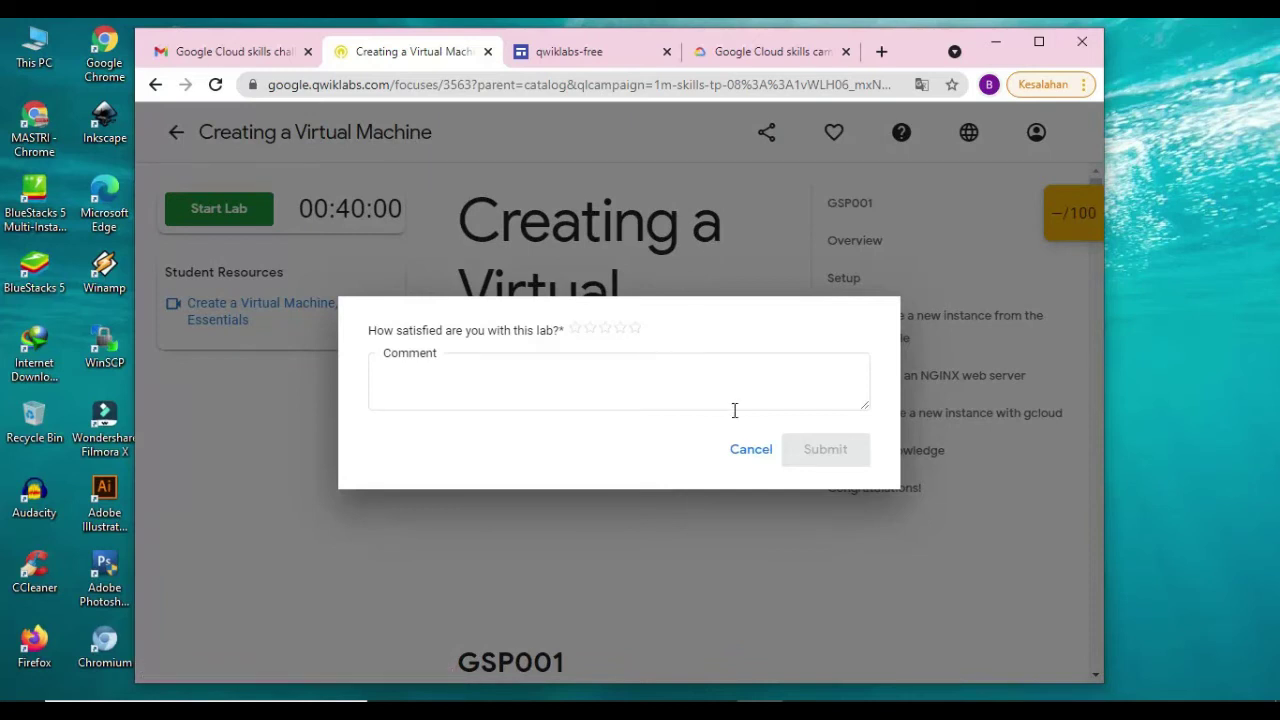
{"action": "left_click", "coordinate": [746, 456]}
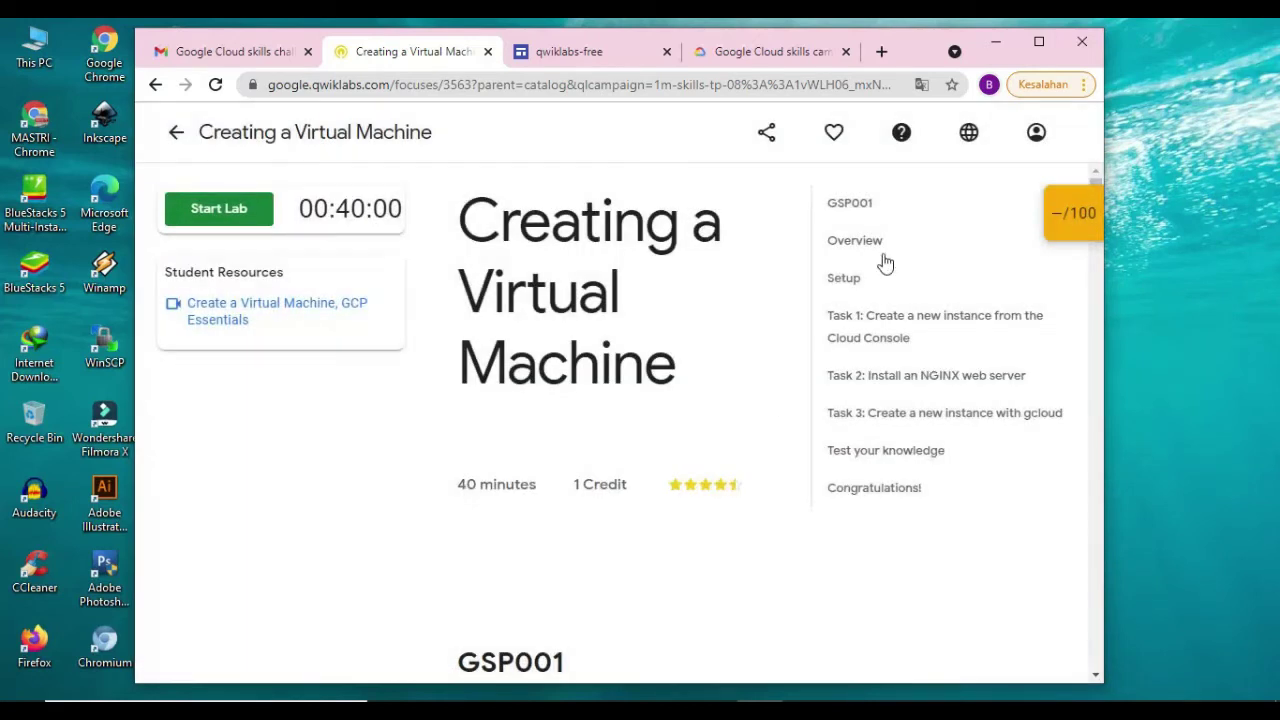
{"action": "left_click", "coordinate": [1036, 138]}
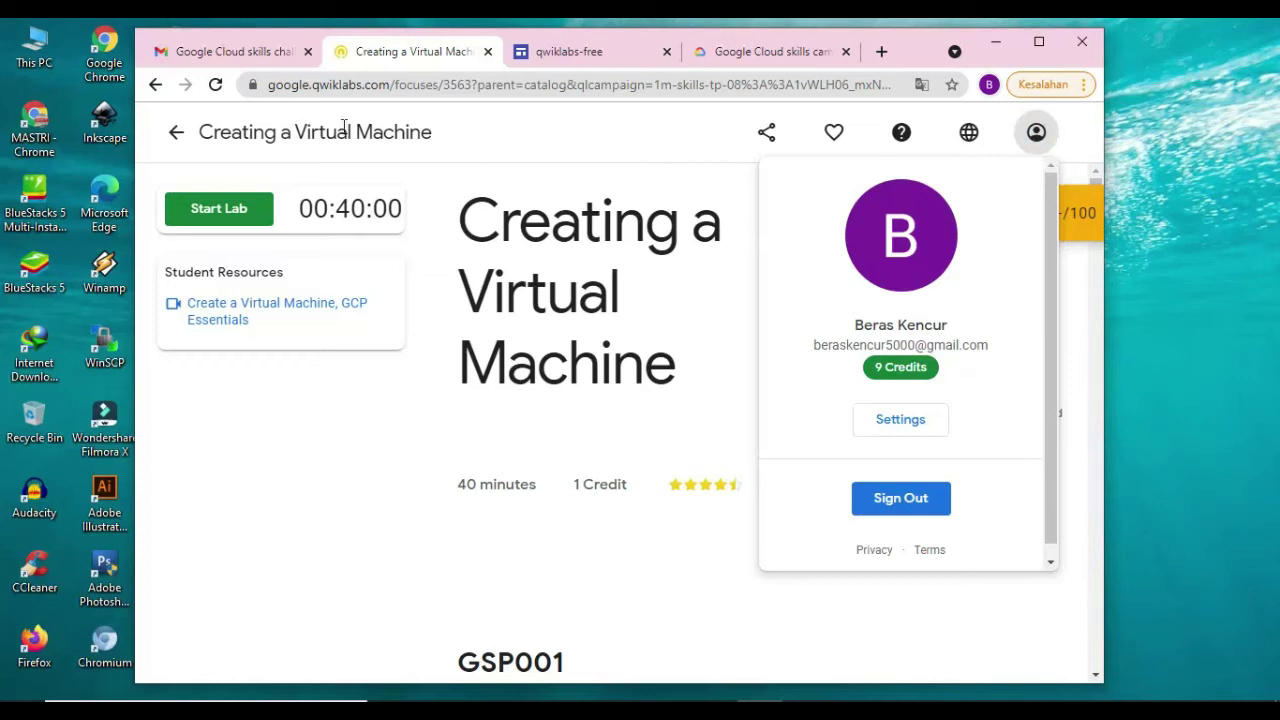
{"action": "left_click", "coordinate": [216, 86]}
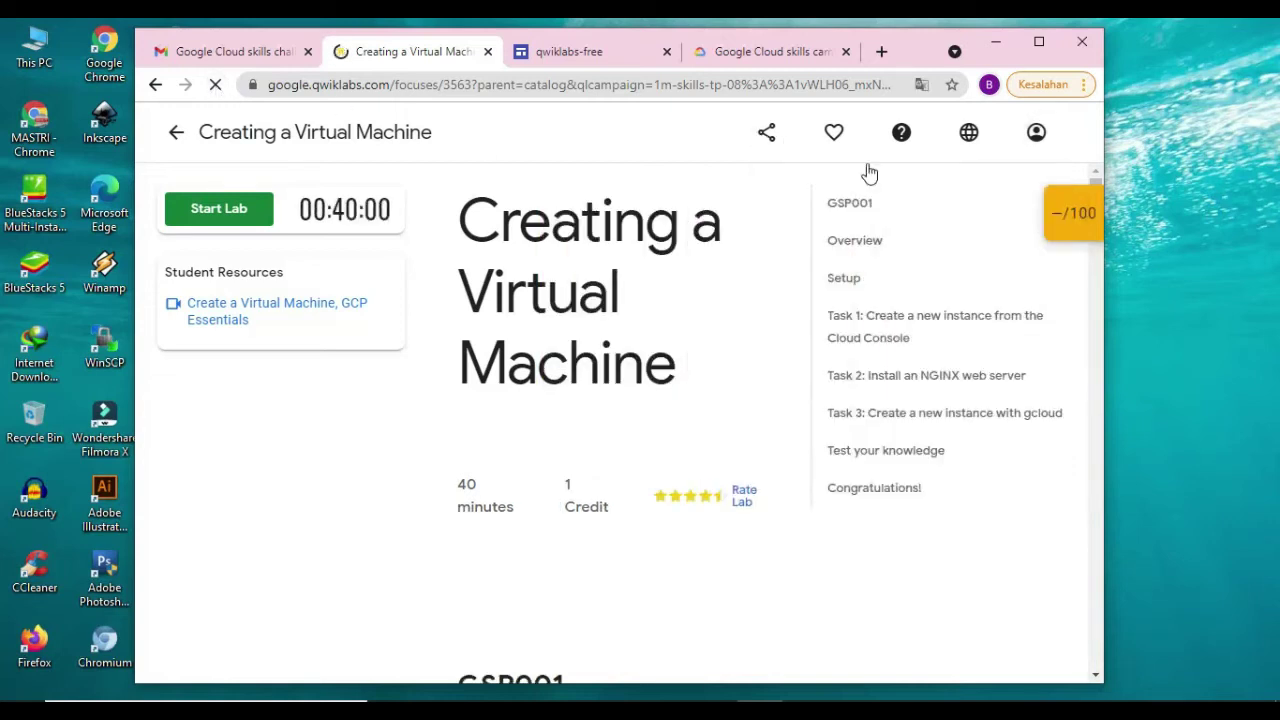
Verify the Monthly Subscription is active, then open the Catalog listing 656 results.
{"action": "left_click", "coordinate": [1038, 142]}
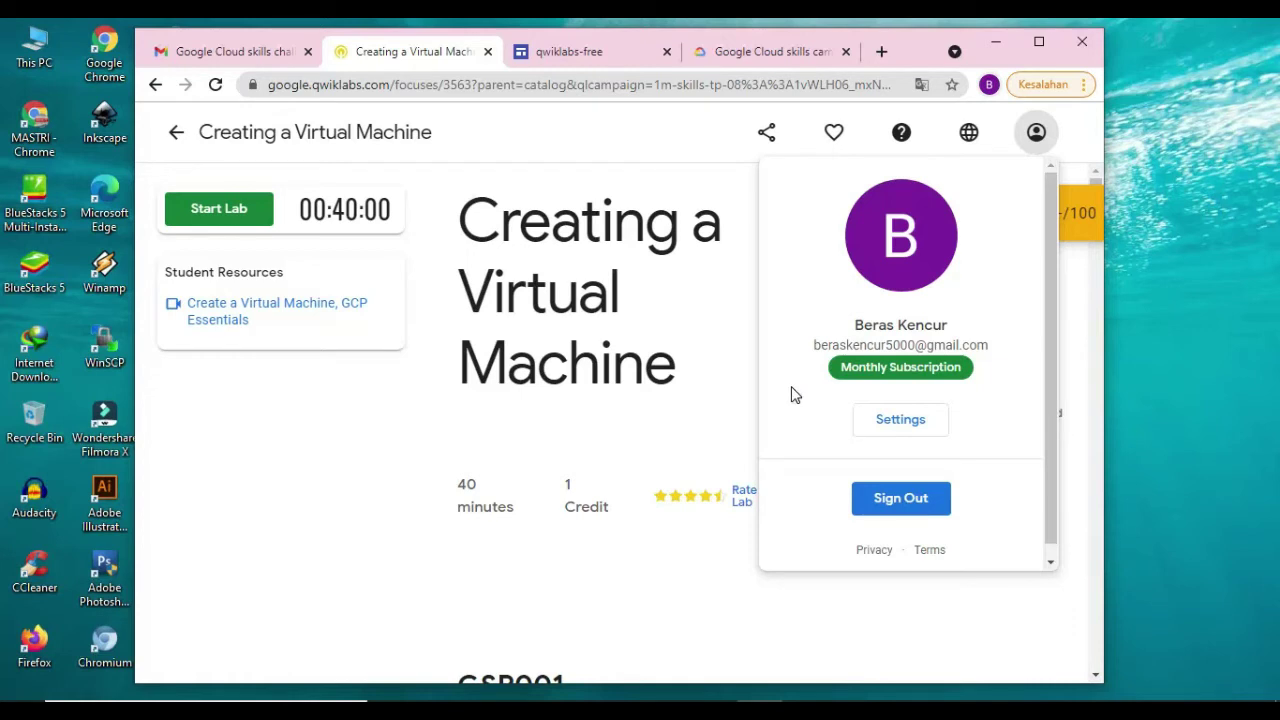
{"action": "left_click", "coordinate": [174, 137]}
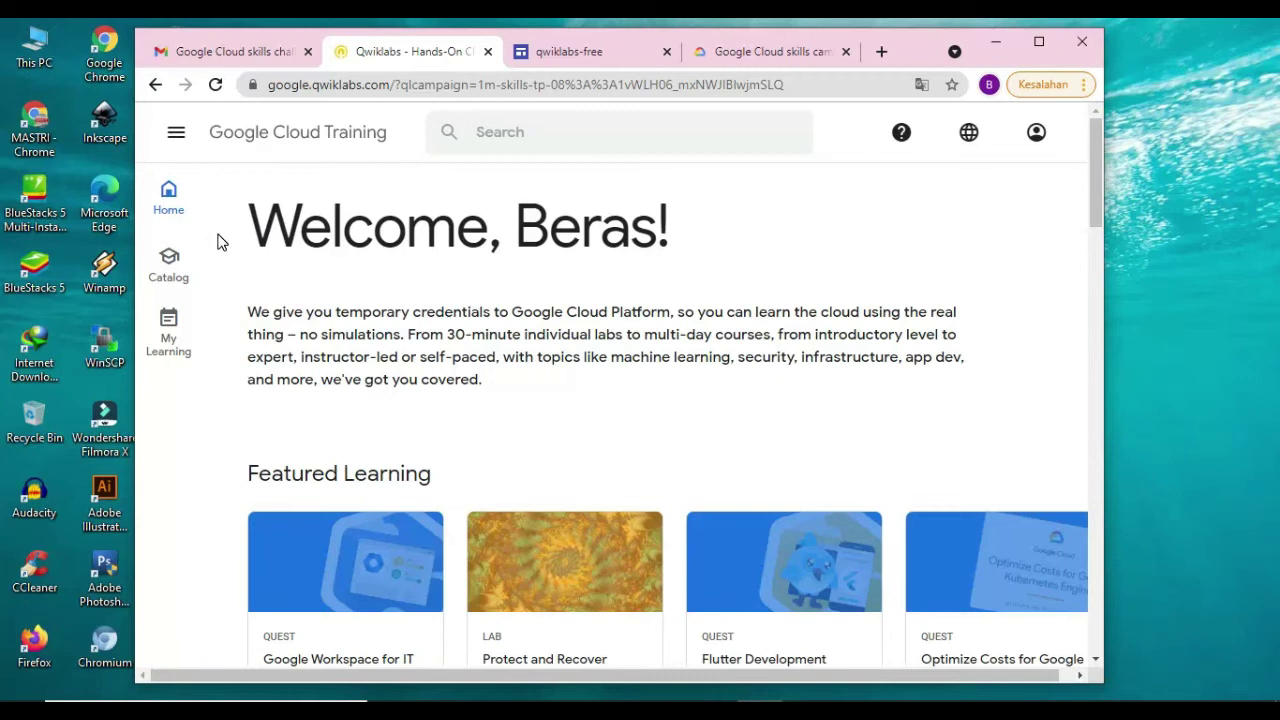
{"action": "left_click", "coordinate": [172, 278]}
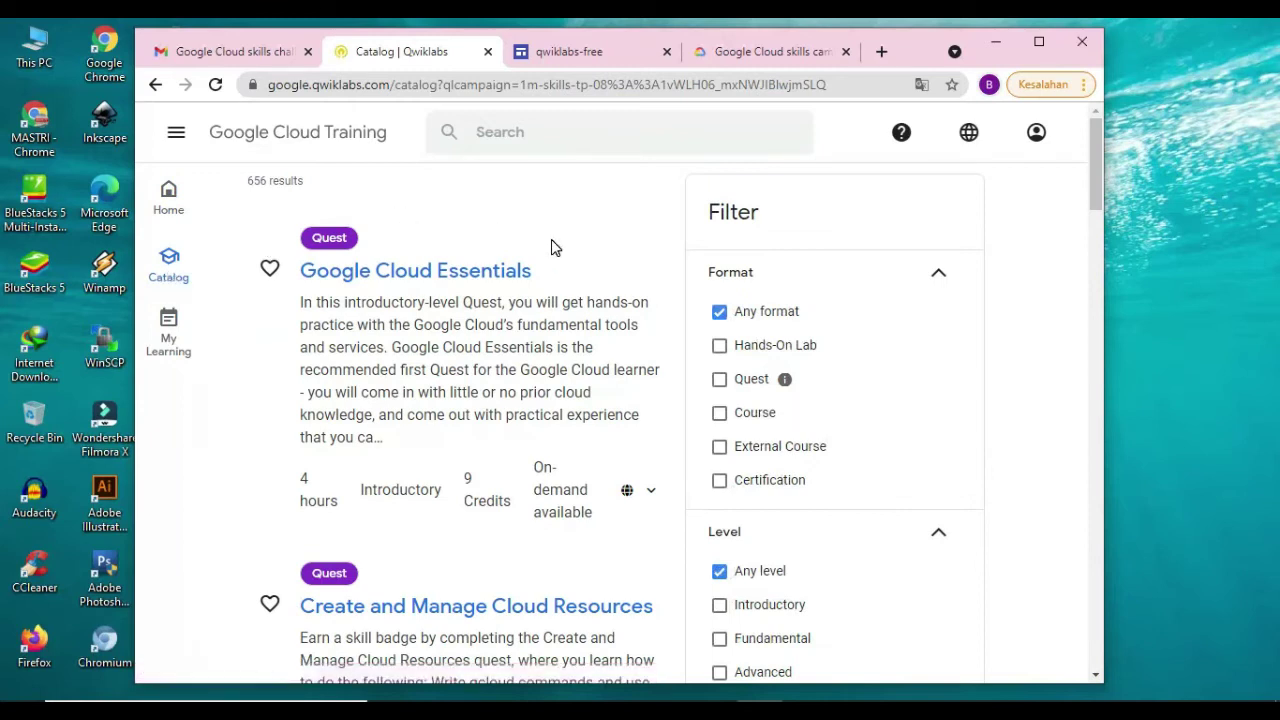
Search the catalog for 'distr' and open the Distributed Machine Learning with Google Cloud ML lab (GSP274).
{"action": "left_click", "coordinate": [509, 127]}
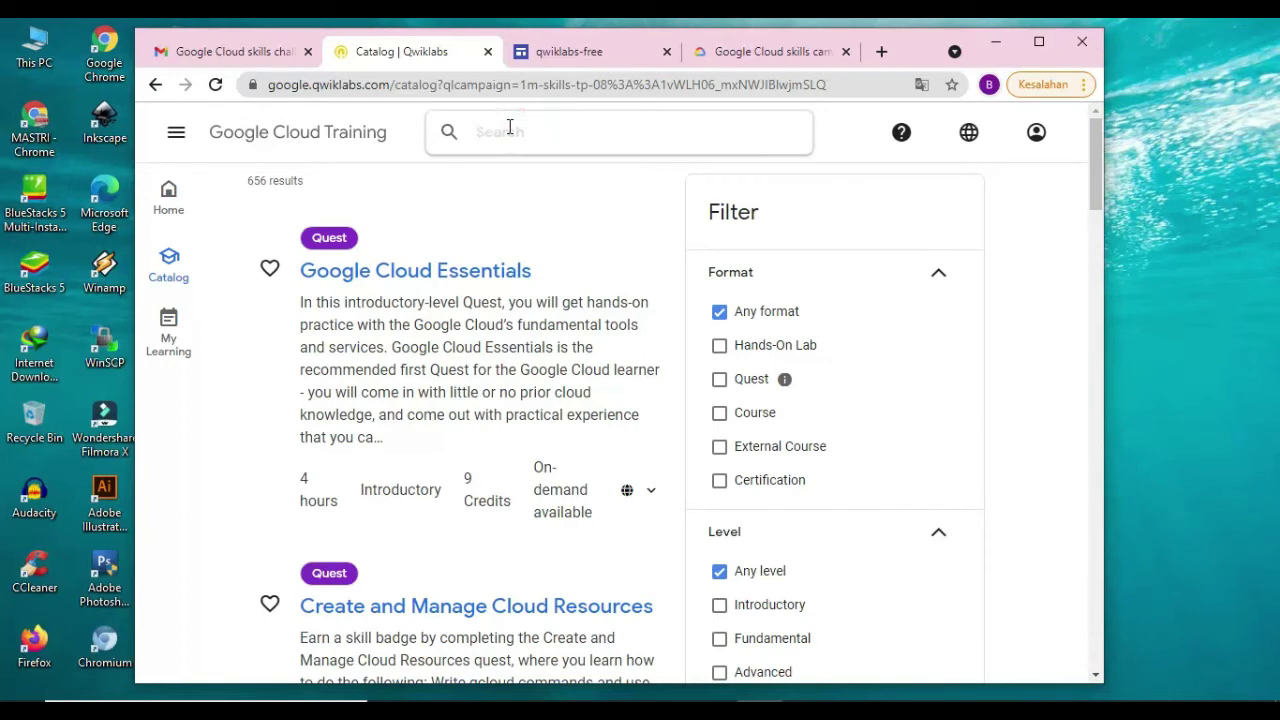
{"action": "type", "text": "distri"}
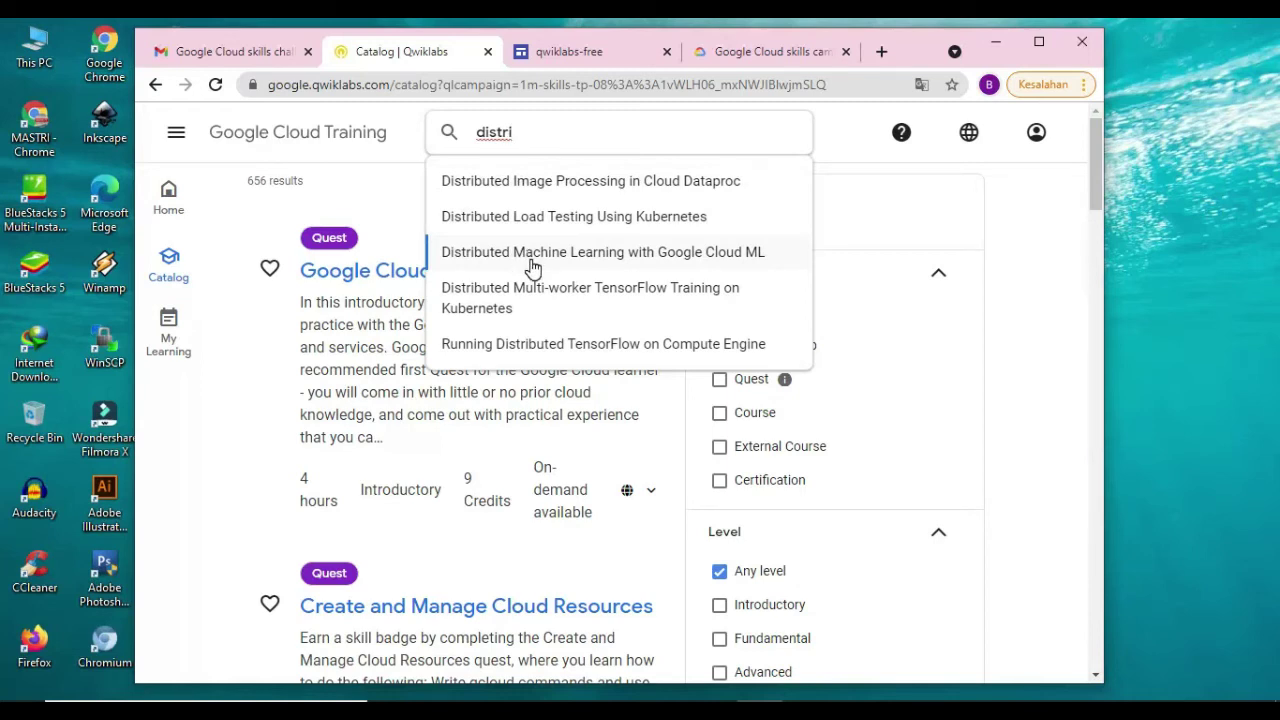
{"action": "left_click", "coordinate": [536, 254]}
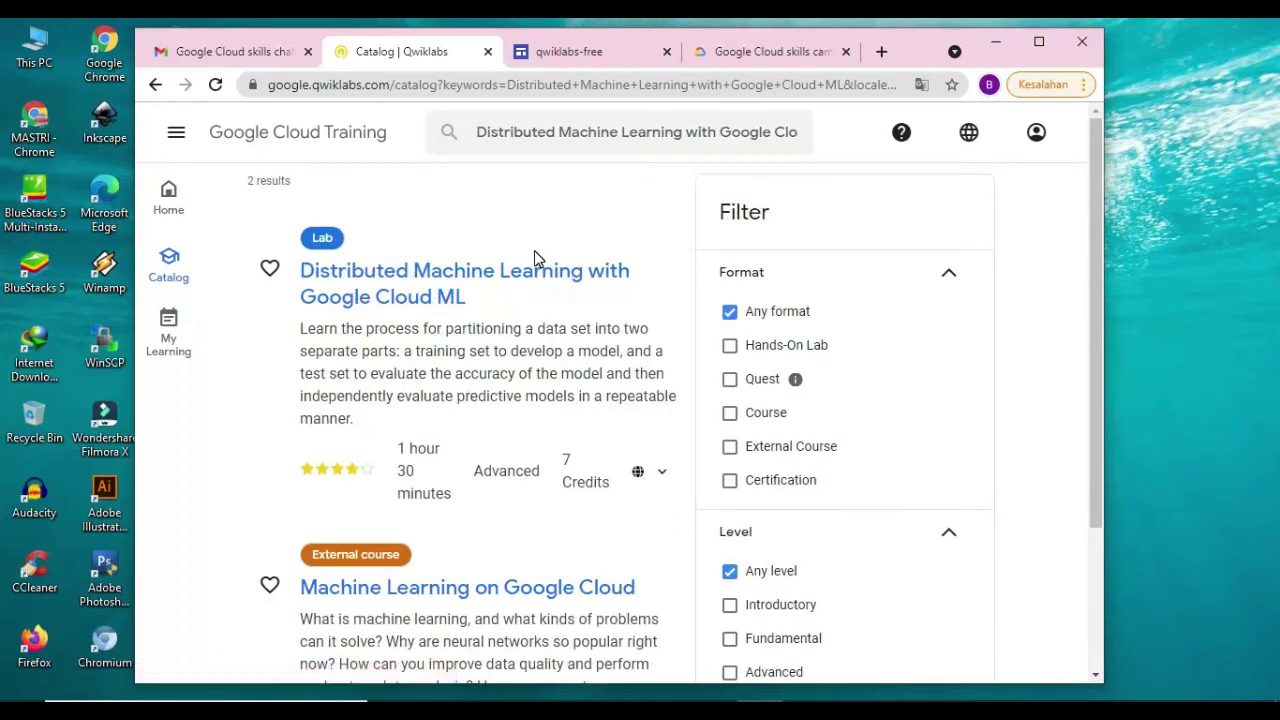
{"action": "left_click", "coordinate": [404, 282]}
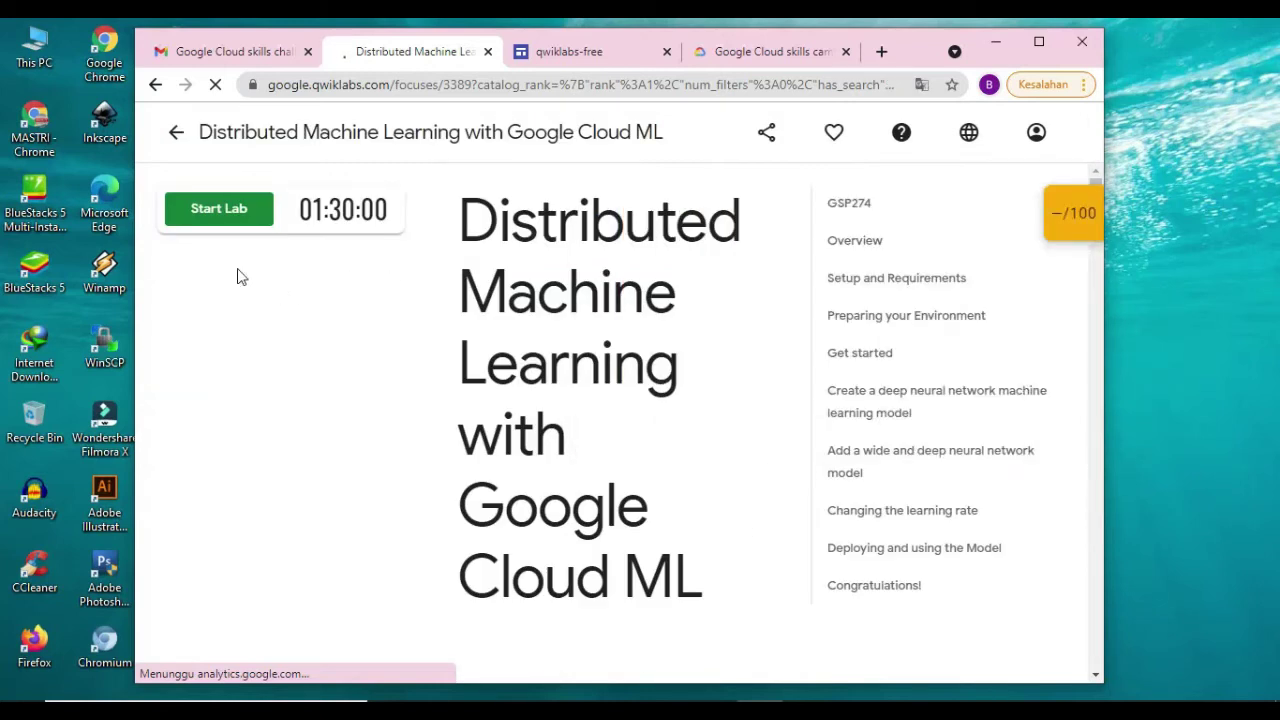
Launch the Distributed Machine Learning lab on the monthly subscription instead of 7 credits.
{"action": "left_click", "coordinate": [217, 215]}
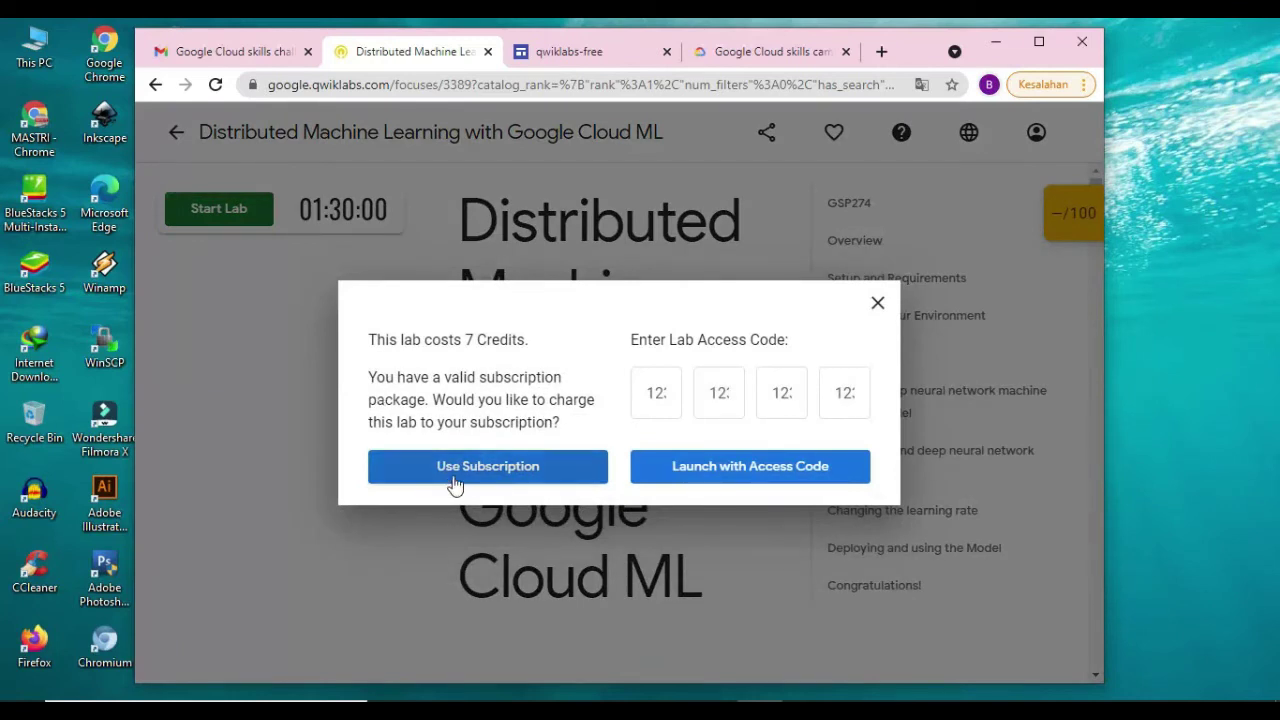
{"action": "left_click", "coordinate": [454, 485]}
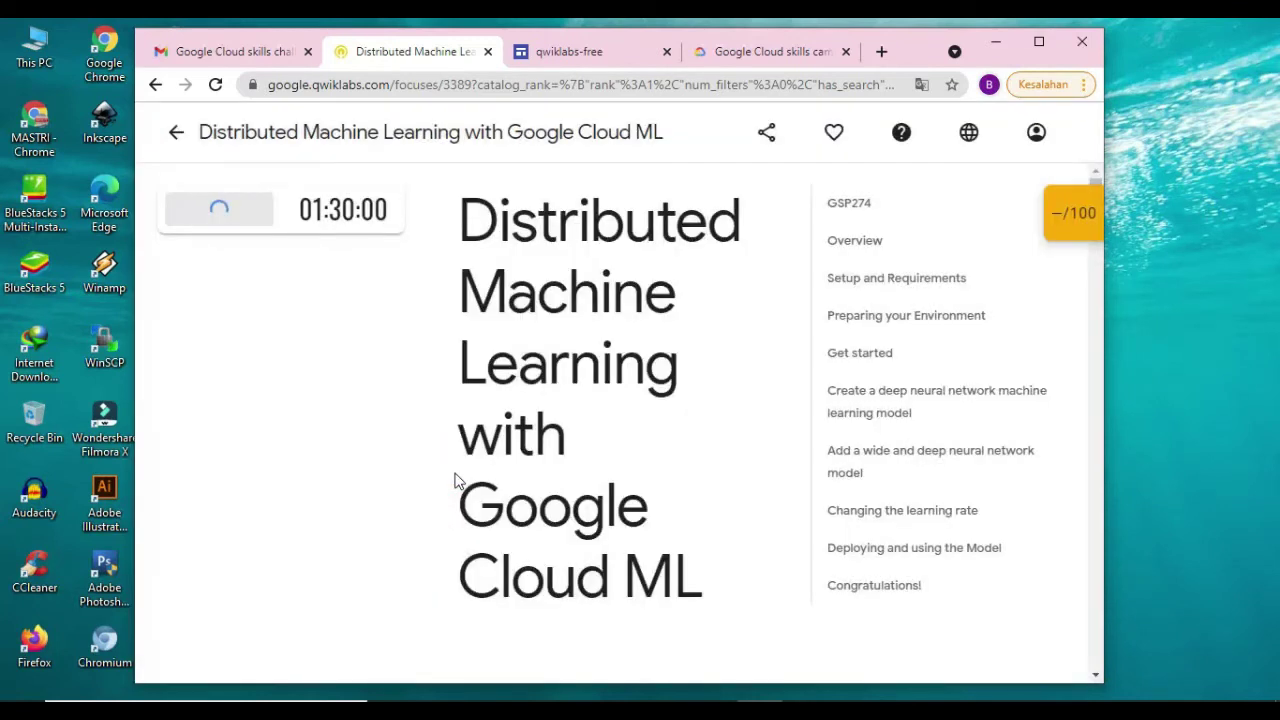
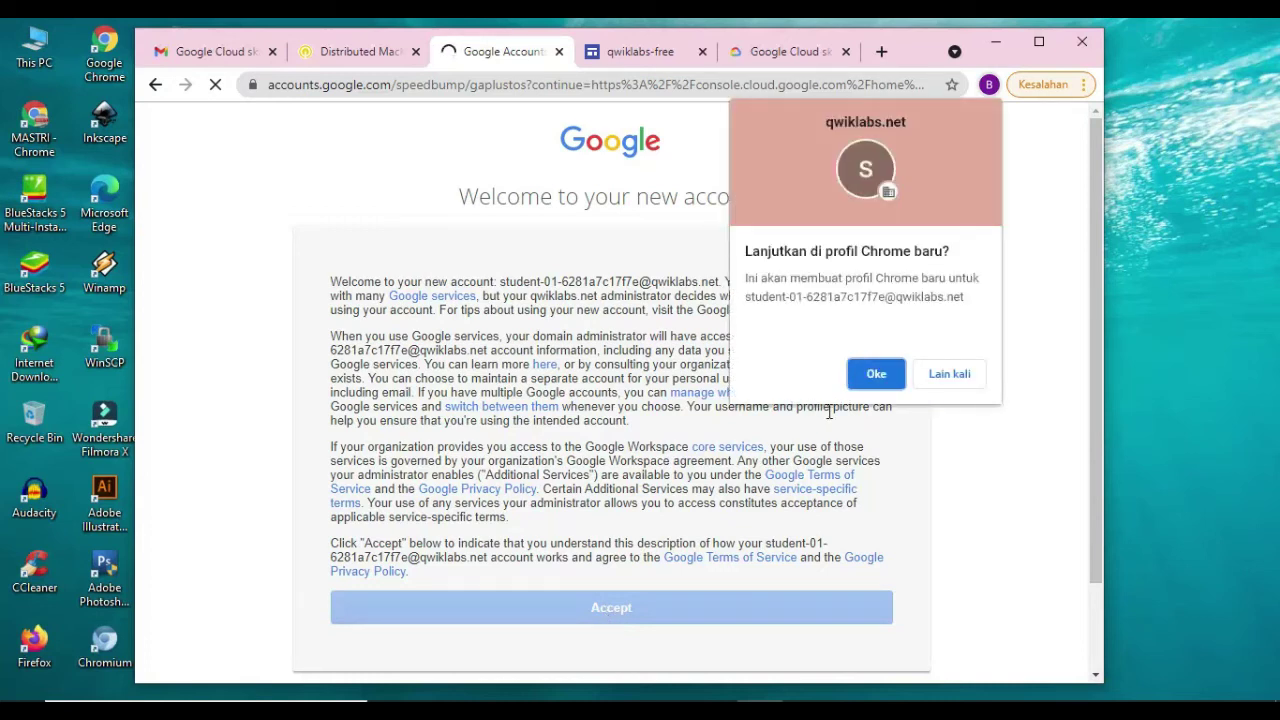
Decline the new Chrome profile prompt, then accept the Terms of Service and email updates.
{"action": "left_click", "coordinate": [965, 376]}
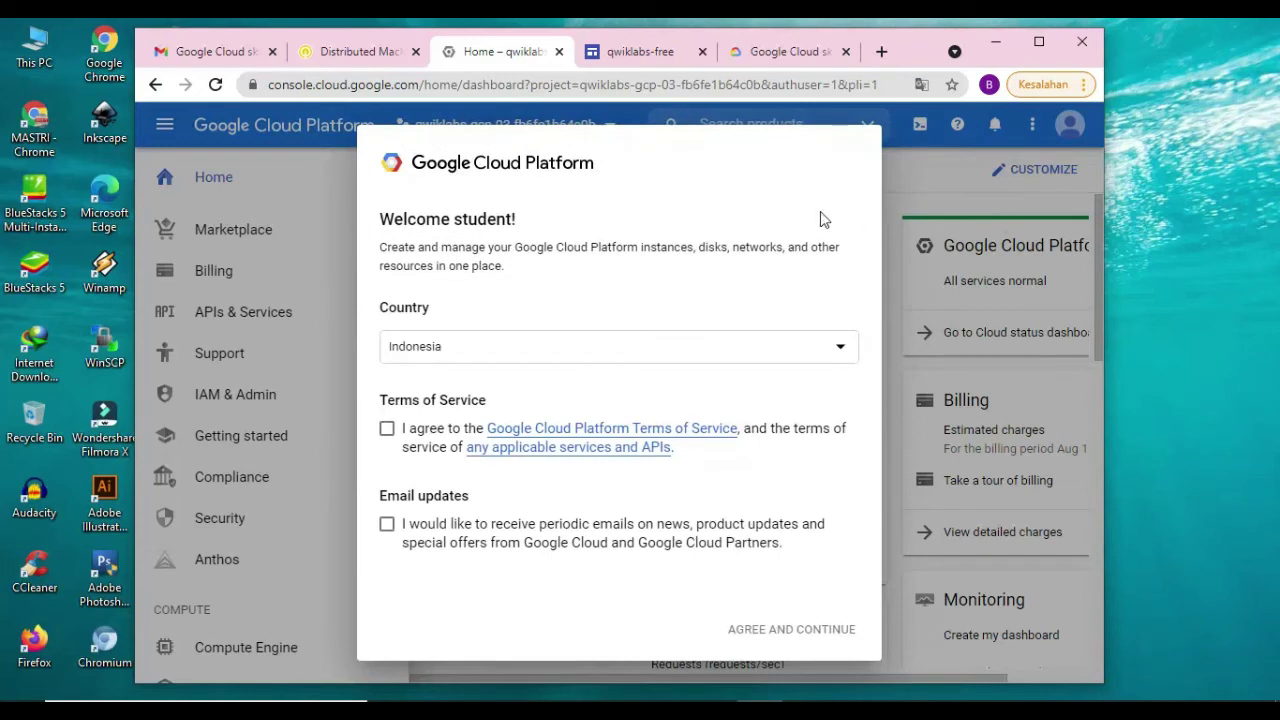
{"action": "left_click", "coordinate": [386, 430]}
{"action": "left_click", "coordinate": [387, 525]}
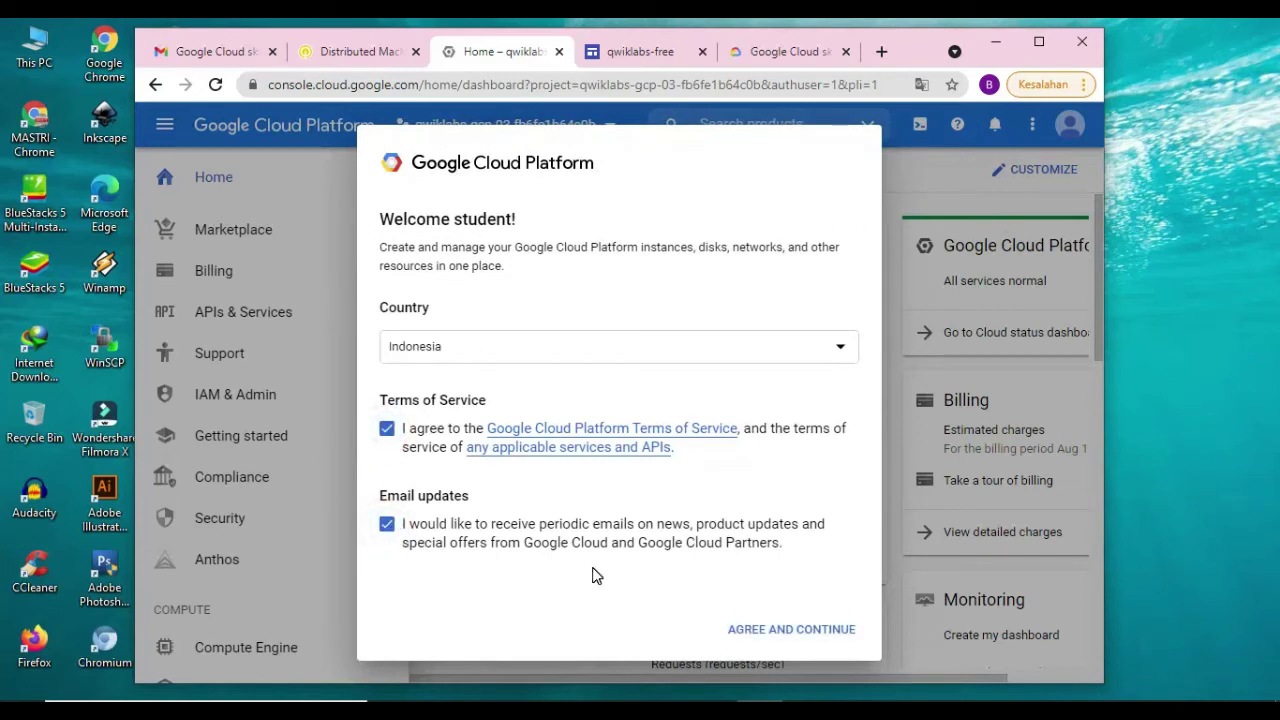
{"action": "left_click", "coordinate": [760, 639]}
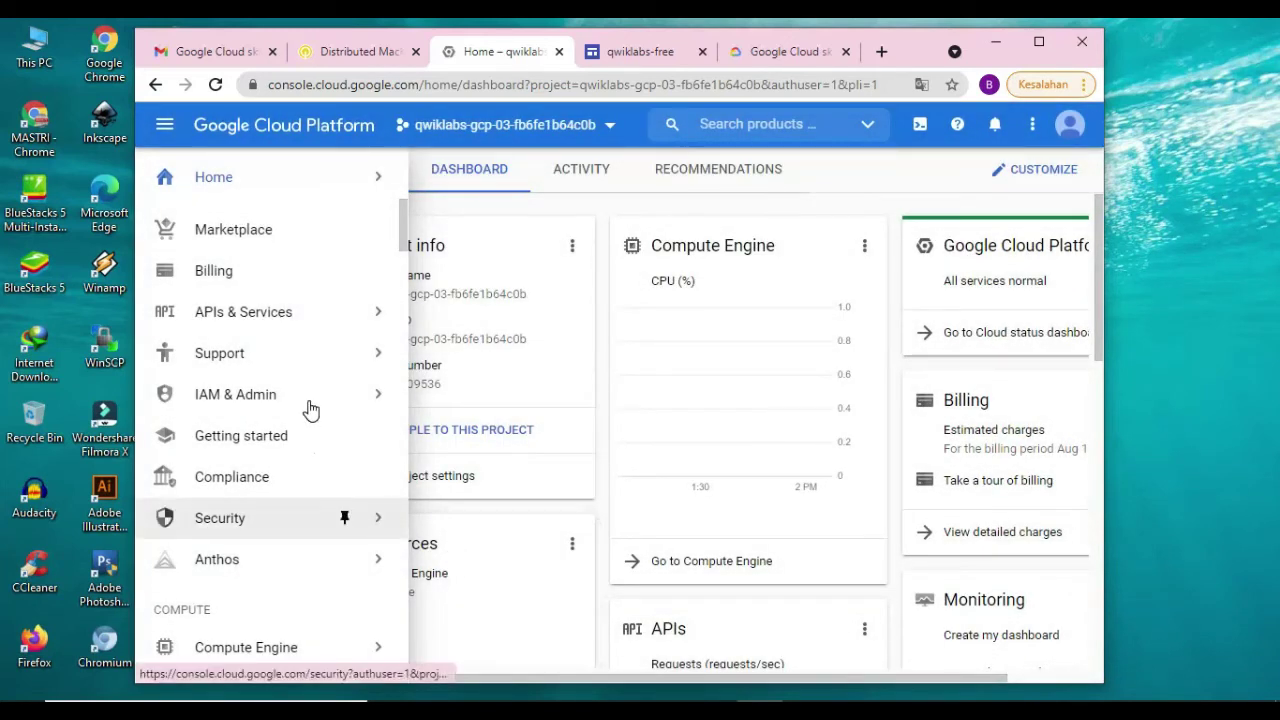
Go to Compute Engine > VM instances from the navigation menu.
{"action": "scroll", "coordinate": [308, 408], "scroll_direction": "down", "scroll_amount": 3}
{"action": "scroll", "coordinate": [308, 408], "scroll_direction": "down", "scroll_amount": 1}
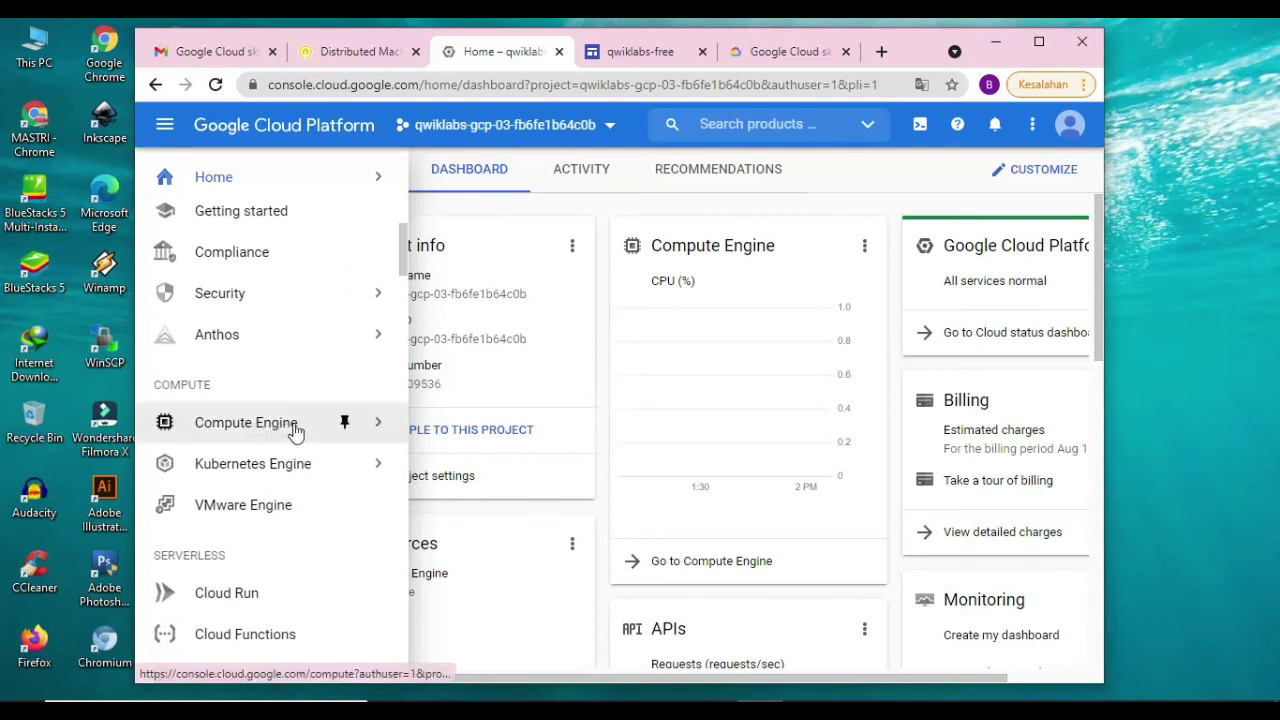
{"action": "mouse_move", "coordinate": [306, 430]}
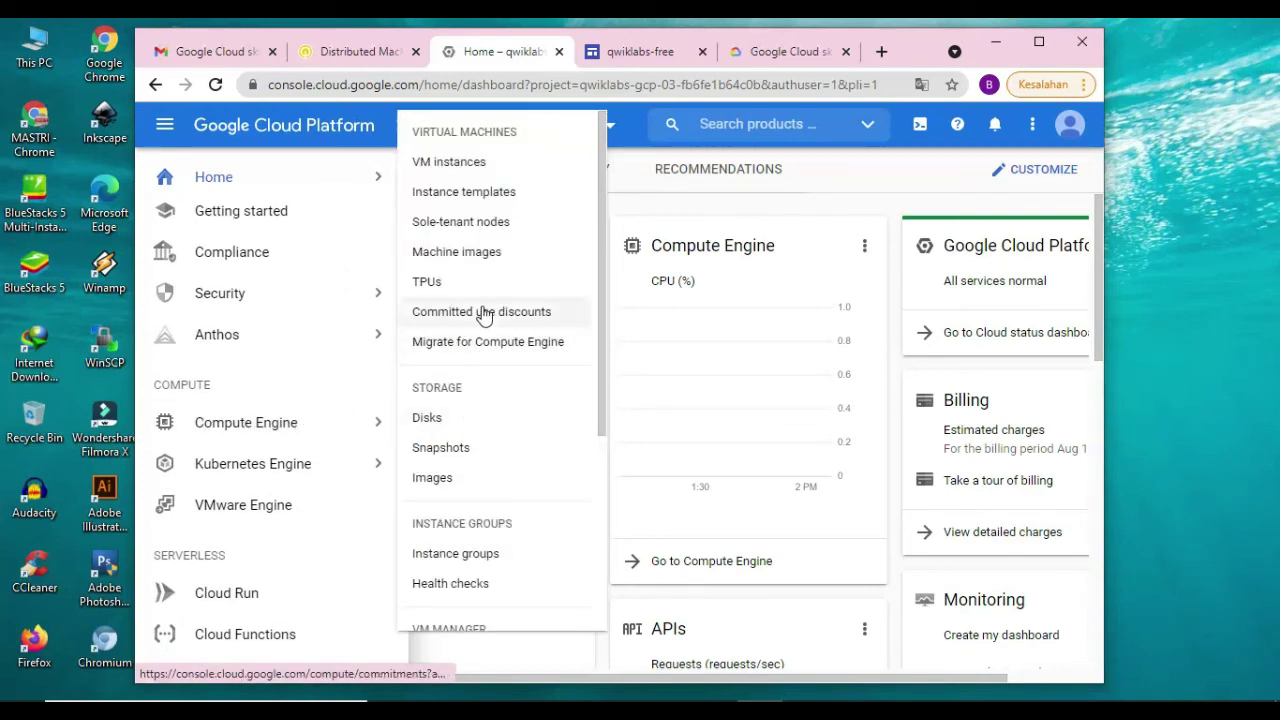
{"action": "left_click", "coordinate": [472, 174]}
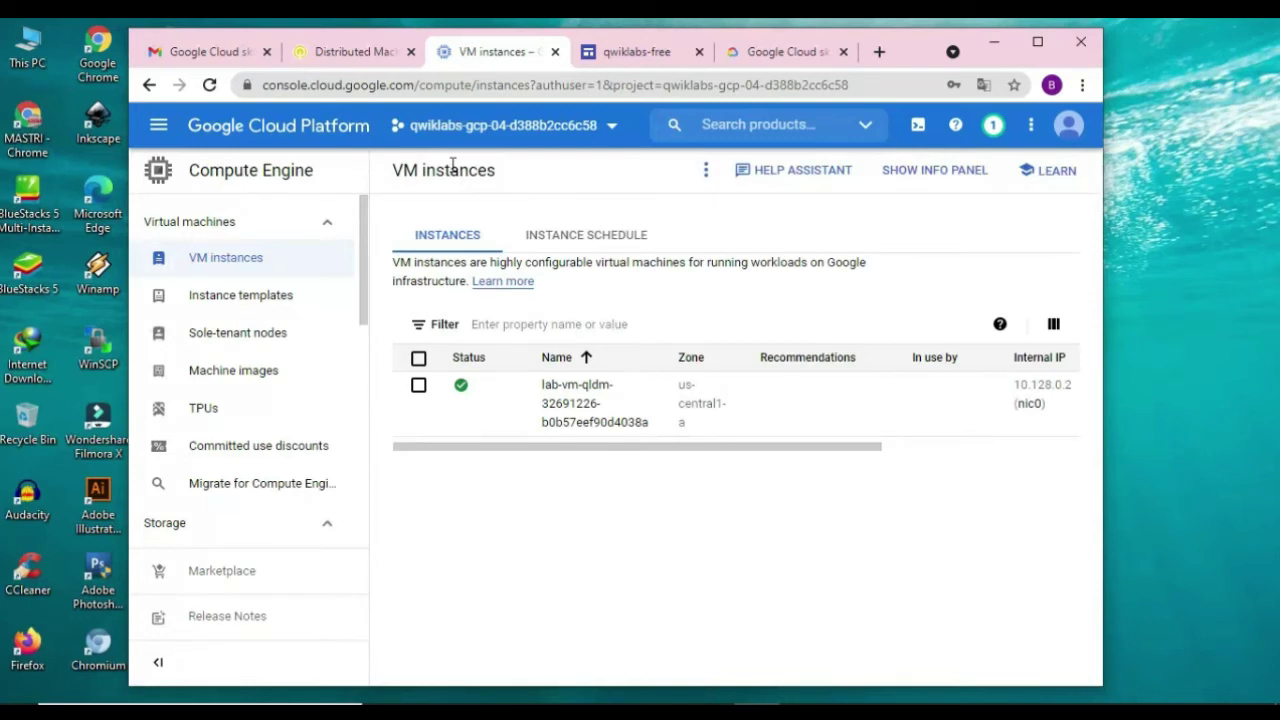
Choose CREATE INSTANCE from the VM instances page's More actions menu.
{"action": "left_click", "coordinate": [706, 174]}
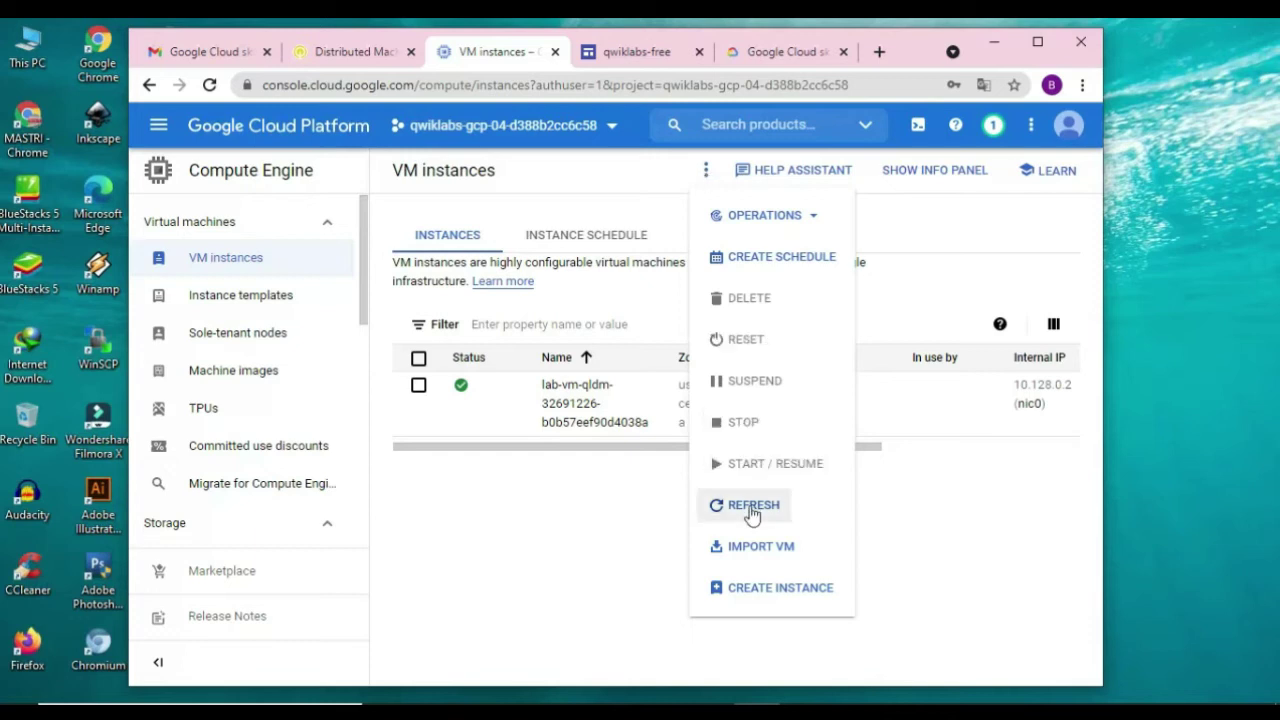
{"action": "left_click", "coordinate": [763, 600]}
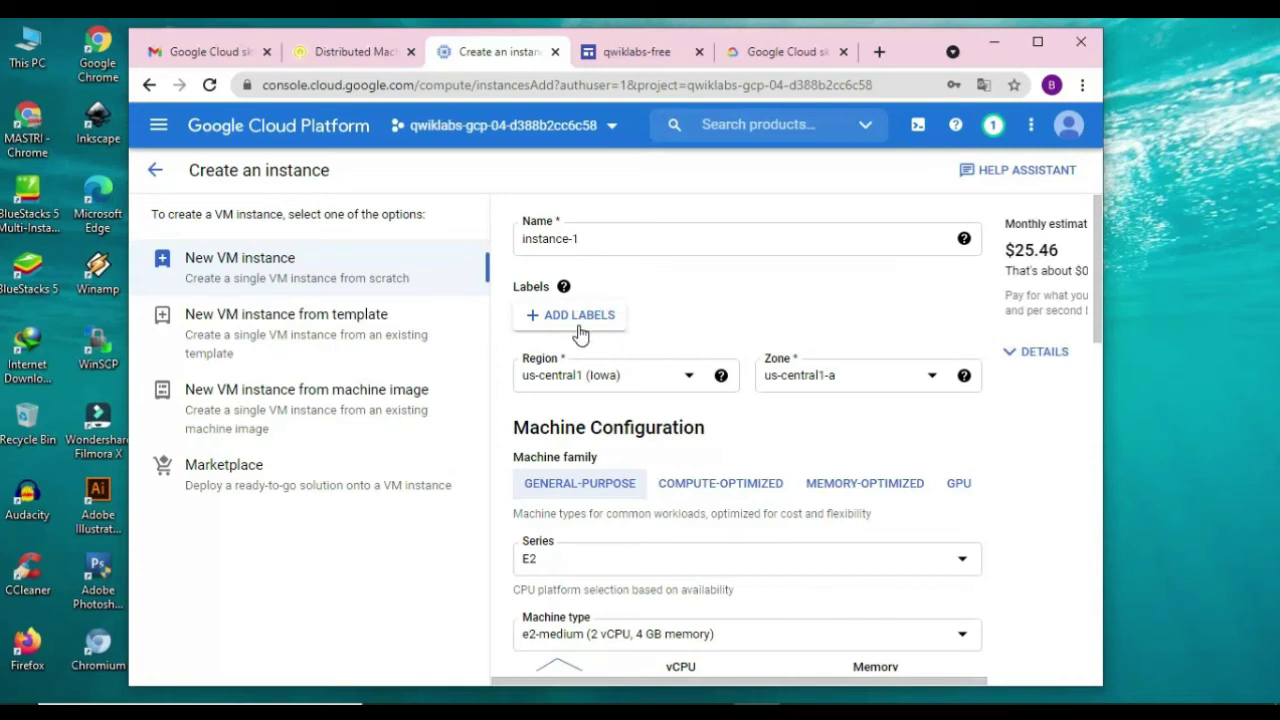
Select the australia-southeast1 (Sydney) region, then review the rest of the instance form.
{"action": "left_click", "coordinate": [688, 382]}
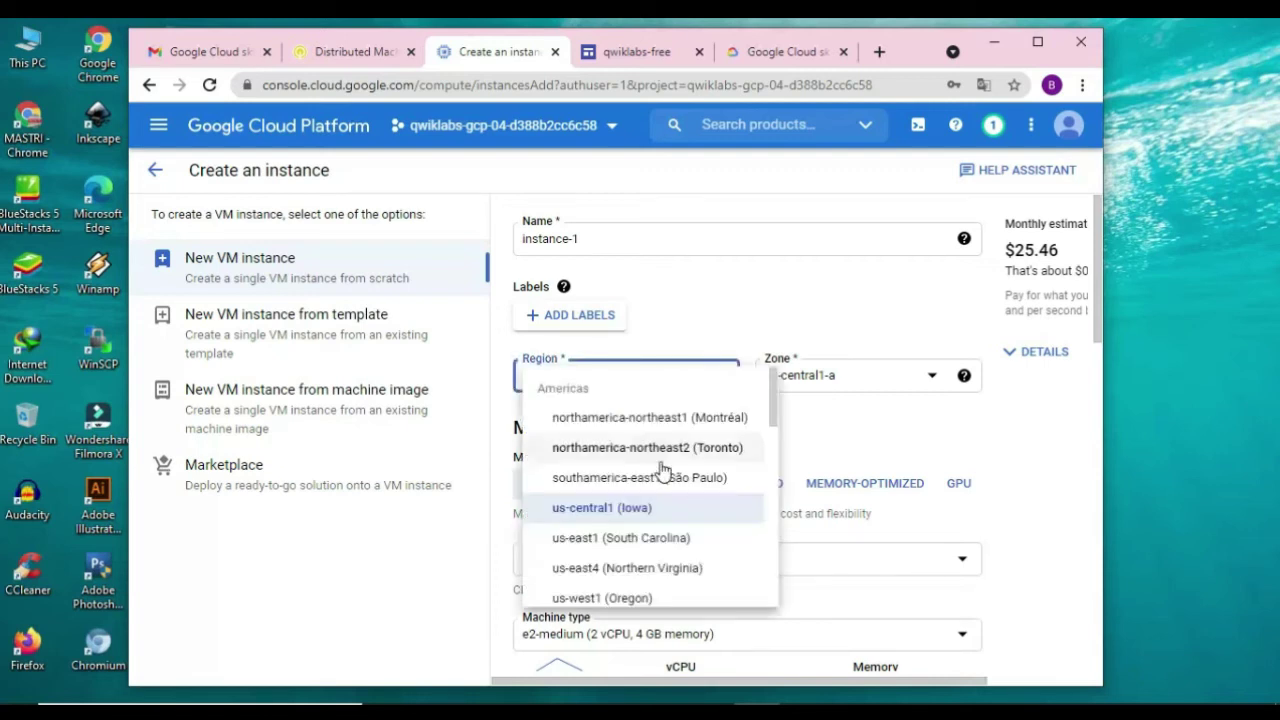
{"action": "scroll", "coordinate": [662, 470], "scroll_direction": "down", "scroll_amount": 10}
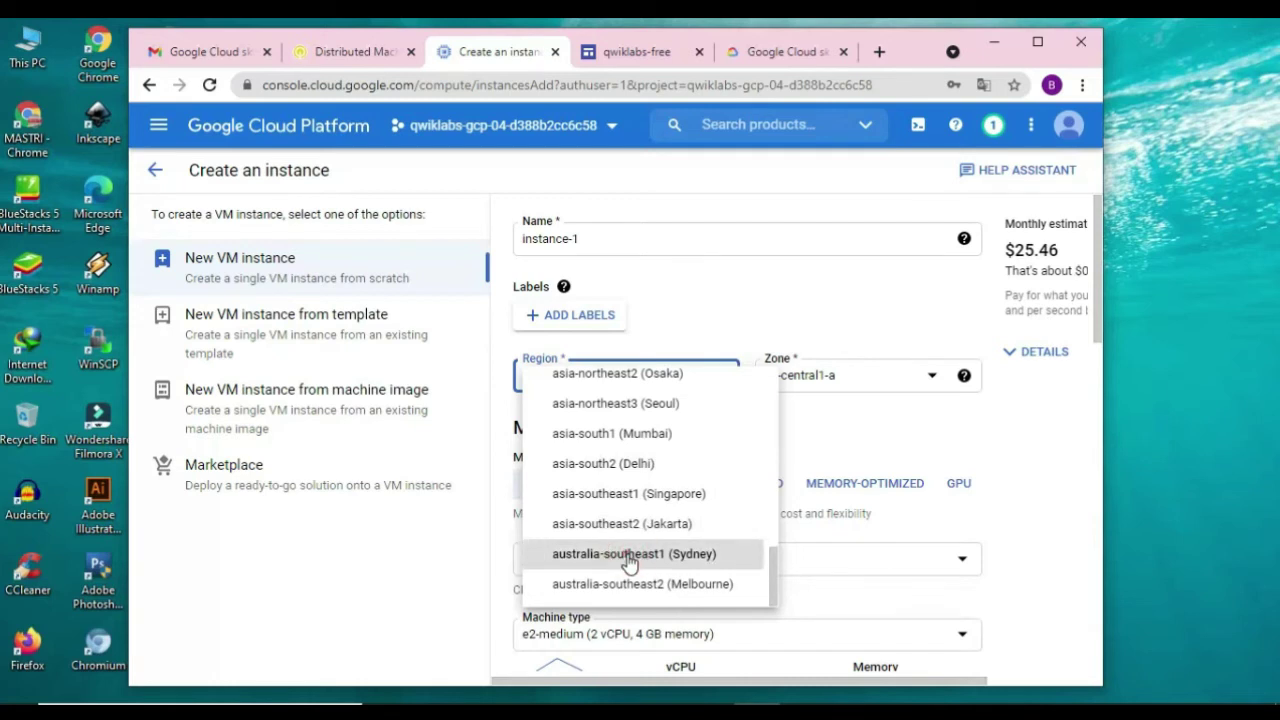
{"action": "left_click", "coordinate": [630, 556]}
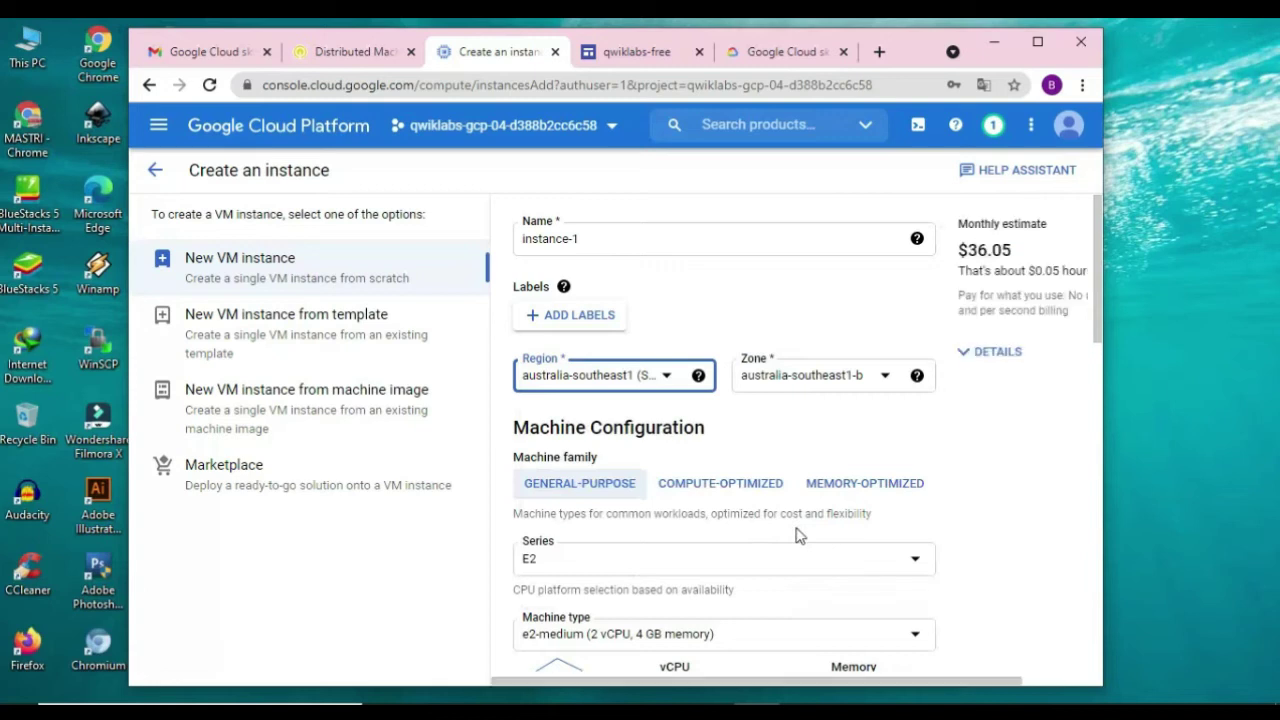
{"action": "scroll", "coordinate": [798, 535], "scroll_direction": "down", "scroll_amount": 3}
{"action": "scroll", "coordinate": [798, 535], "scroll_direction": "down", "scroll_amount": 2}
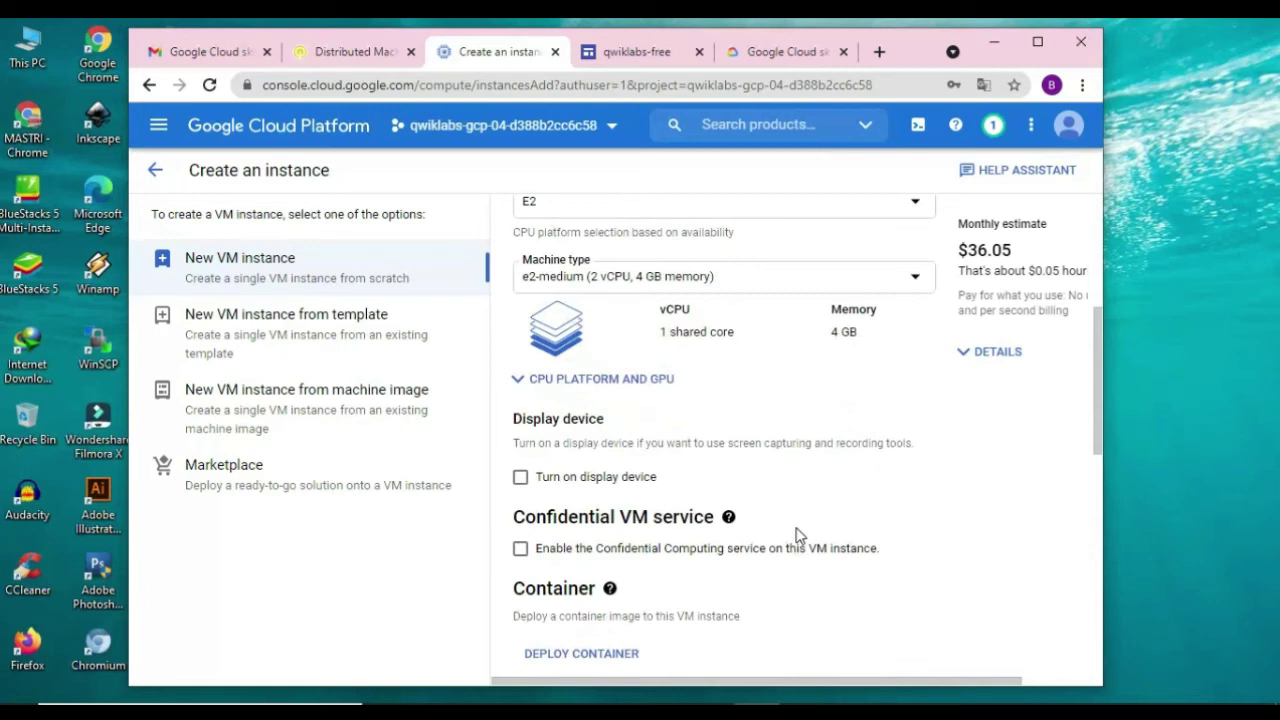
{"action": "scroll", "coordinate": [798, 535], "scroll_direction": "down", "scroll_amount": 4}
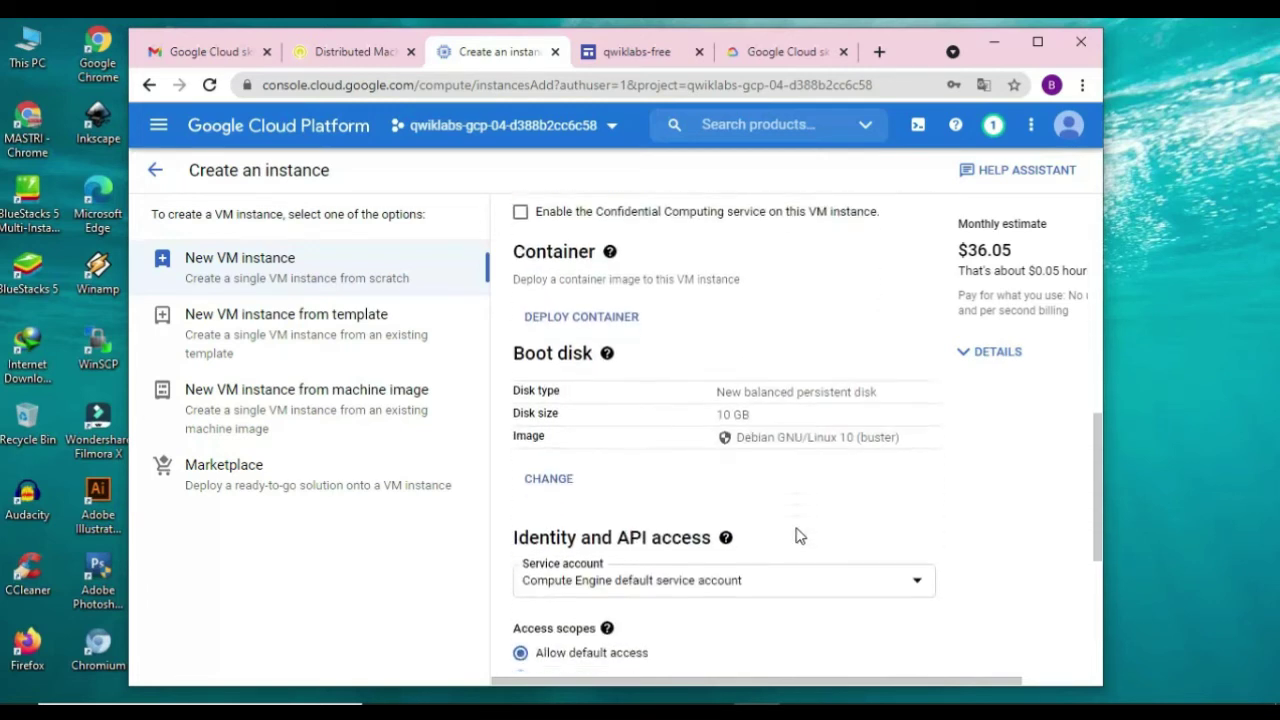
{"action": "scroll", "coordinate": [798, 535], "scroll_direction": "down", "scroll_amount": 4}
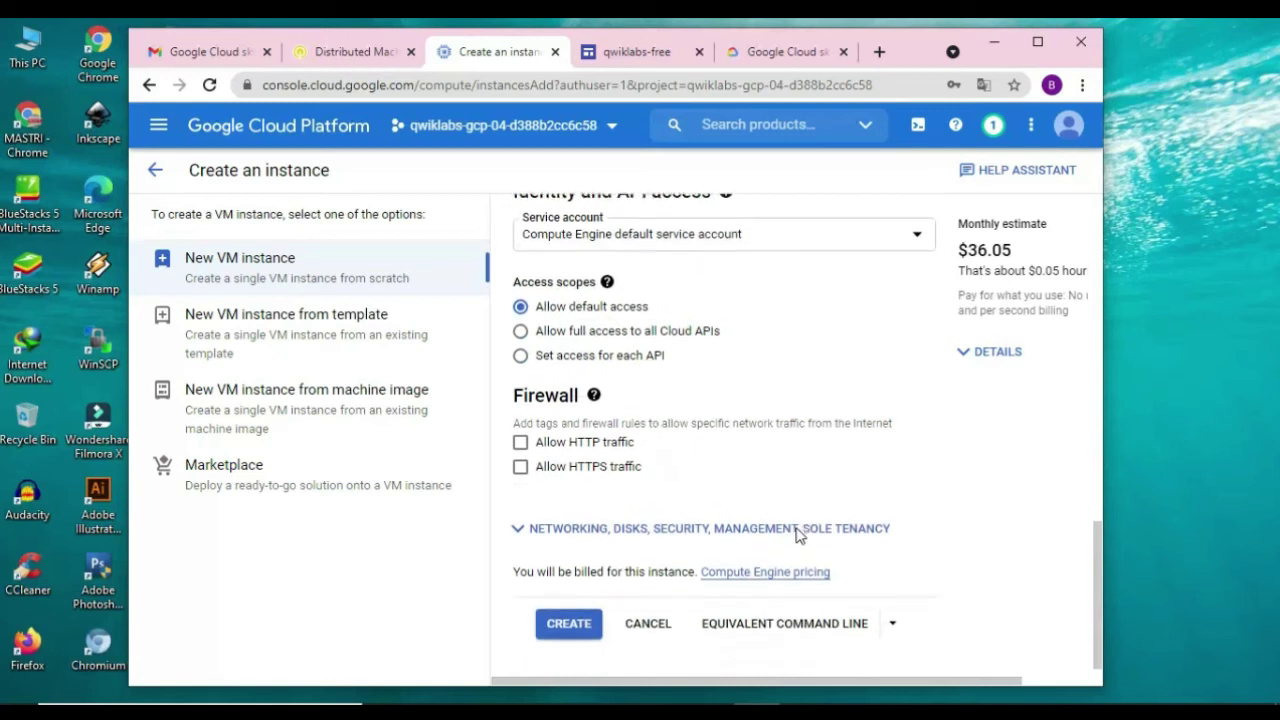
{"action": "scroll", "coordinate": [798, 535], "scroll_direction": "up", "scroll_amount": 4}
{"action": "scroll", "coordinate": [798, 537], "scroll_direction": "up", "scroll_amount": 4}
{"action": "scroll", "coordinate": [798, 535], "scroll_direction": "up", "scroll_amount": 3}
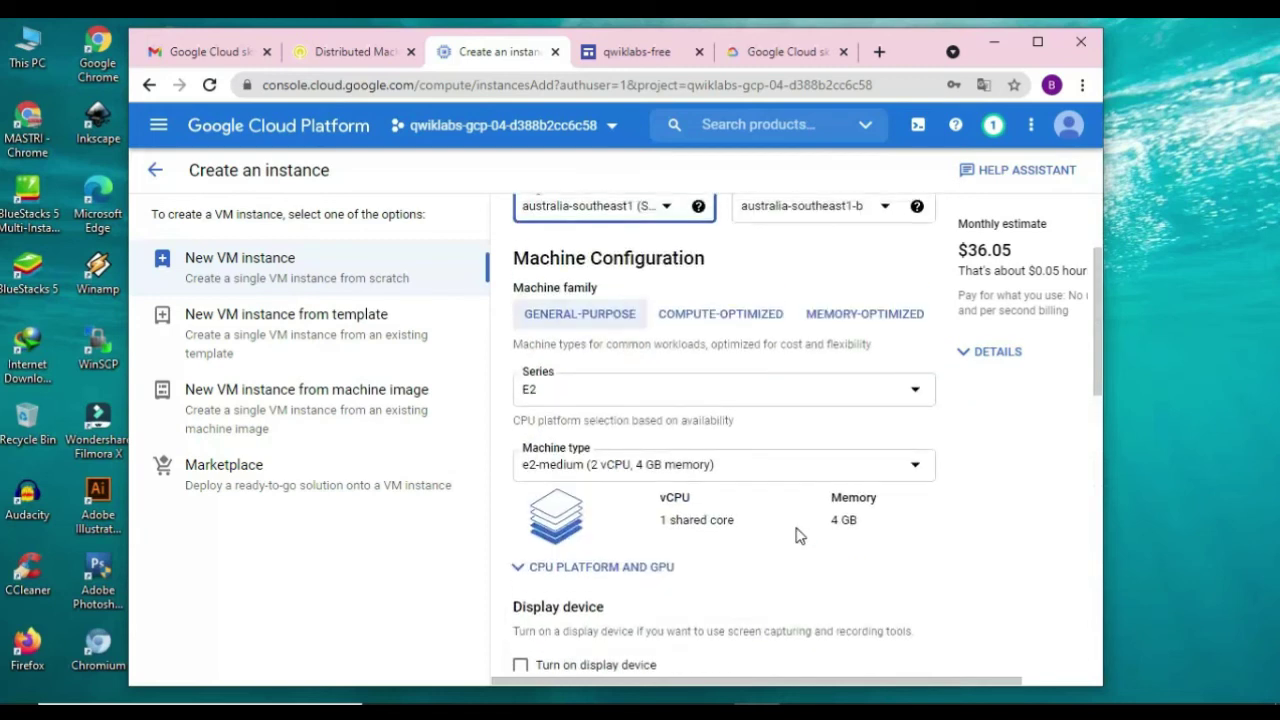
Switch to a Custom machine type with 6 vCPUs and 12 GB memory.
{"action": "left_click", "coordinate": [916, 468]}
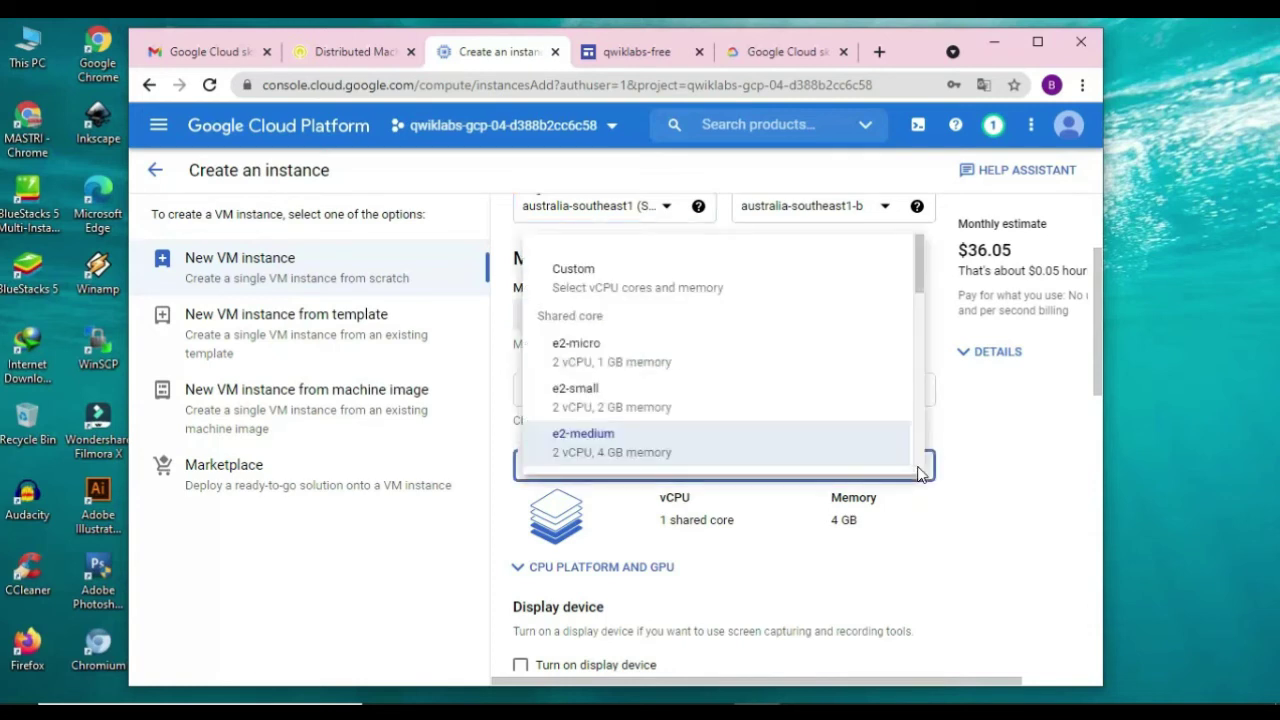
{"action": "left_click", "coordinate": [731, 268]}
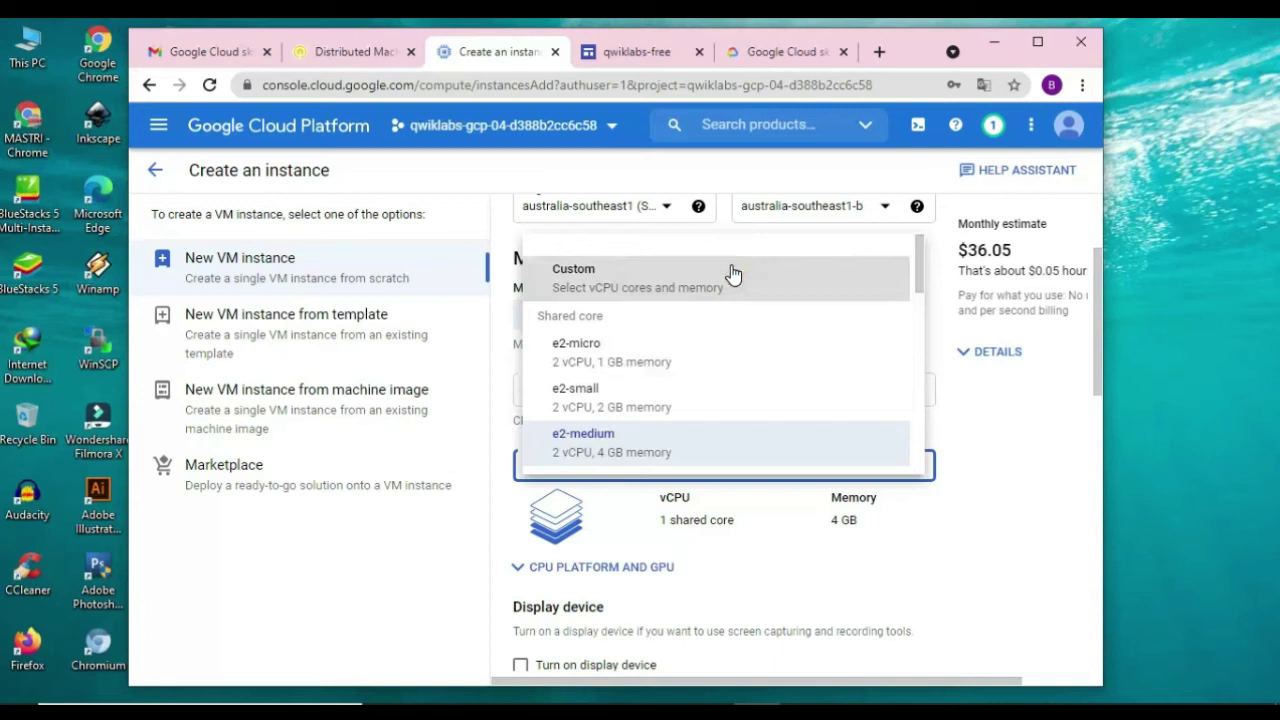
{"action": "left_click", "coordinate": [731, 268]}
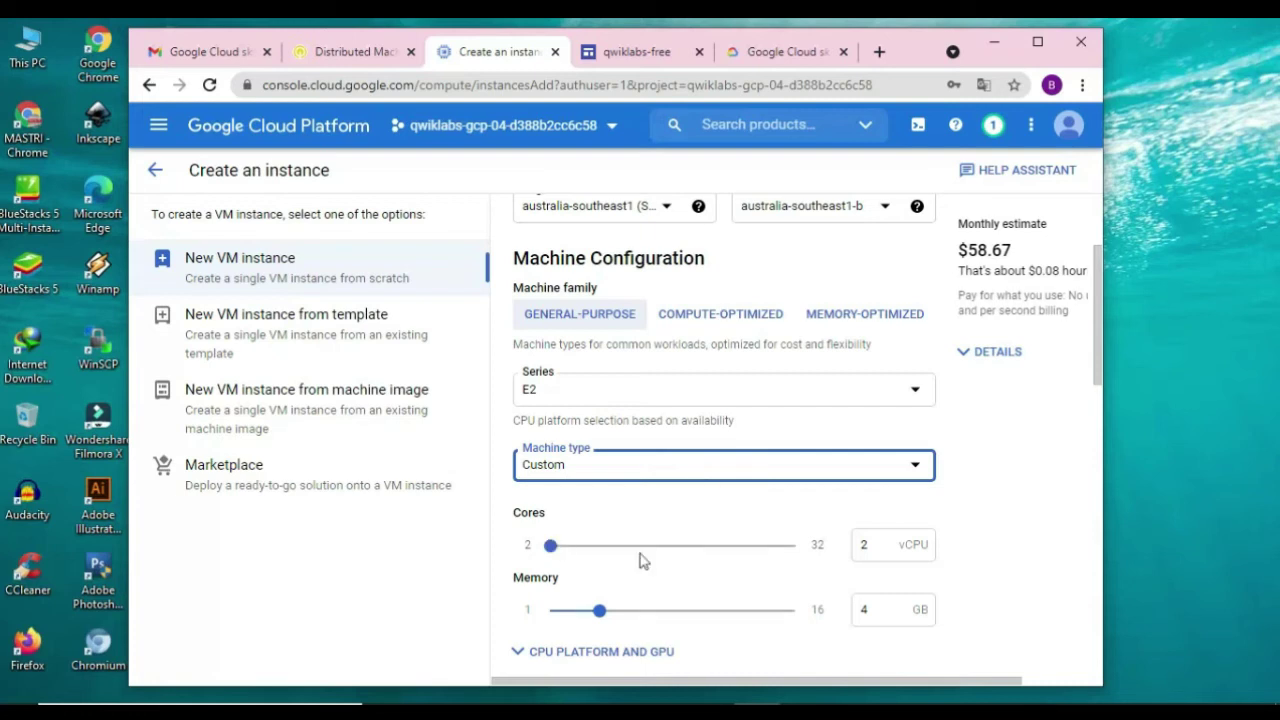
{"action": "left_click", "coordinate": [870, 550]}
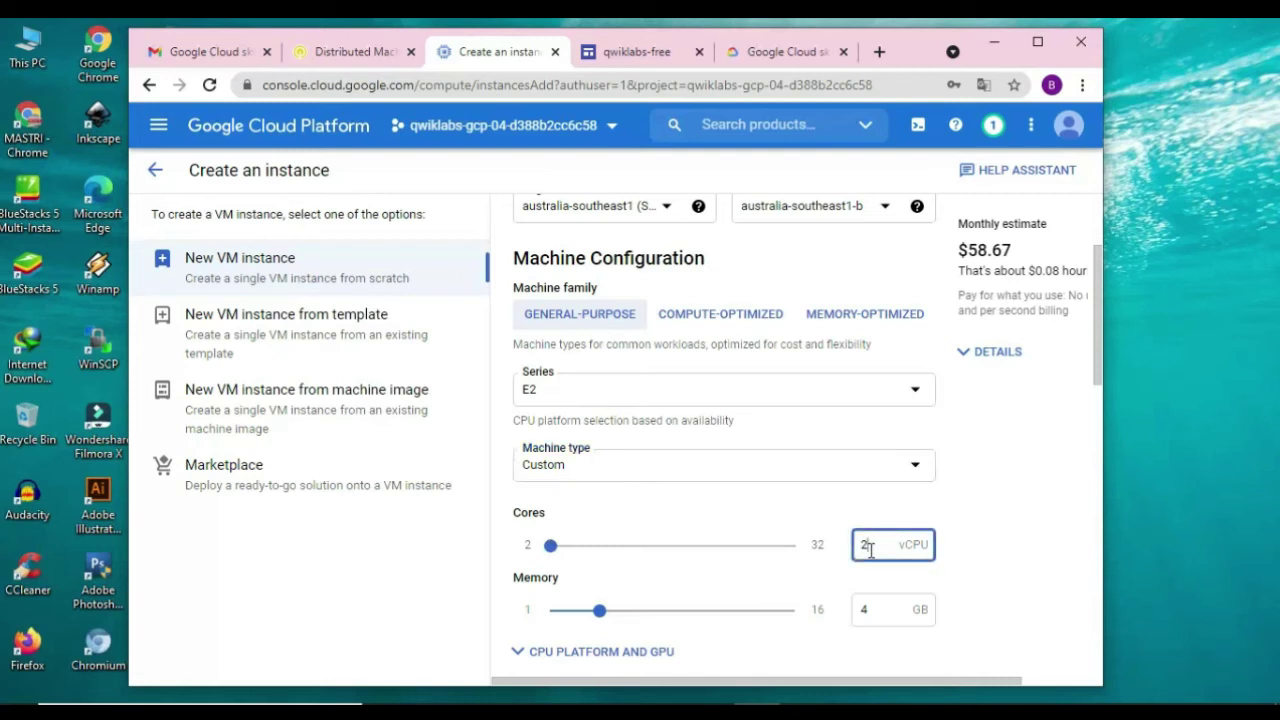
{"action": "key", "text": "BackSpace"}
{"action": "type", "text": "6"}
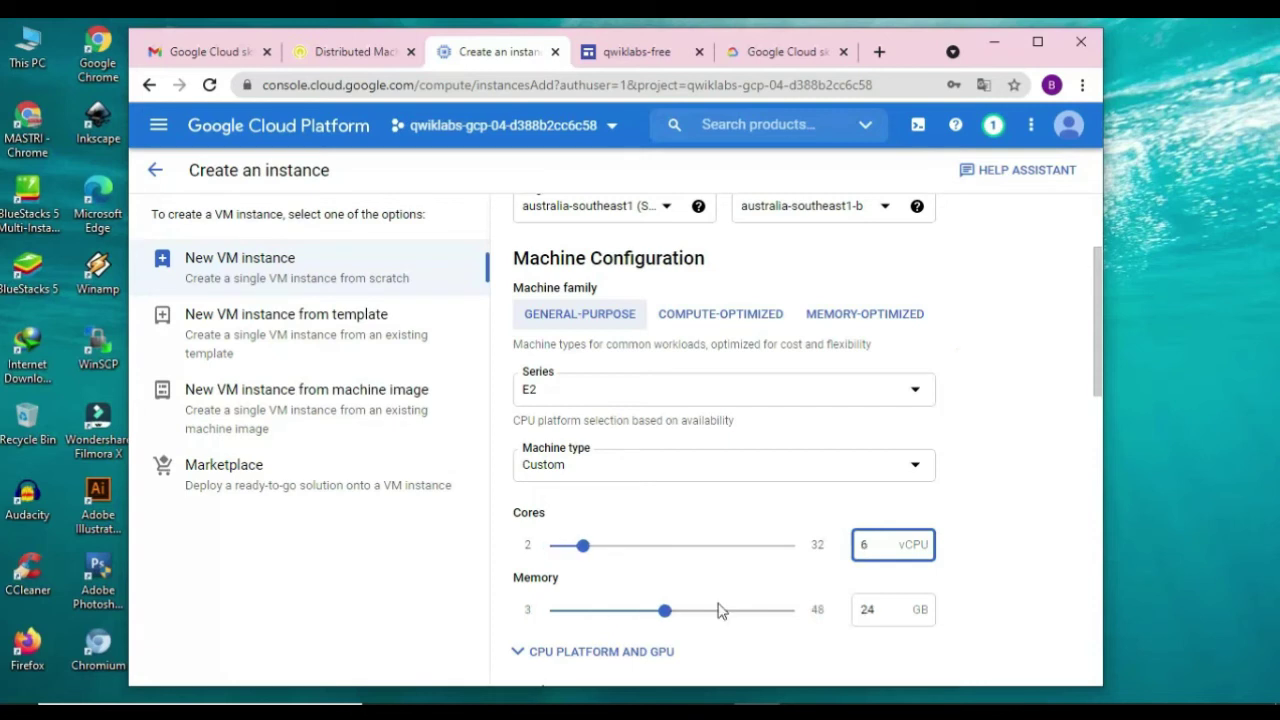
{"action": "left_click", "coordinate": [872, 609]}
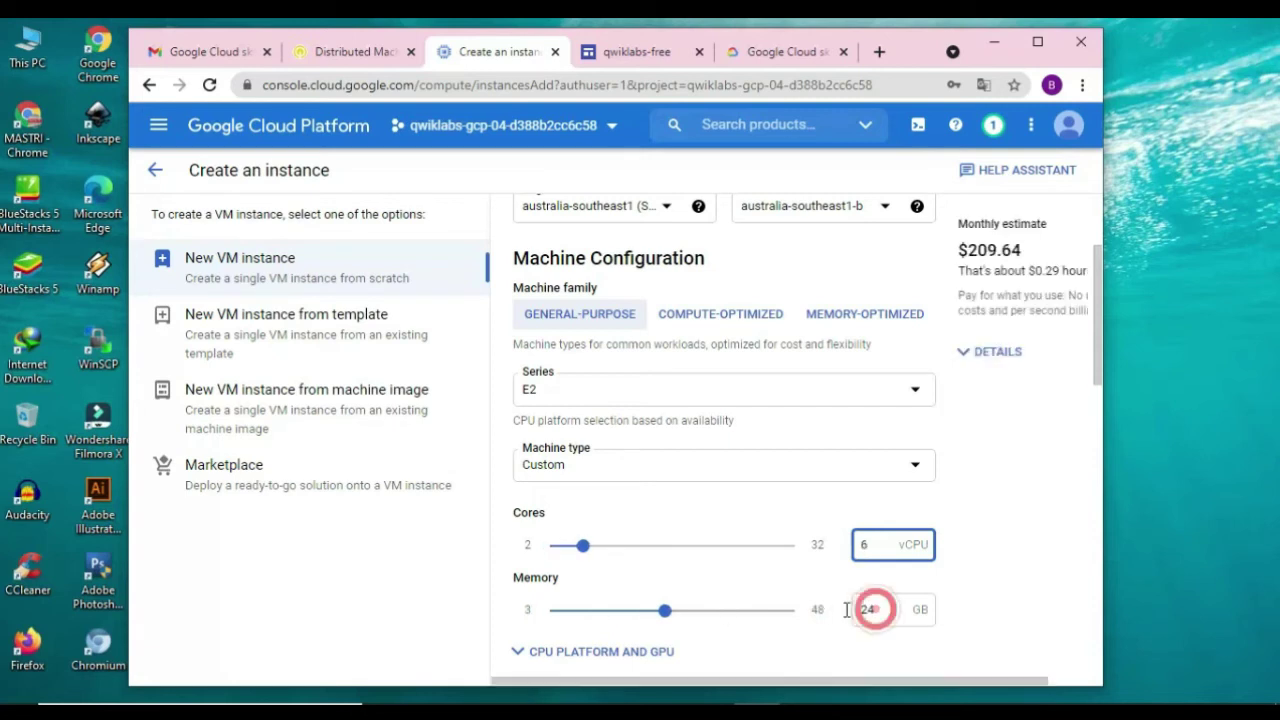
{"action": "double_click", "coordinate": [848, 610]}
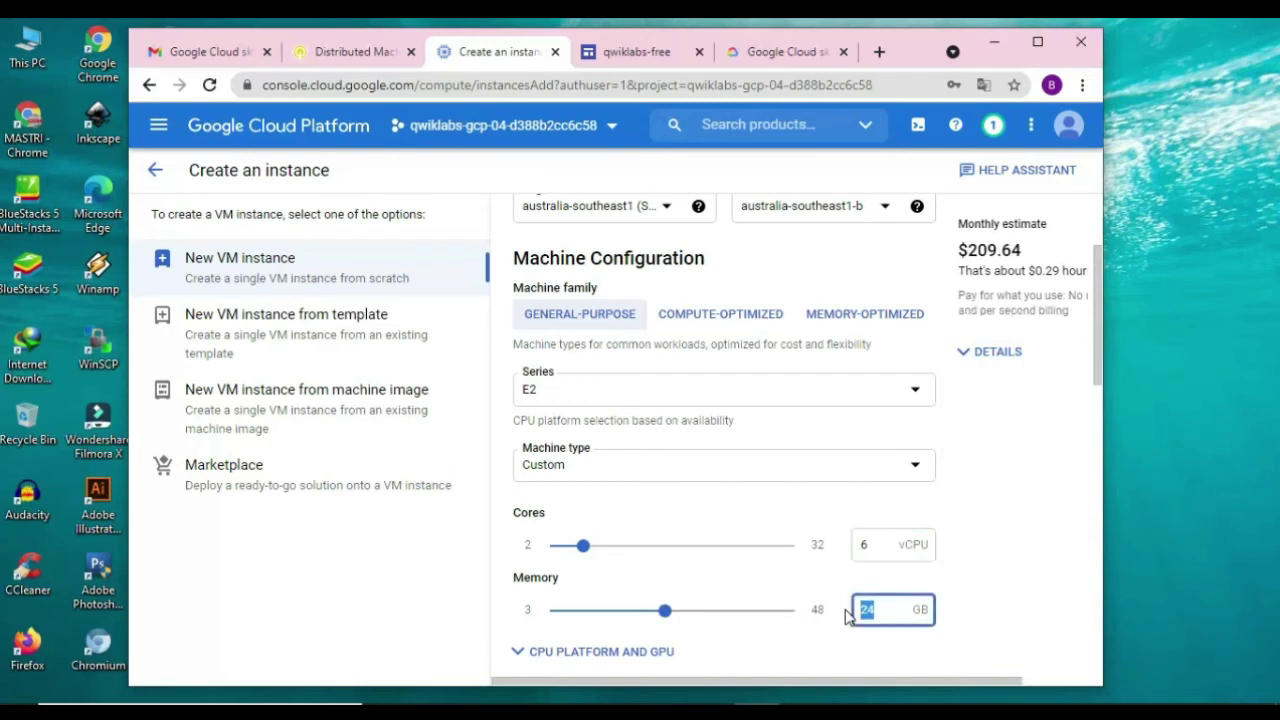
{"action": "type", "text": "12"}
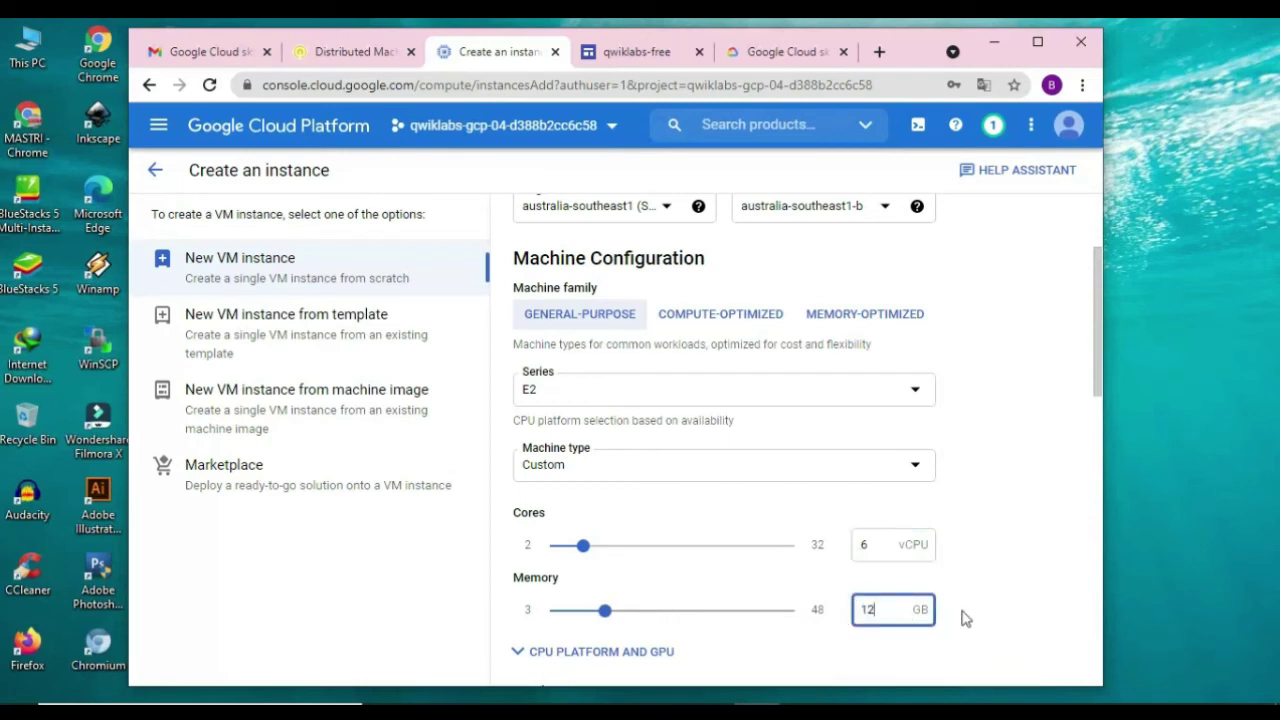
Leave the CPU platform on Automatic and scroll down to the Boot disk section.
{"action": "scroll", "coordinate": [965, 618], "scroll_direction": "down", "scroll_amount": 5}
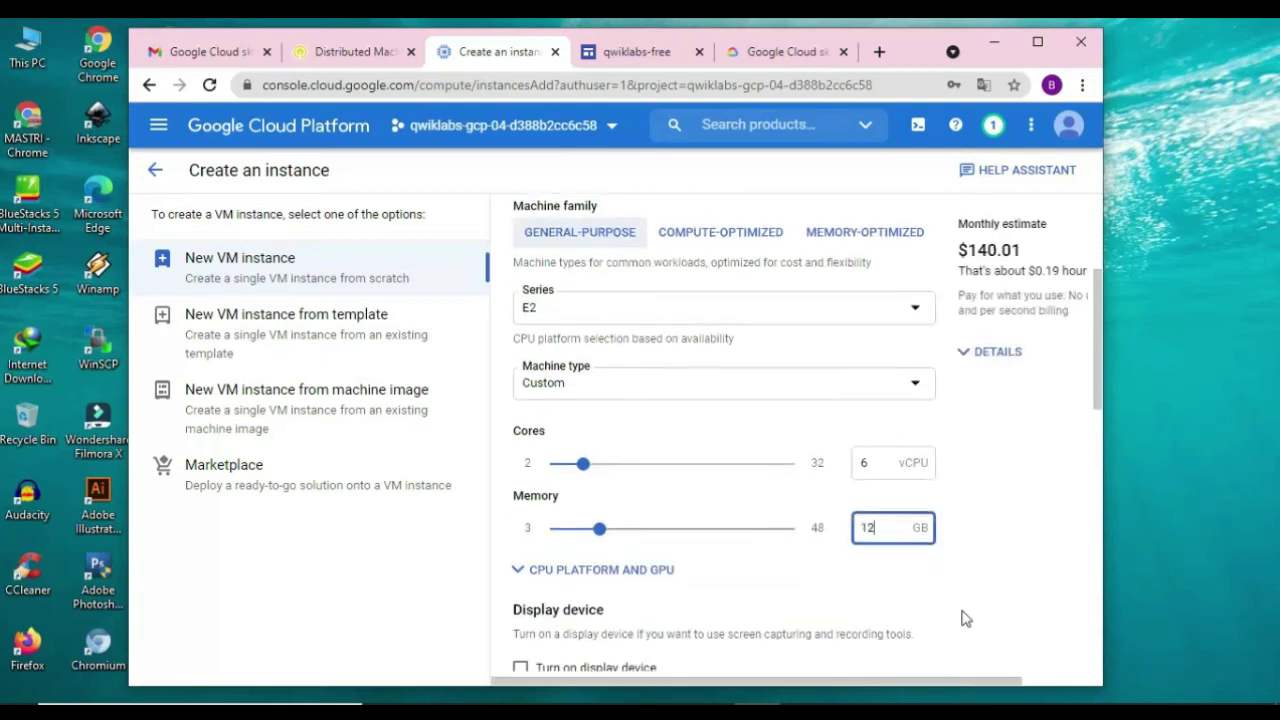
{"action": "scroll", "coordinate": [965, 618], "scroll_direction": "down", "scroll_amount": 1}
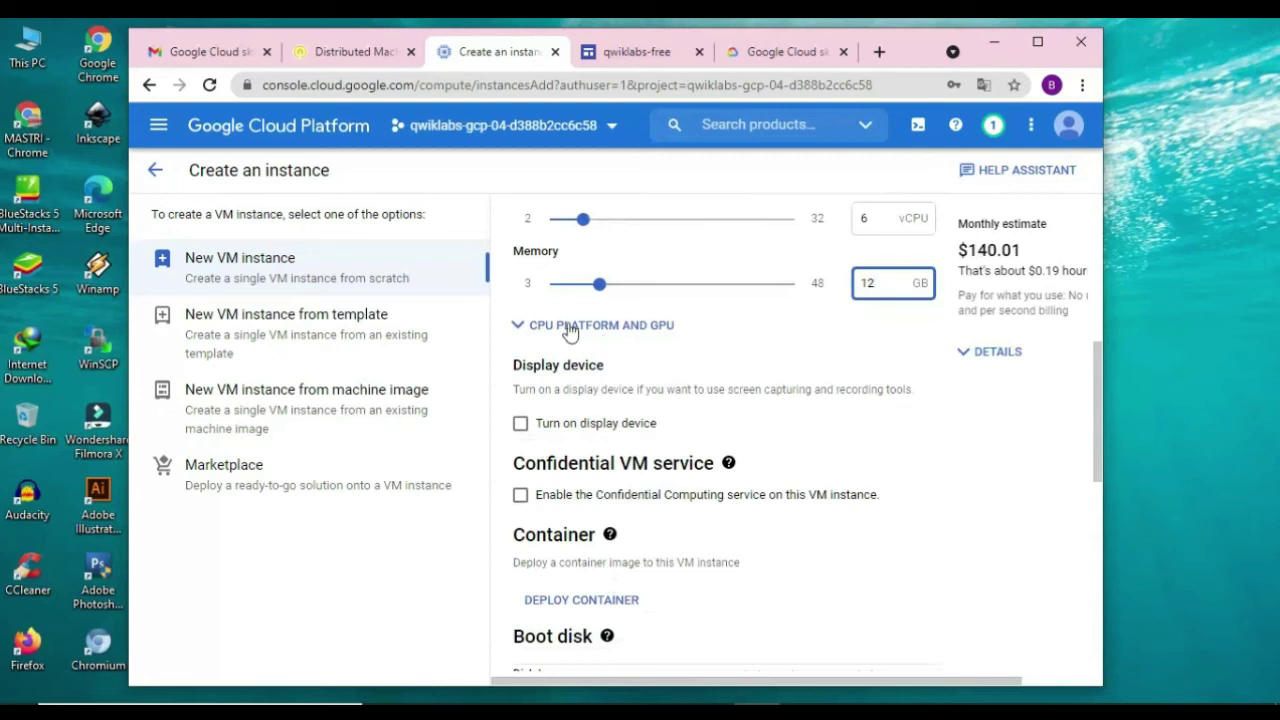
{"action": "left_click", "coordinate": [556, 325]}
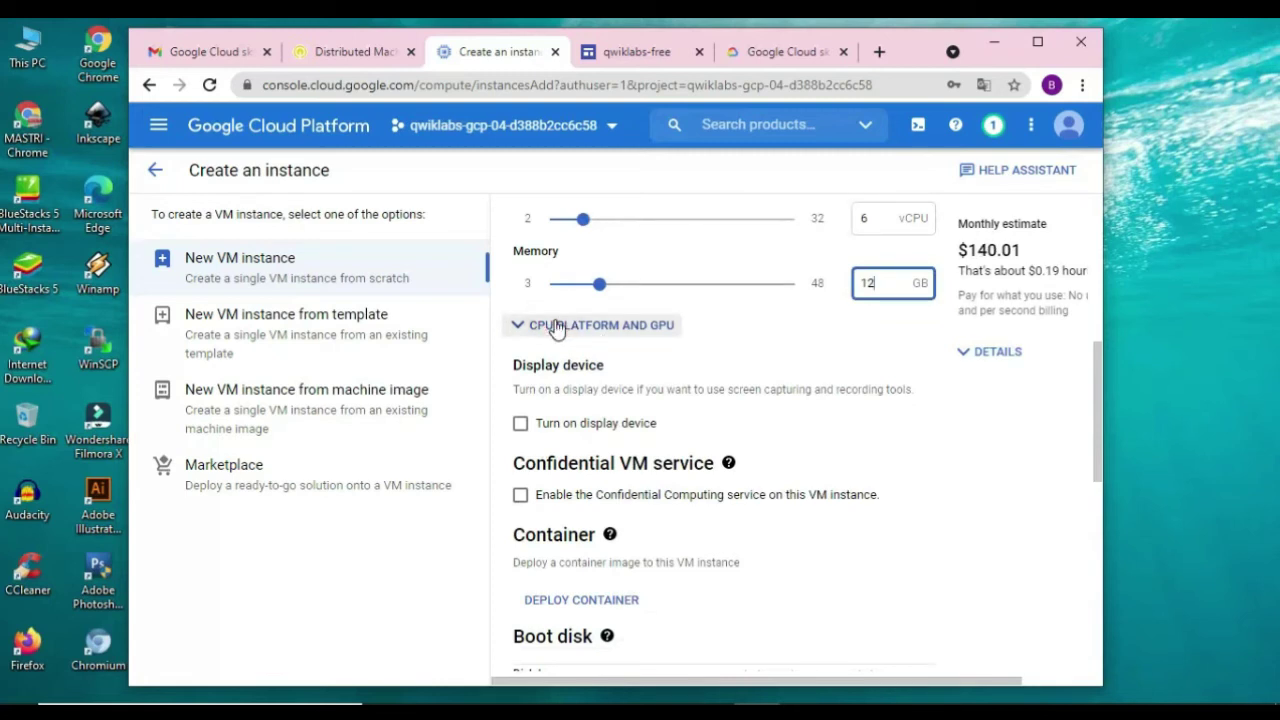
{"action": "left_click", "coordinate": [556, 327]}
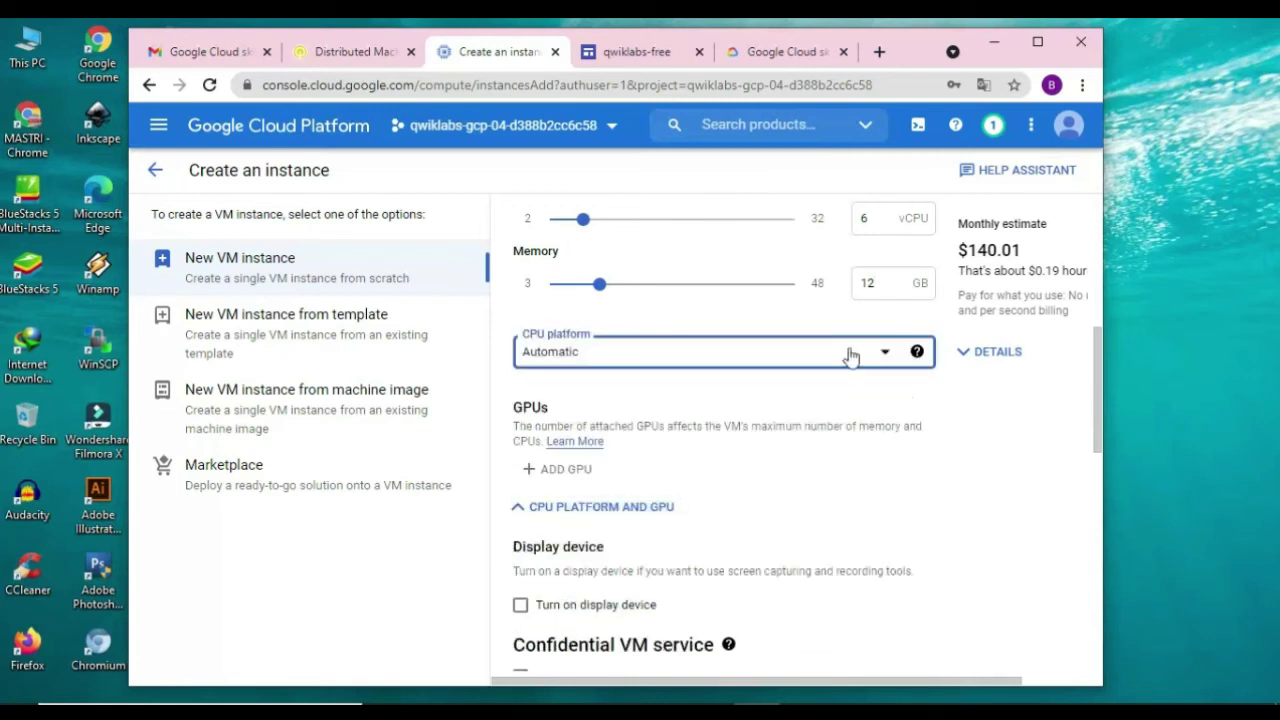
{"action": "left_click", "coordinate": [886, 358]}
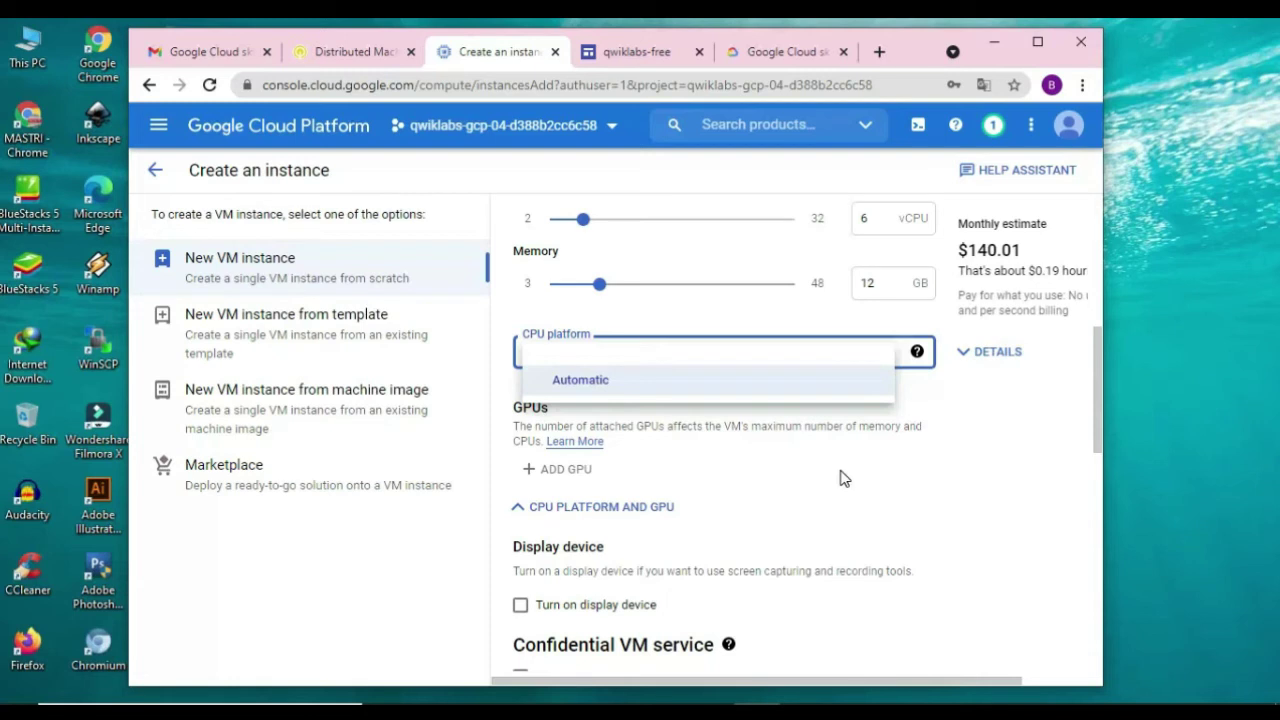
{"action": "left_click", "coordinate": [993, 467]}
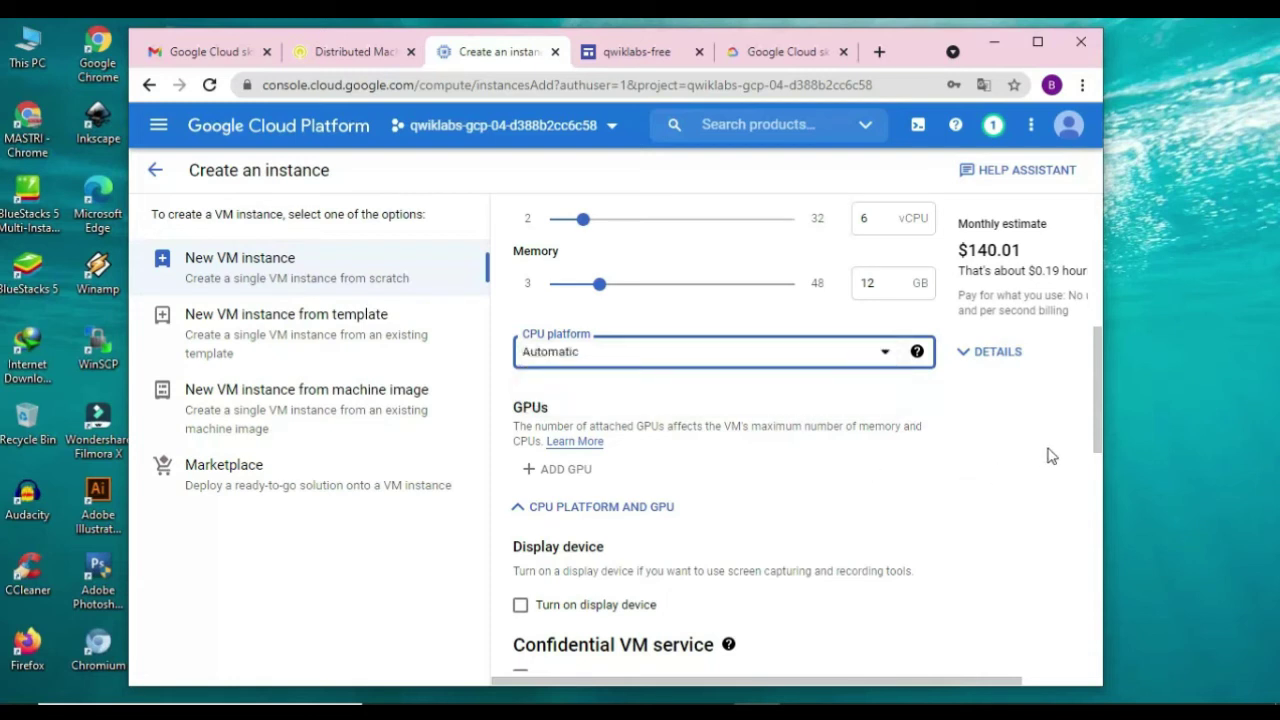
{"action": "scroll", "coordinate": [1052, 456], "scroll_direction": "down", "scroll_amount": 3}
{"action": "scroll", "coordinate": [1045, 456], "scroll_direction": "down", "scroll_amount": 2}
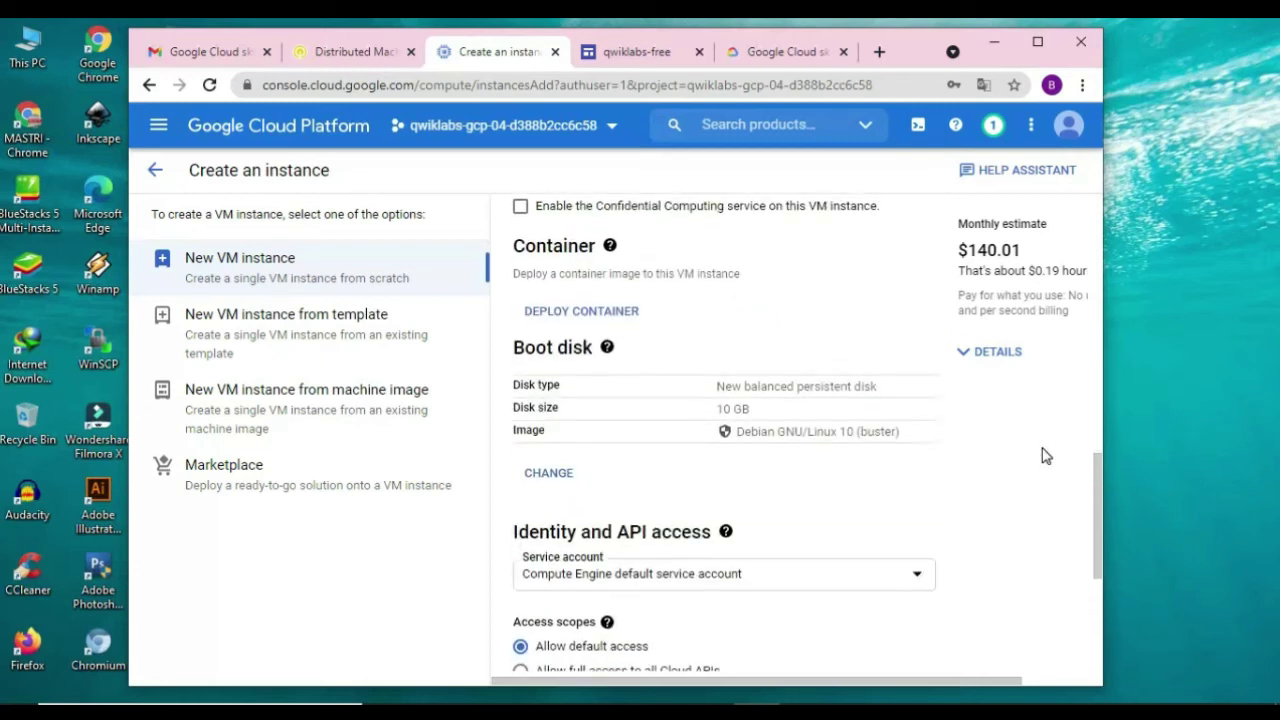
{"action": "scroll", "coordinate": [1045, 456], "scroll_direction": "down", "scroll_amount": 1}
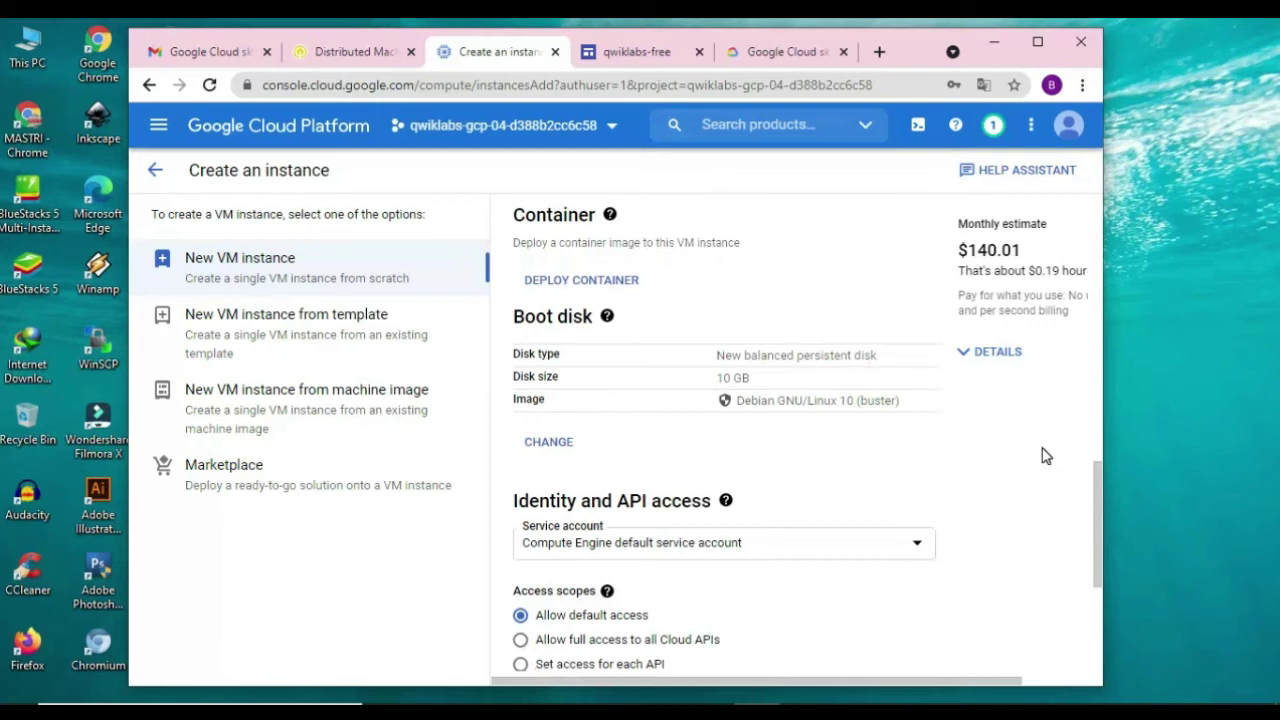
{"action": "scroll", "coordinate": [1045, 456], "scroll_direction": "down", "scroll_amount": 1}
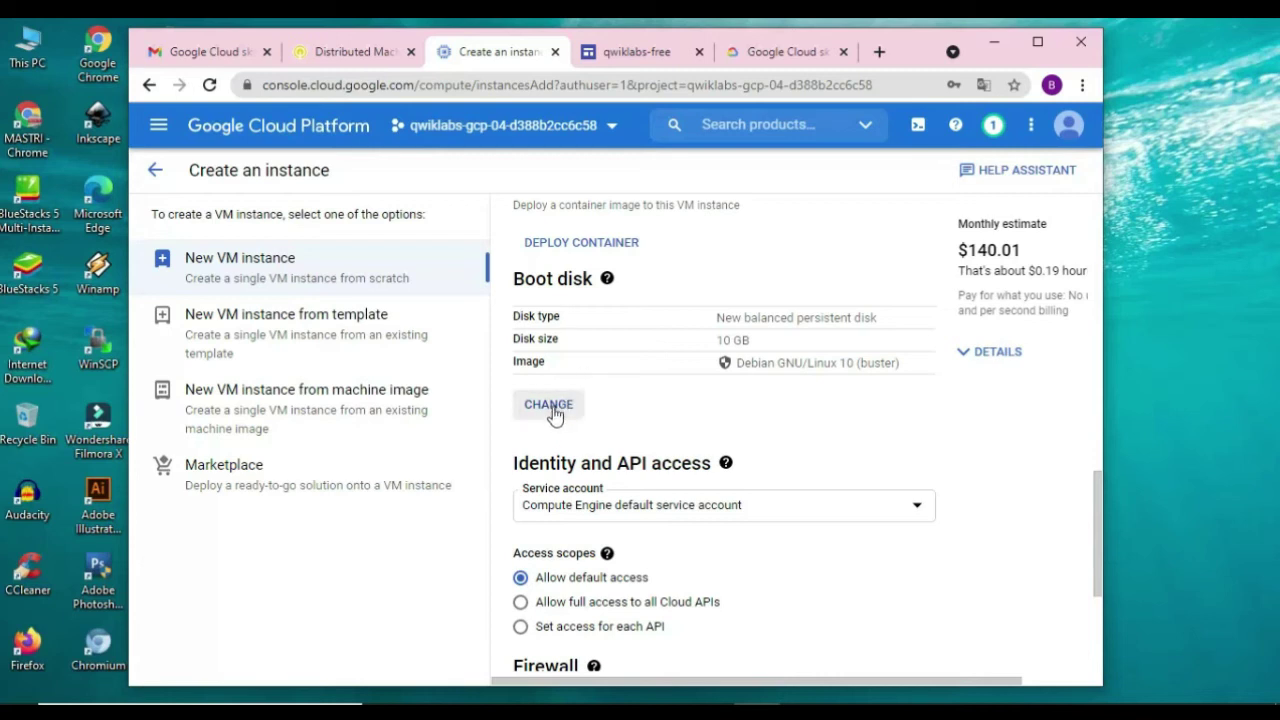
Choose Windows Server 2019 Datacenter as the boot disk image.
{"action": "left_click", "coordinate": [557, 410]}
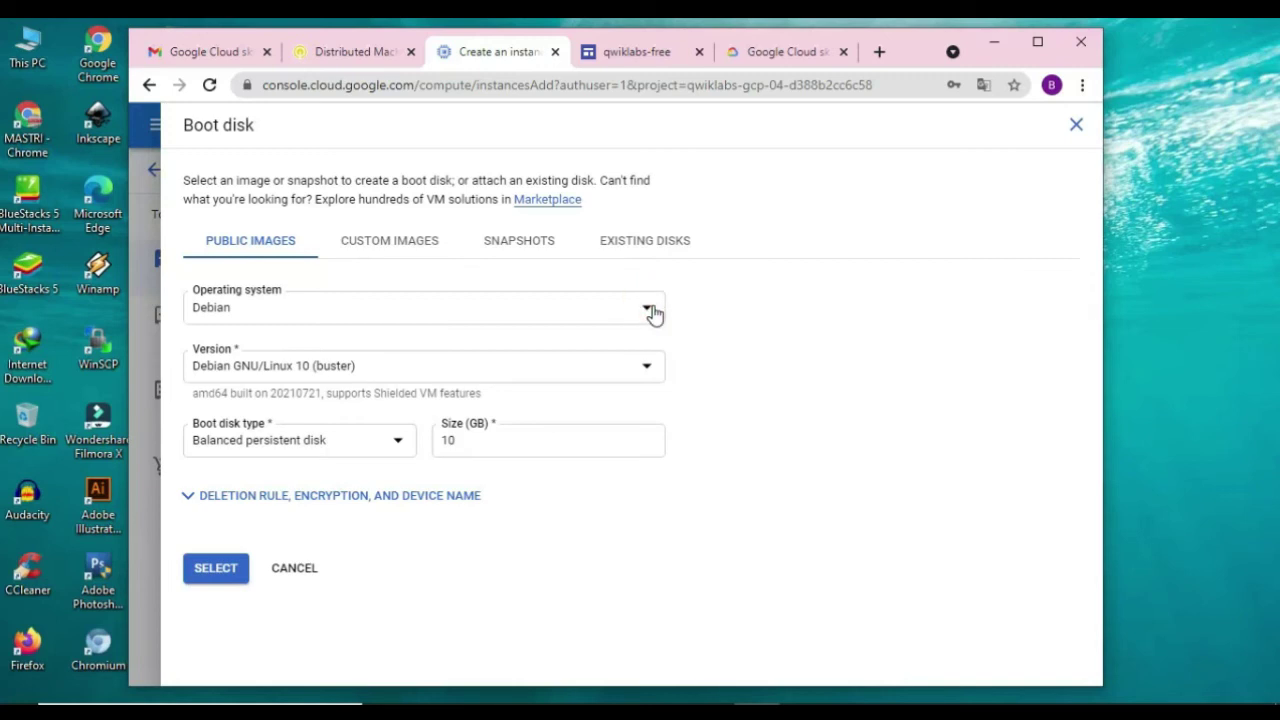
{"action": "left_click", "coordinate": [648, 311]}
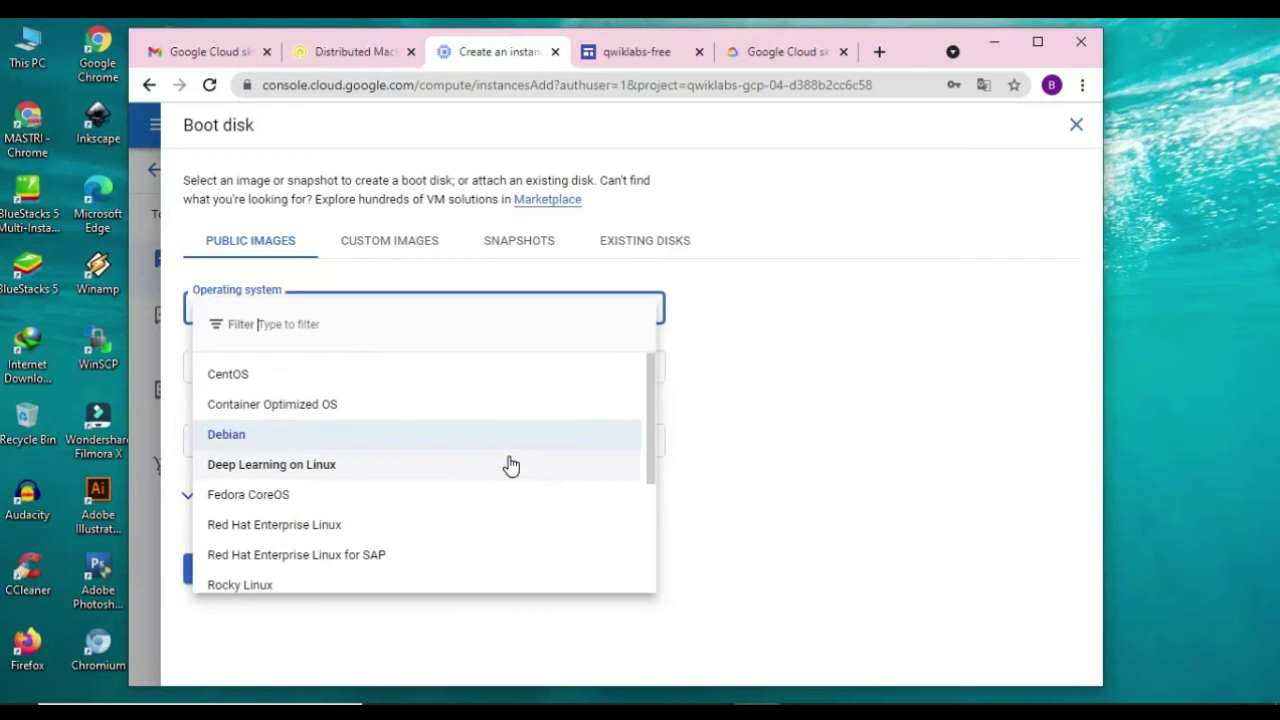
{"action": "scroll", "coordinate": [514, 534], "scroll_direction": "down", "scroll_amount": 3}
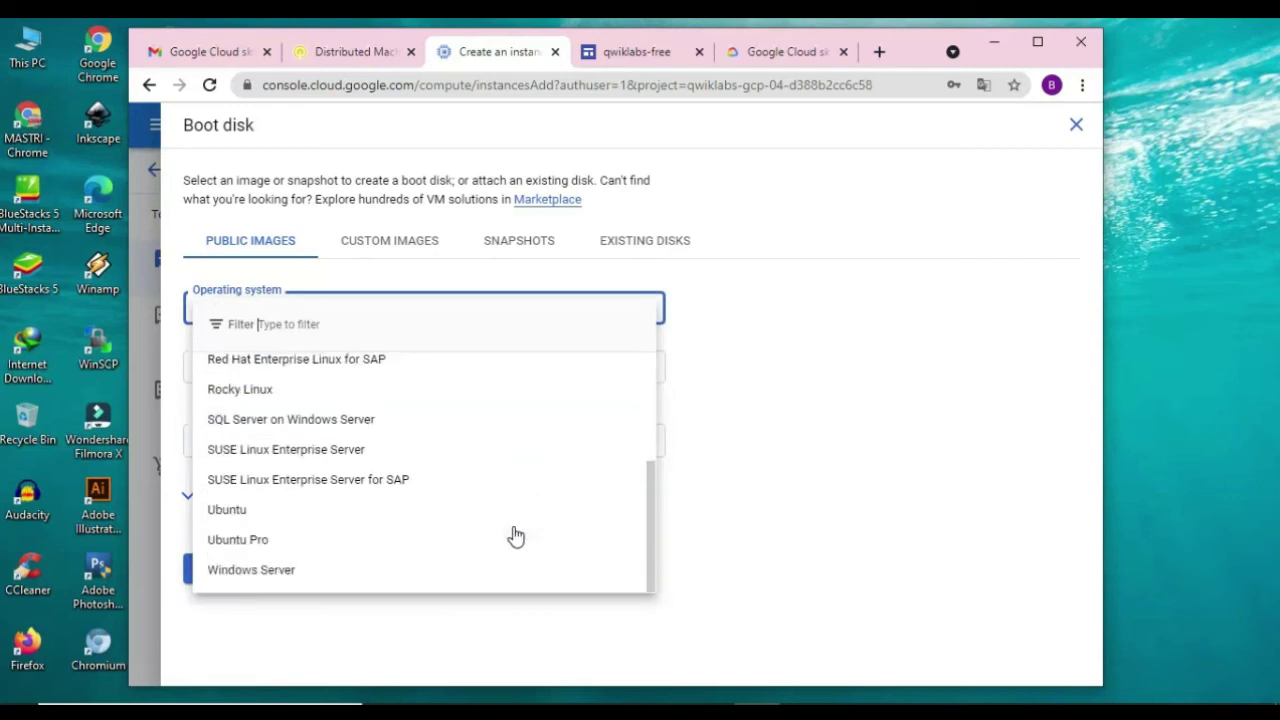
{"action": "left_click", "coordinate": [305, 580]}
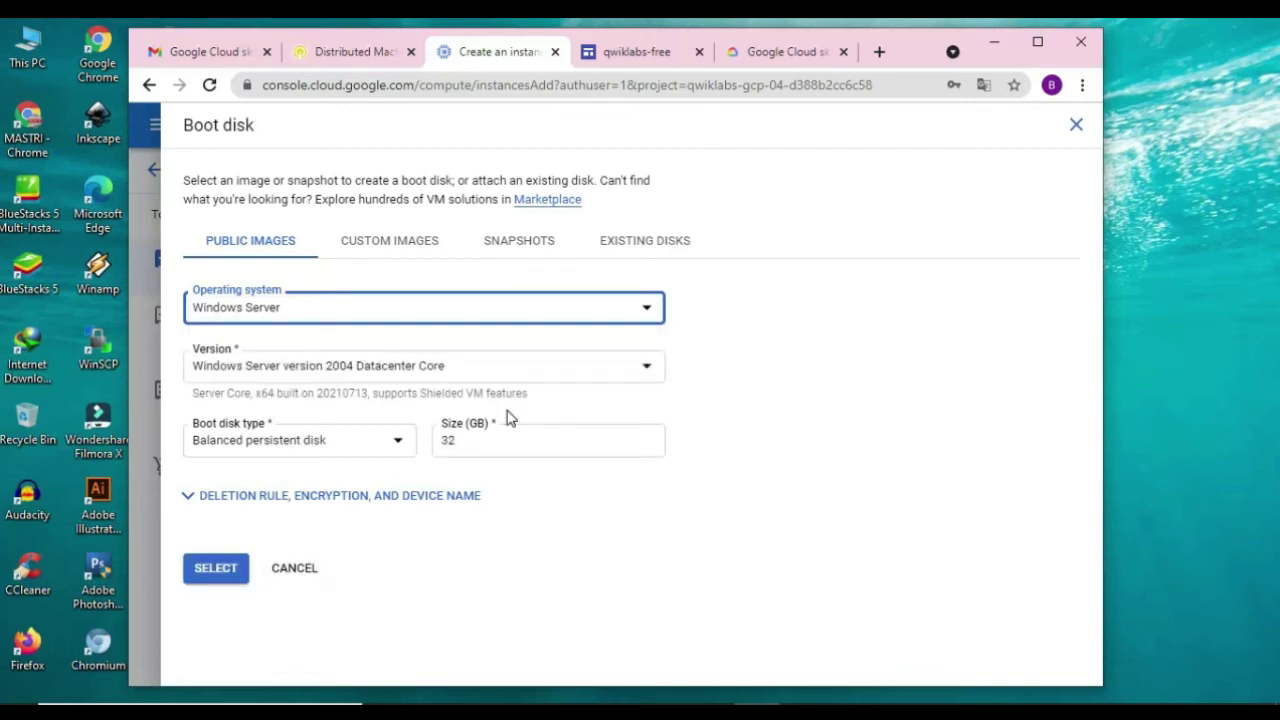
{"action": "left_click", "coordinate": [647, 370]}
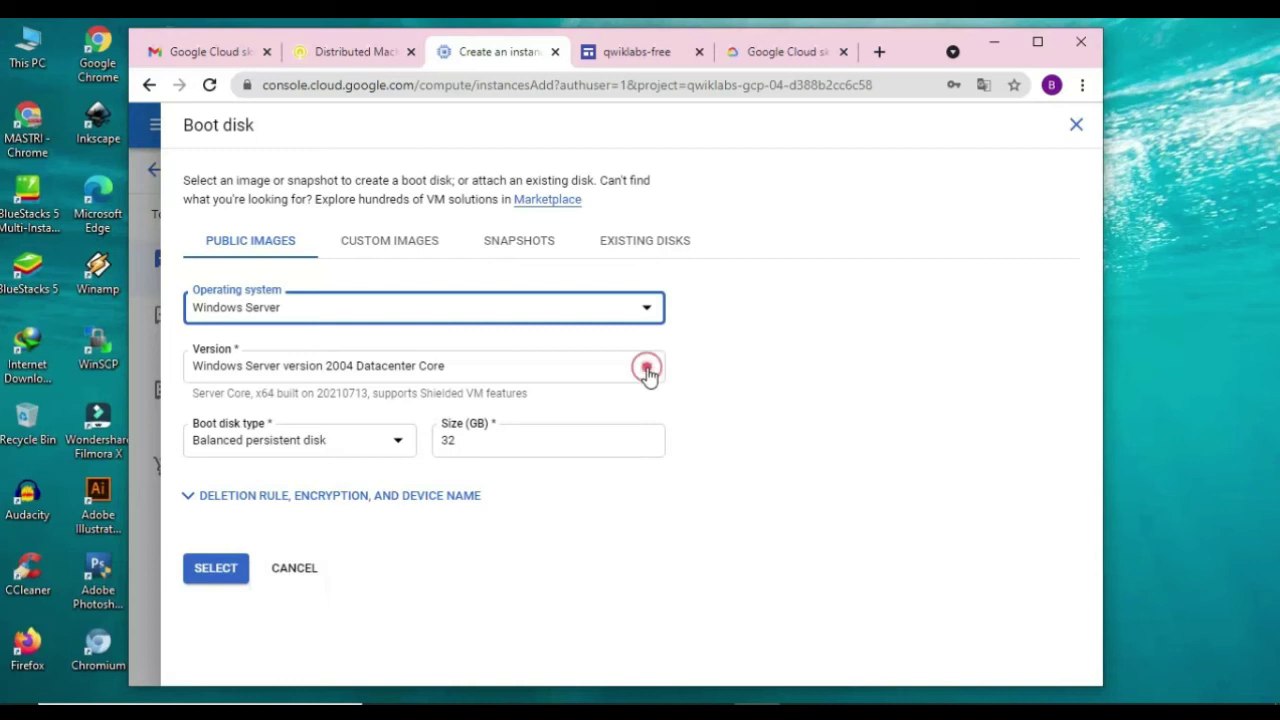
{"action": "left_click", "coordinate": [648, 369]}
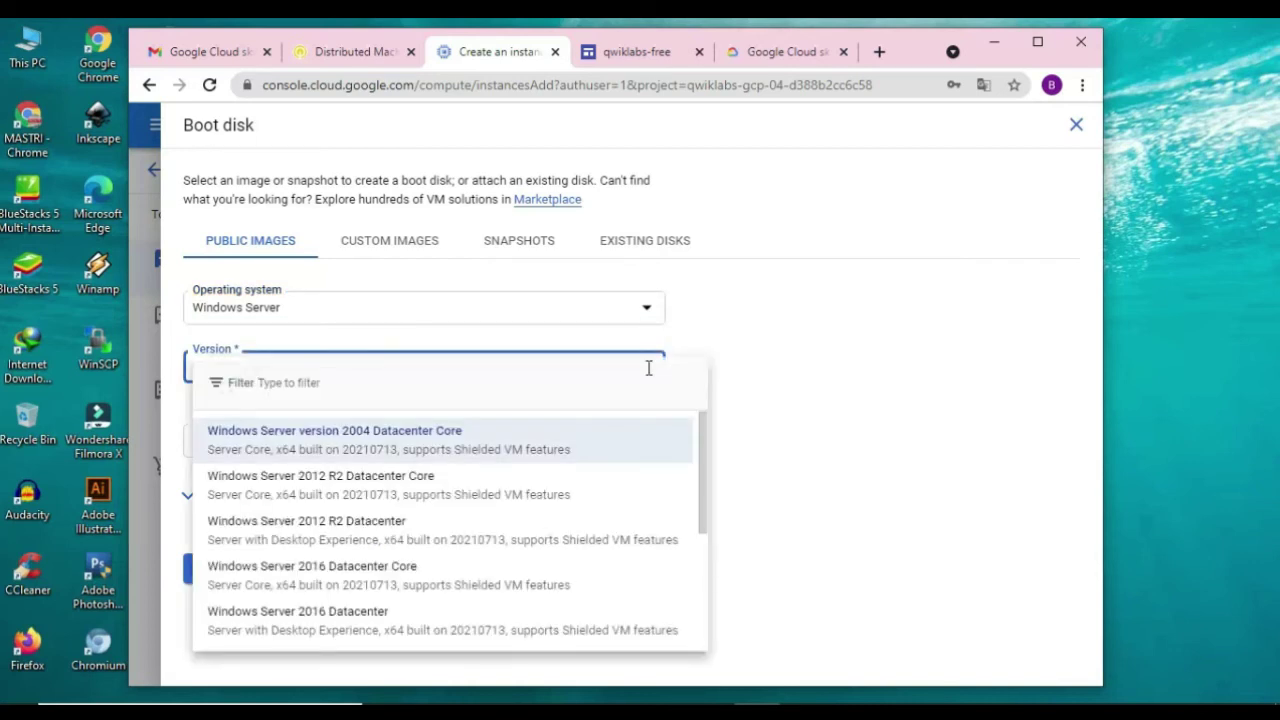
{"action": "scroll", "coordinate": [421, 512], "scroll_direction": "down", "scroll_amount": 2}
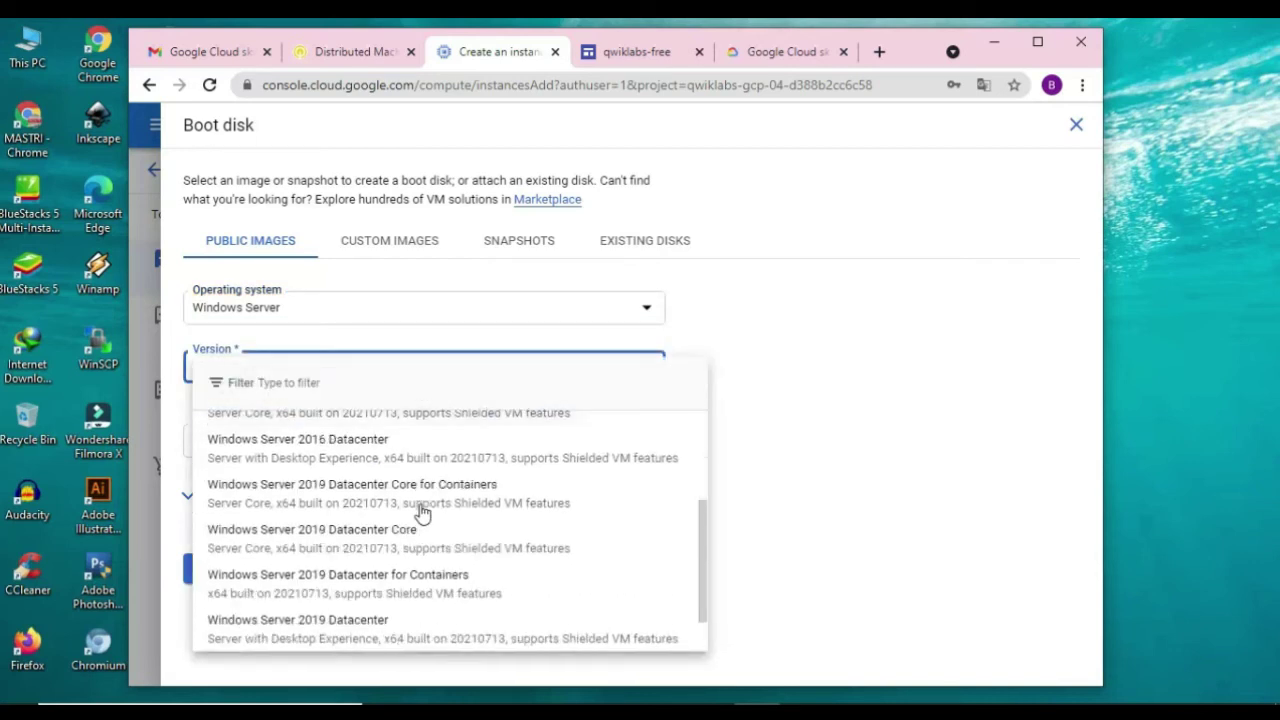
{"action": "scroll", "coordinate": [421, 512], "scroll_direction": "down", "scroll_amount": 1}
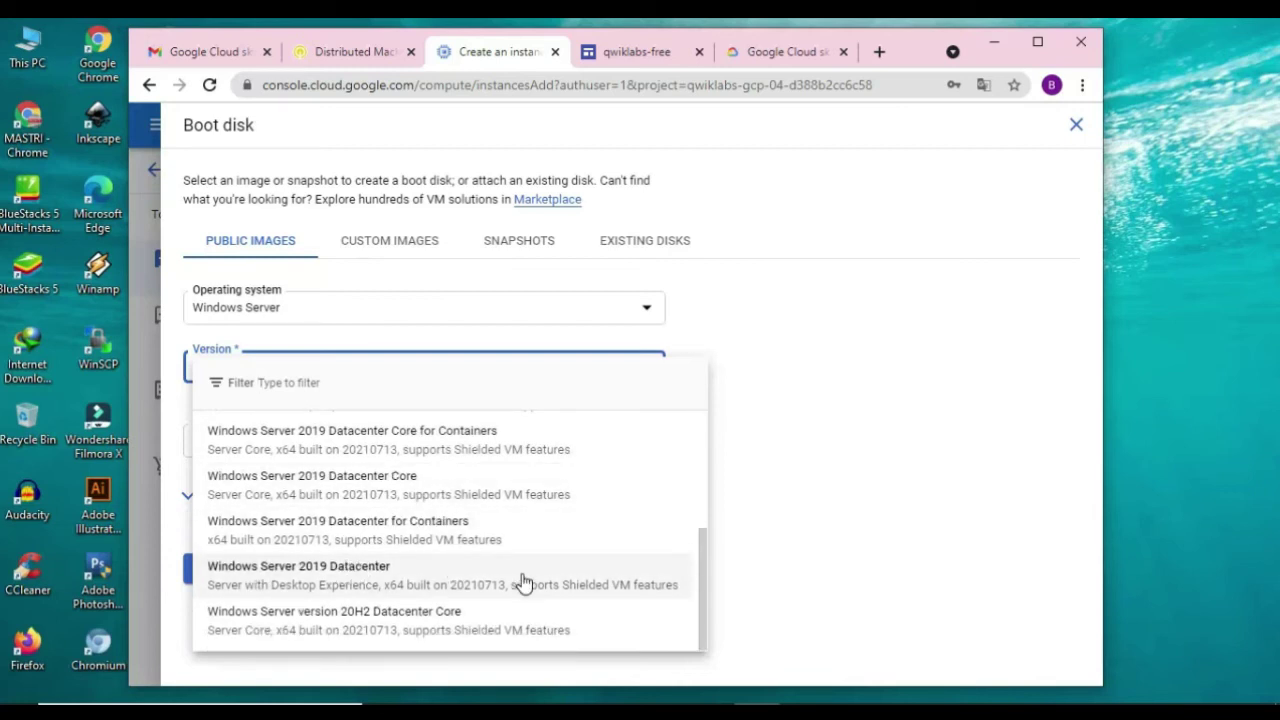
{"action": "scroll", "coordinate": [523, 583], "scroll_direction": "up", "scroll_amount": 1}
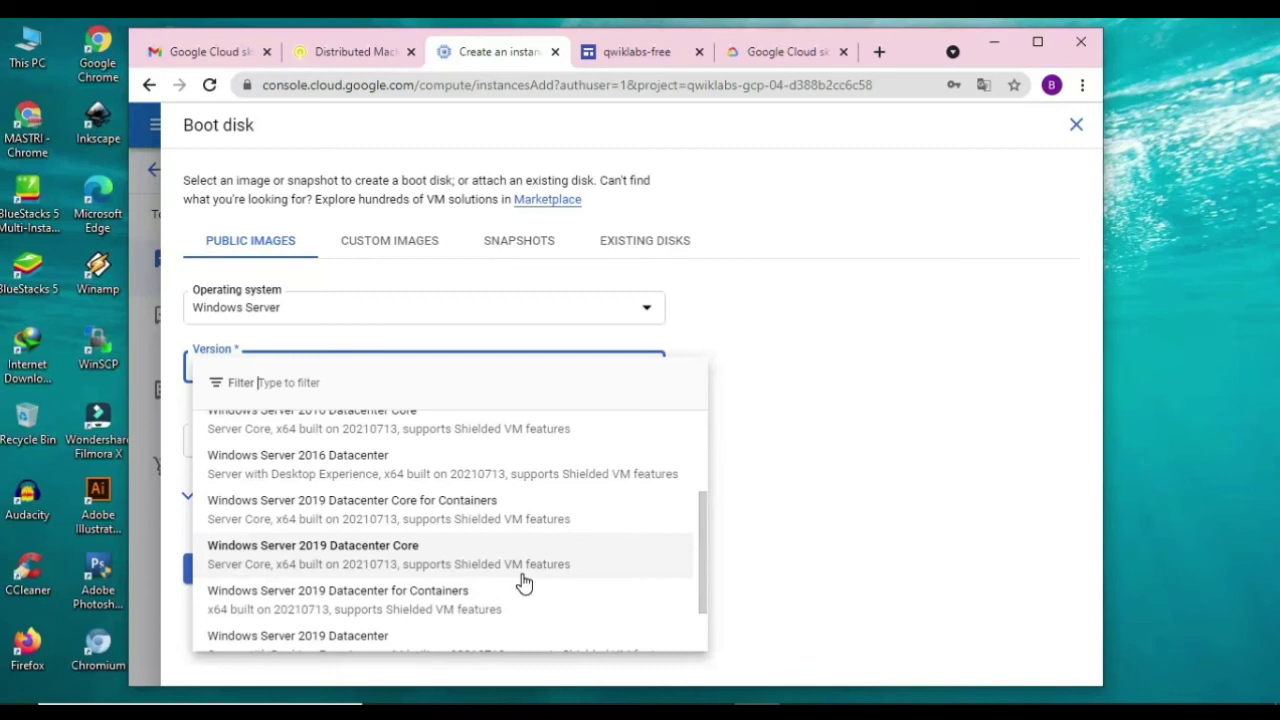
{"action": "scroll", "coordinate": [523, 583], "scroll_direction": "down", "scroll_amount": 1}
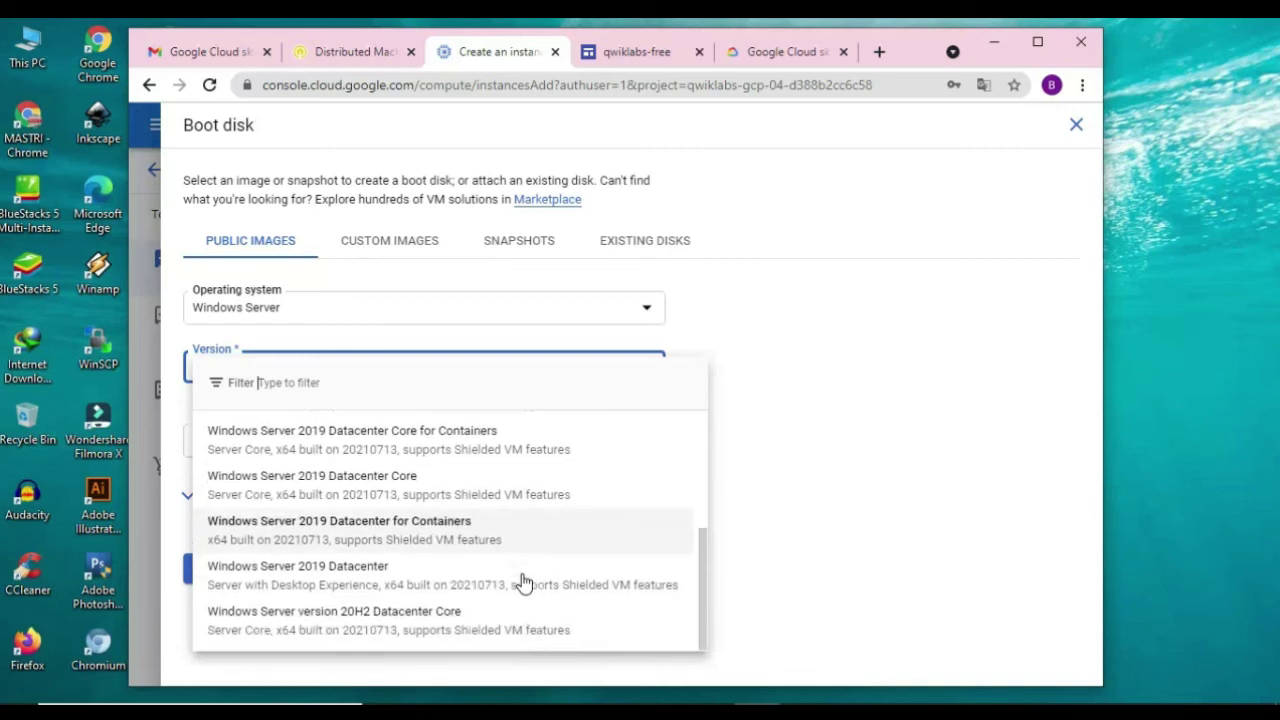
{"action": "left_click", "coordinate": [342, 578]}
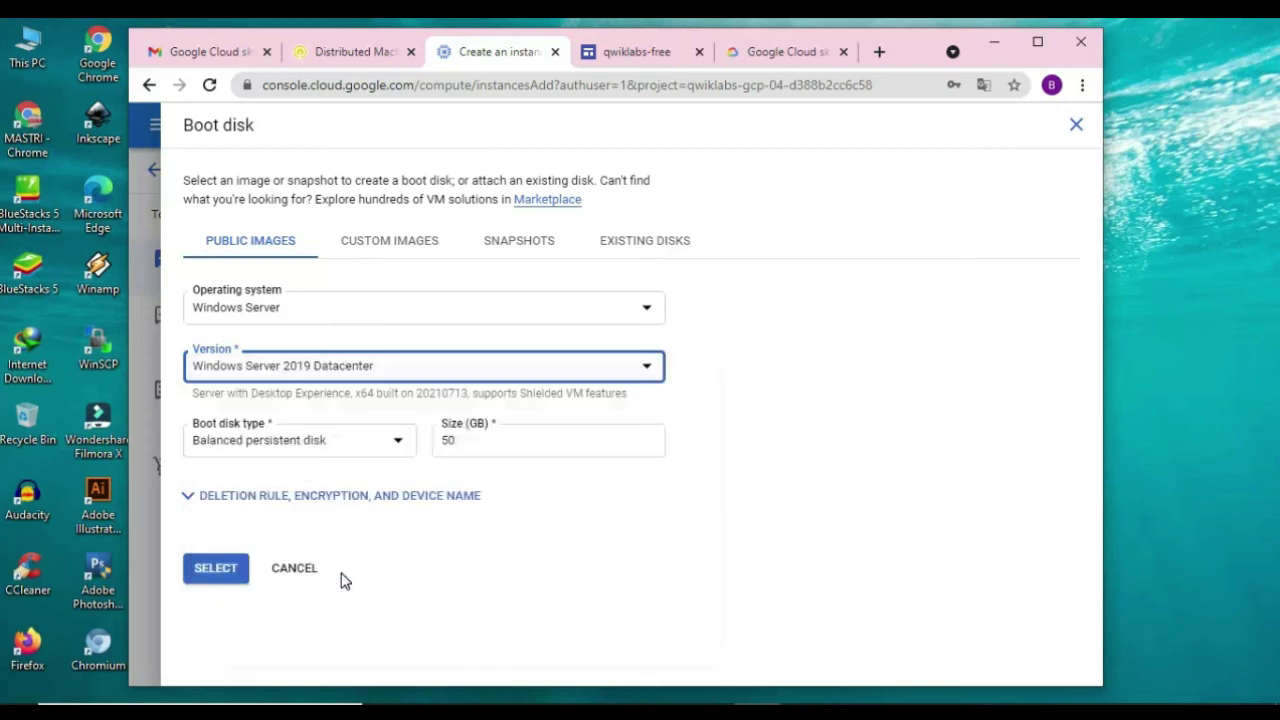
Set the boot disk type to SSD persistent disk and apply the boot disk choice.
{"action": "left_click", "coordinate": [398, 445]}
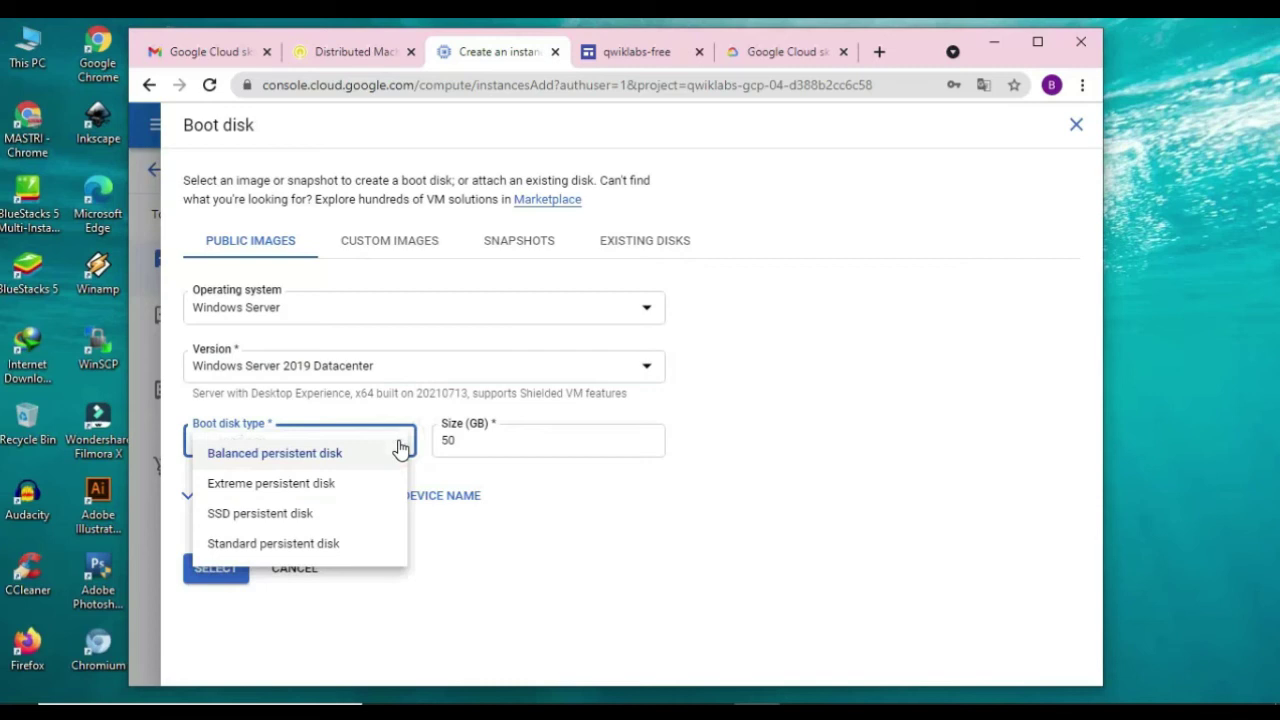
{"action": "left_click", "coordinate": [354, 518]}
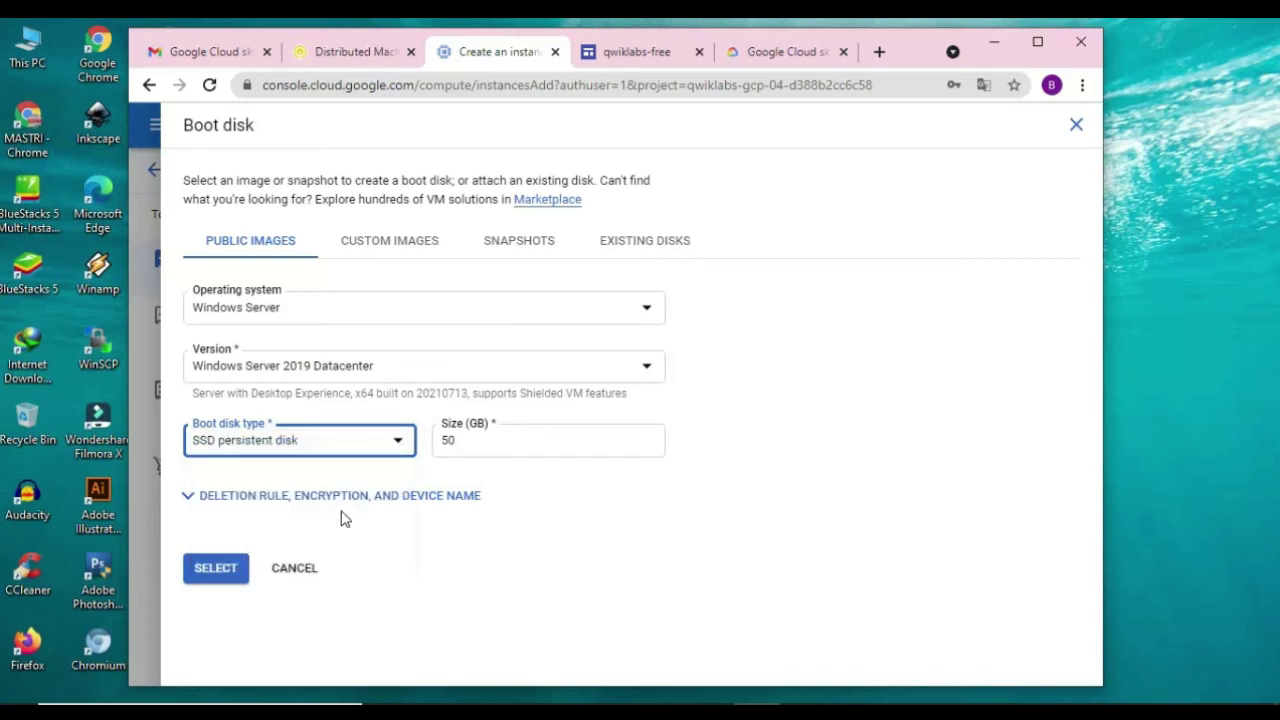
{"action": "left_click", "coordinate": [215, 575]}
{"action": "left_click", "coordinate": [215, 575]}
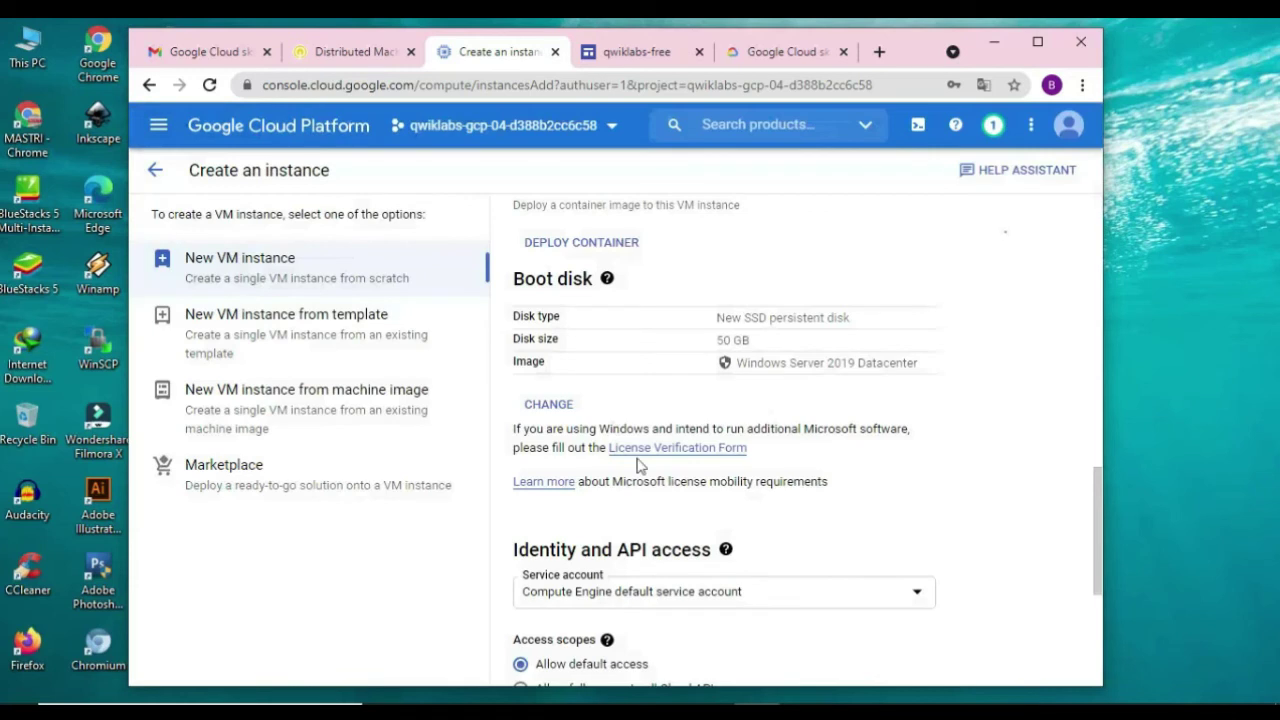
Allow HTTP and HTTPS traffic in the Firewall section and create the instance.
{"action": "scroll", "coordinate": [800, 408], "scroll_direction": "down", "scroll_amount": 1}
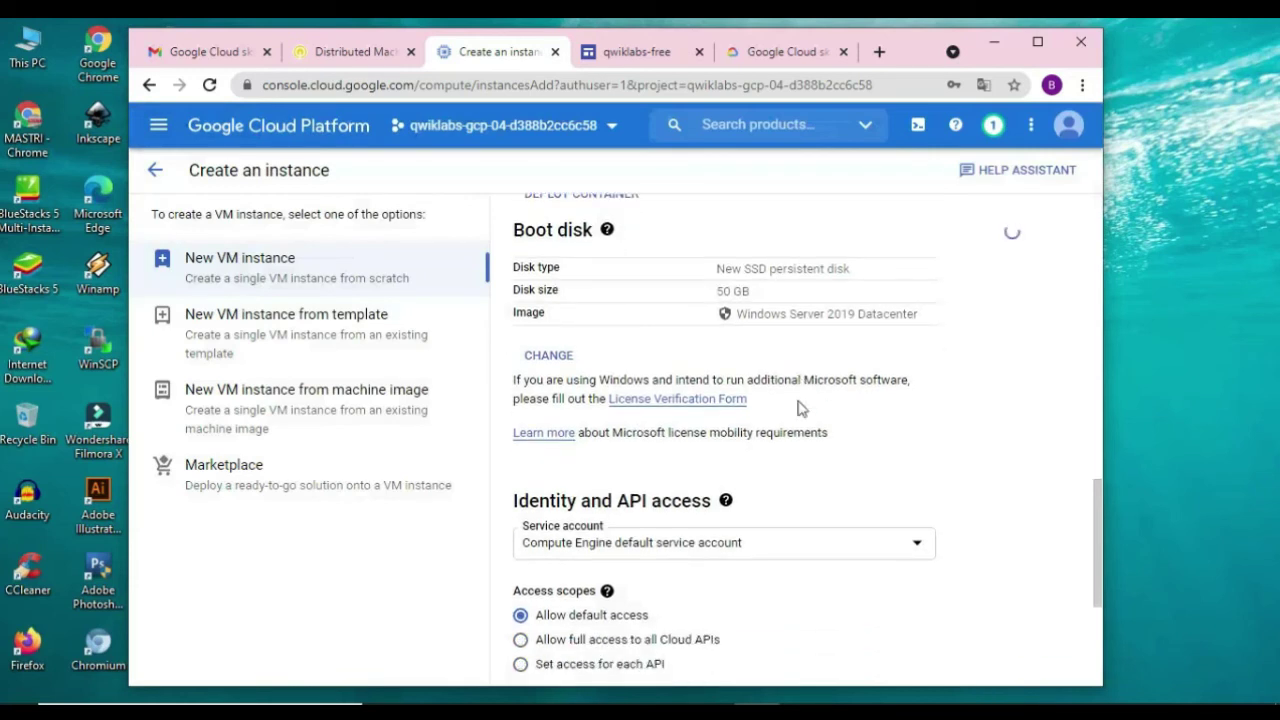
{"action": "scroll", "coordinate": [800, 408], "scroll_direction": "down", "scroll_amount": 3}
{"action": "left_click", "coordinate": [520, 466]}
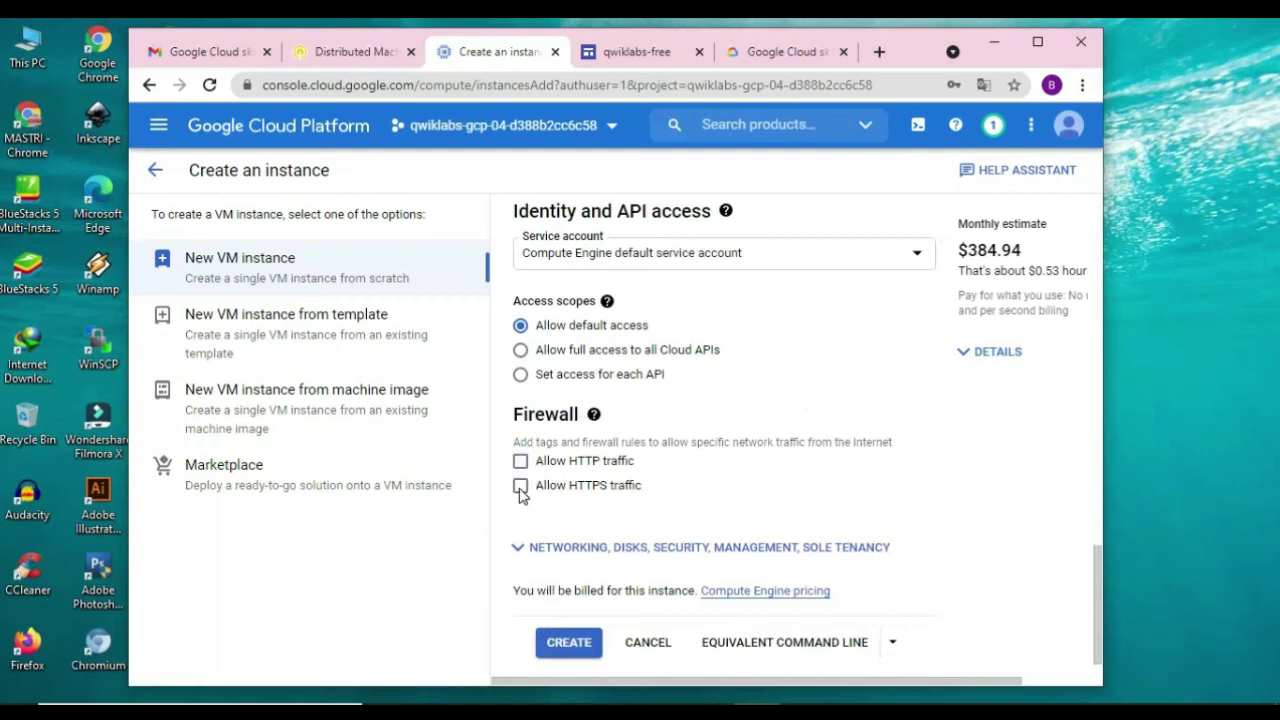
{"action": "left_click", "coordinate": [520, 490]}
{"action": "scroll", "coordinate": [762, 505], "scroll_direction": "down", "scroll_amount": 1}
{"action": "left_click", "coordinate": [561, 630]}
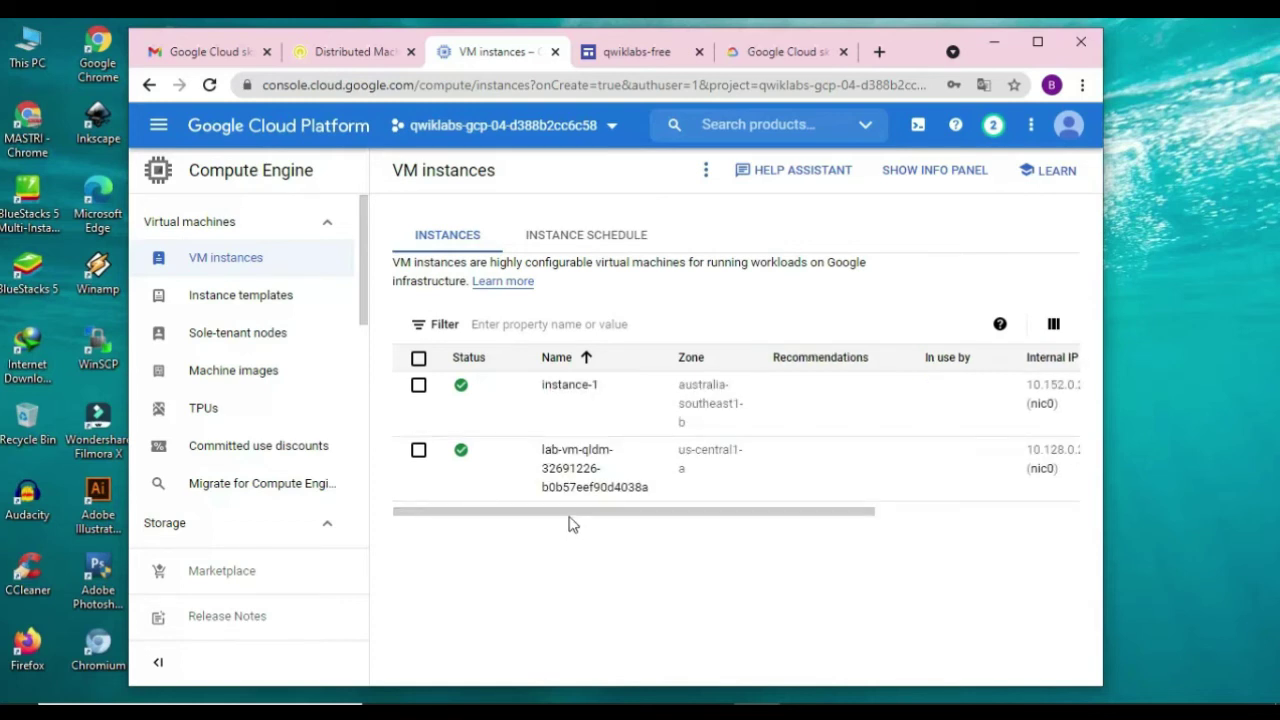
Download instance-1's RDP file, saved as instance-1 (5).rdp, from its RDP menu.
{"action": "left_click_drag", "start_coordinate": [573, 518], "coordinate": [880, 514]}
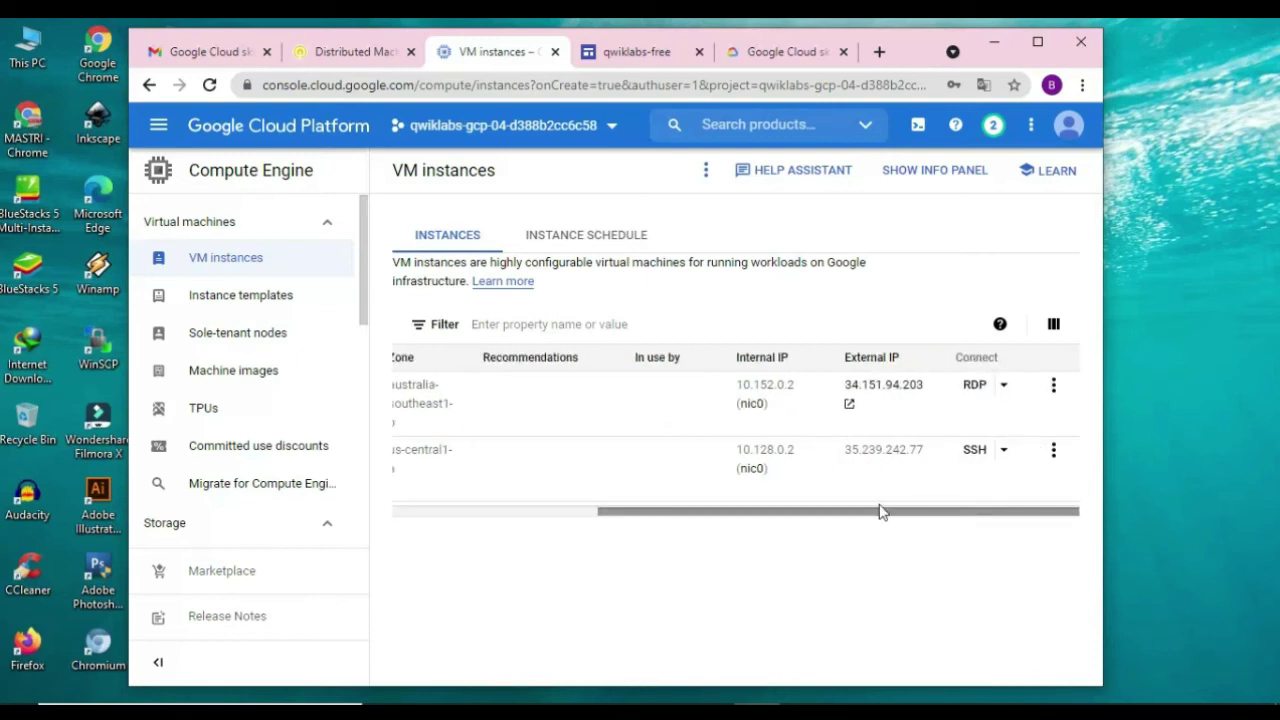
{"action": "left_click", "coordinate": [1004, 390]}
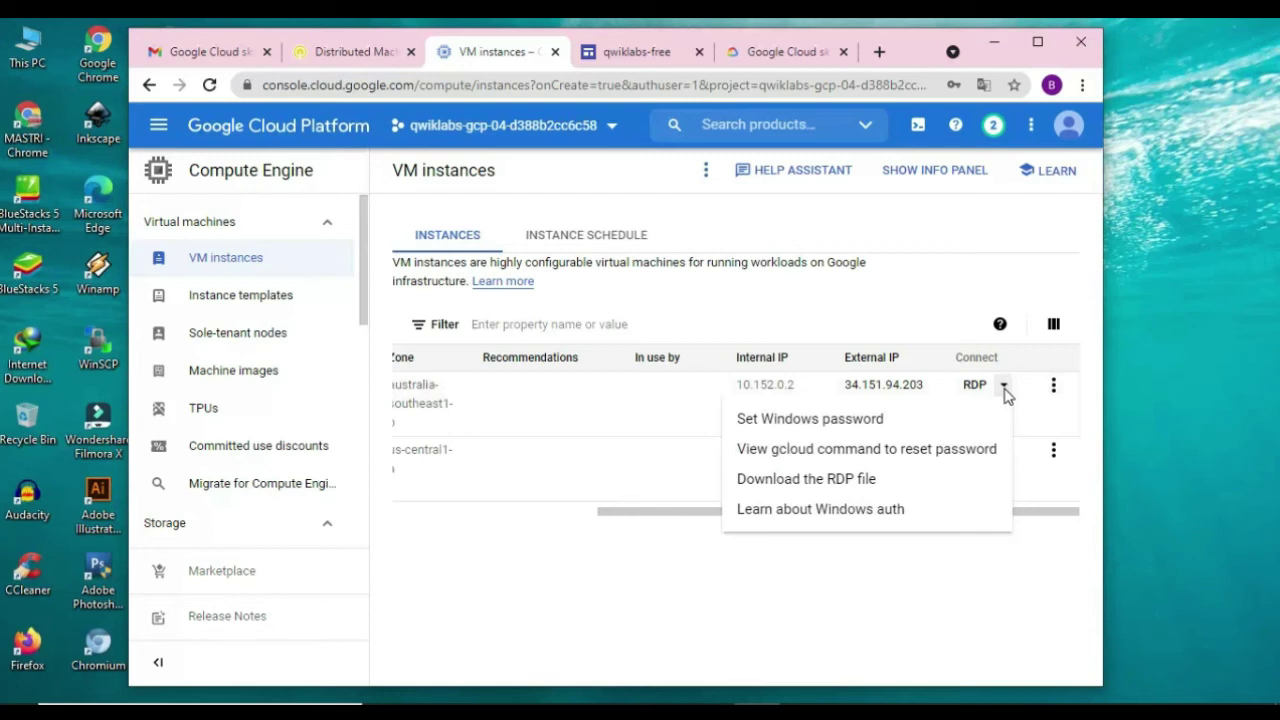
{"action": "left_click", "coordinate": [838, 484]}
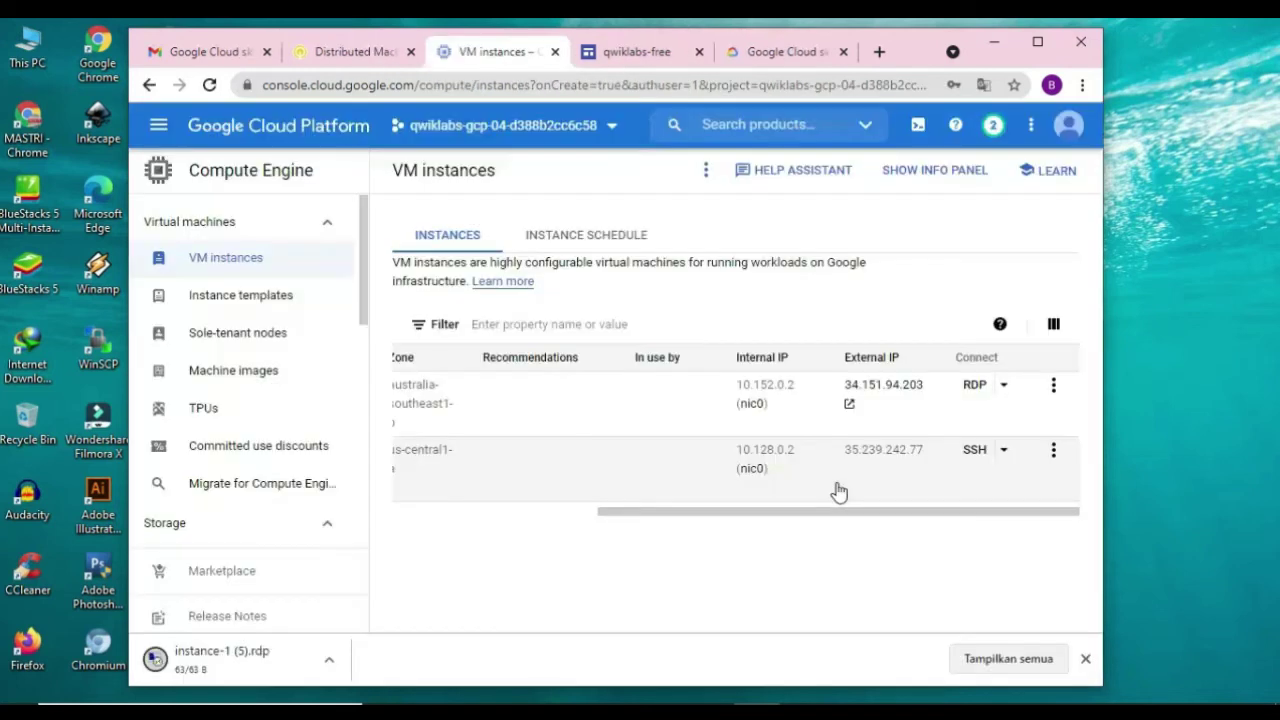
{"action": "left_click", "coordinate": [1003, 390]}
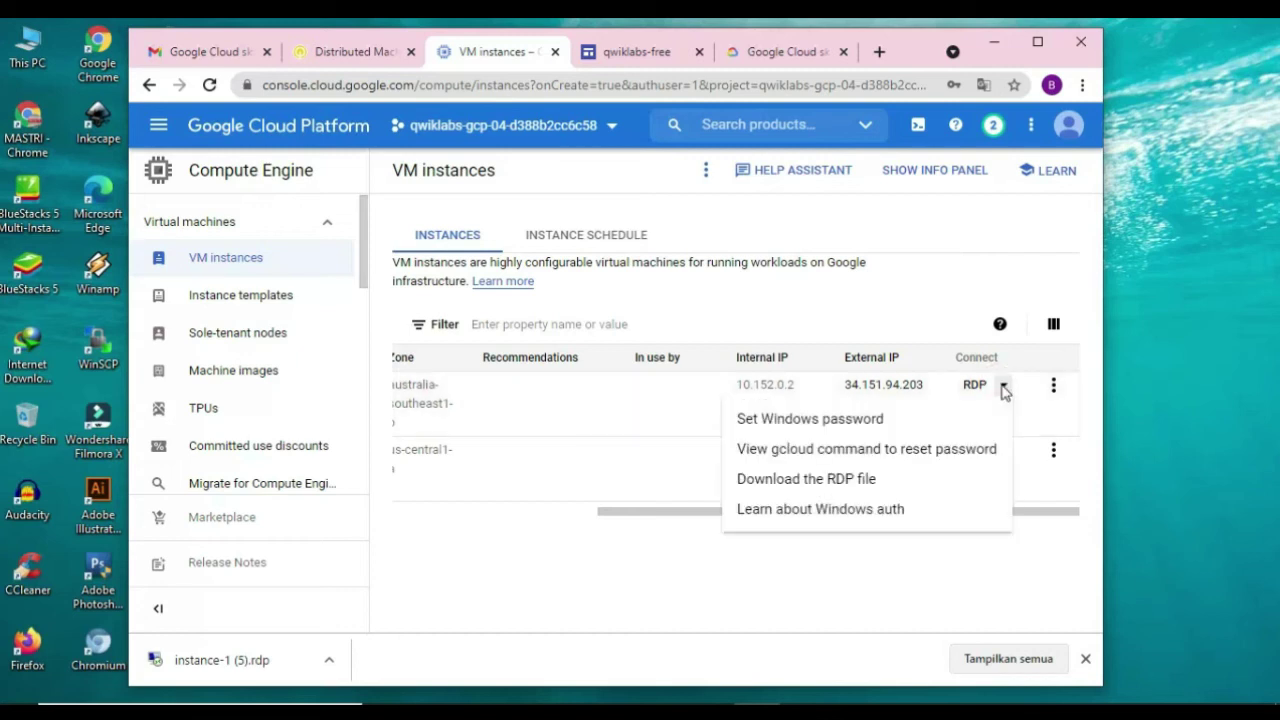
Set a new Windows password for instance-1, copy it, and close the password dialog.
{"action": "left_click", "coordinate": [853, 430]}
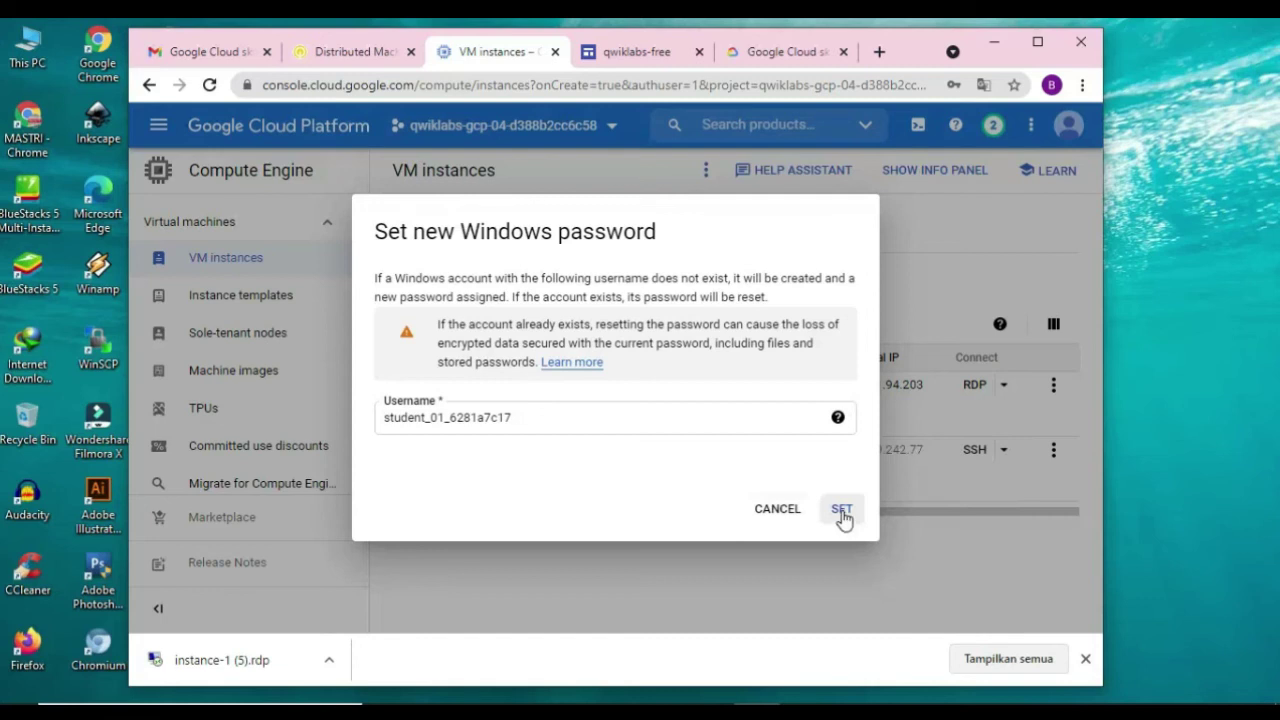
{"action": "left_click", "coordinate": [841, 511]}
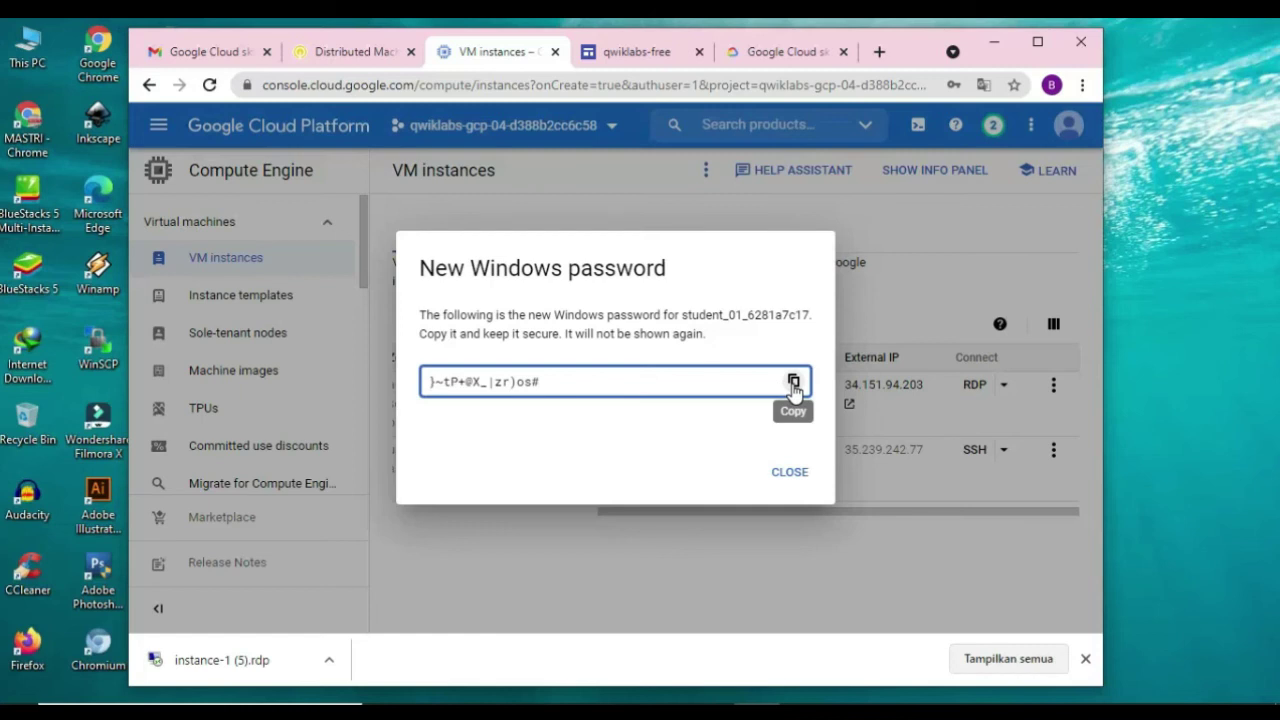
{"action": "left_click", "coordinate": [794, 384]}
{"action": "left_click", "coordinate": [794, 384]}
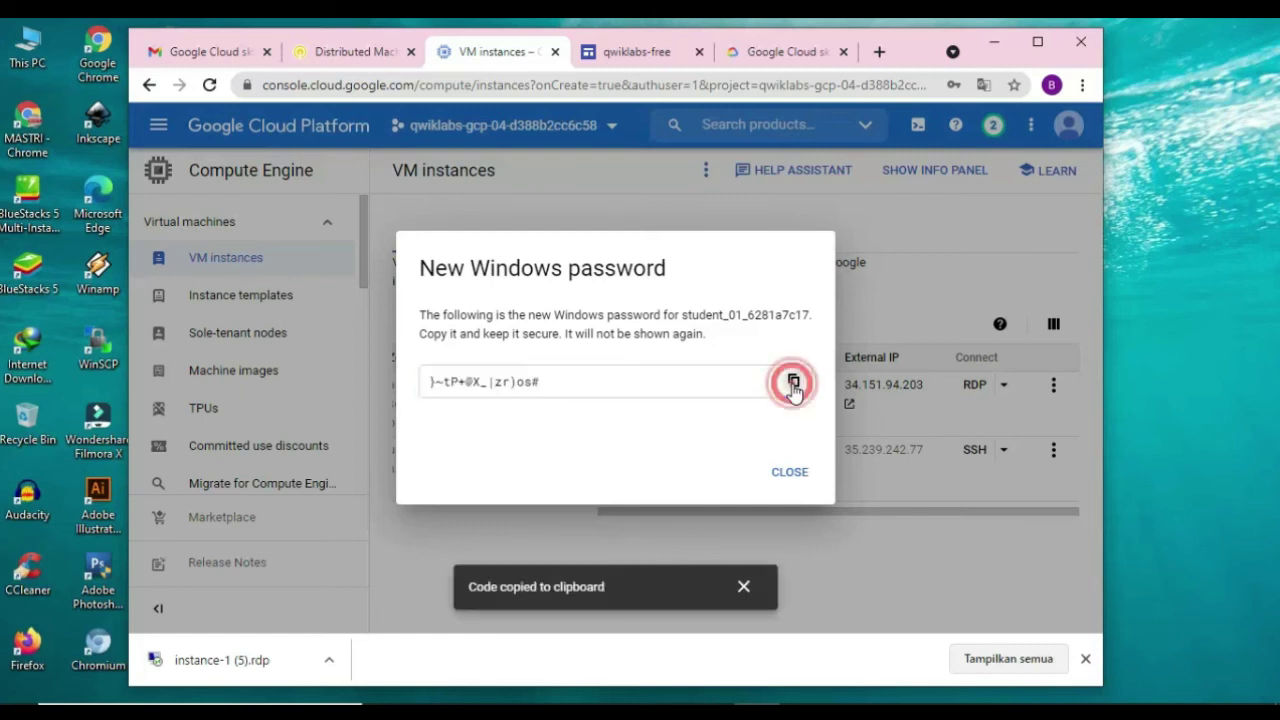
{"action": "left_click", "coordinate": [789, 474]}
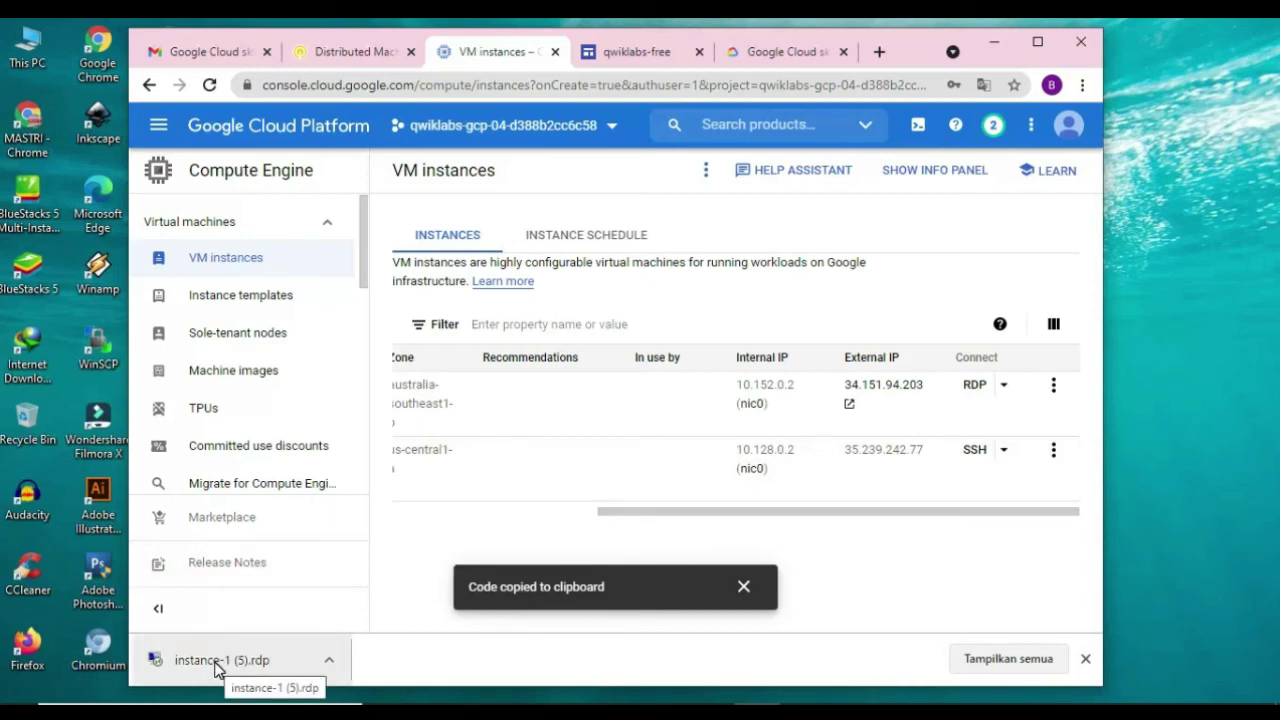
Open the downloaded RDP file and connect, suppressing the unknown-publisher prompt.
{"action": "left_click", "coordinate": [215, 664]}
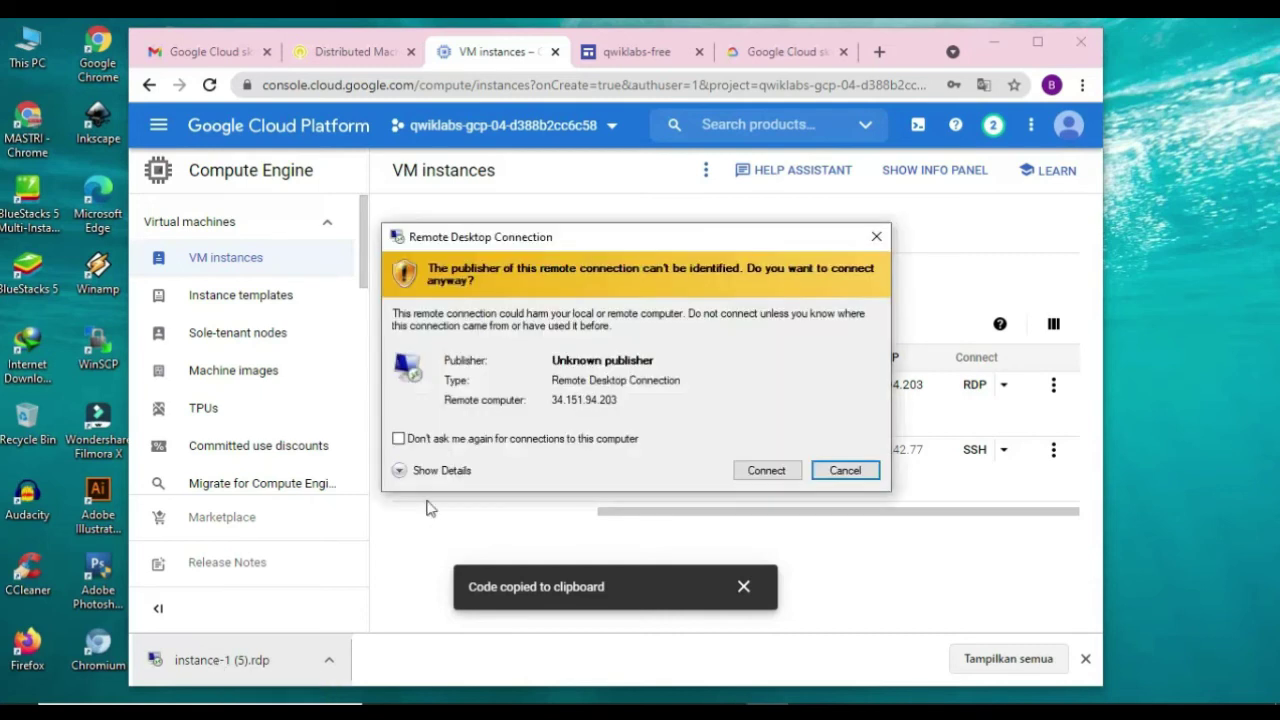
{"action": "left_click", "coordinate": [399, 439]}
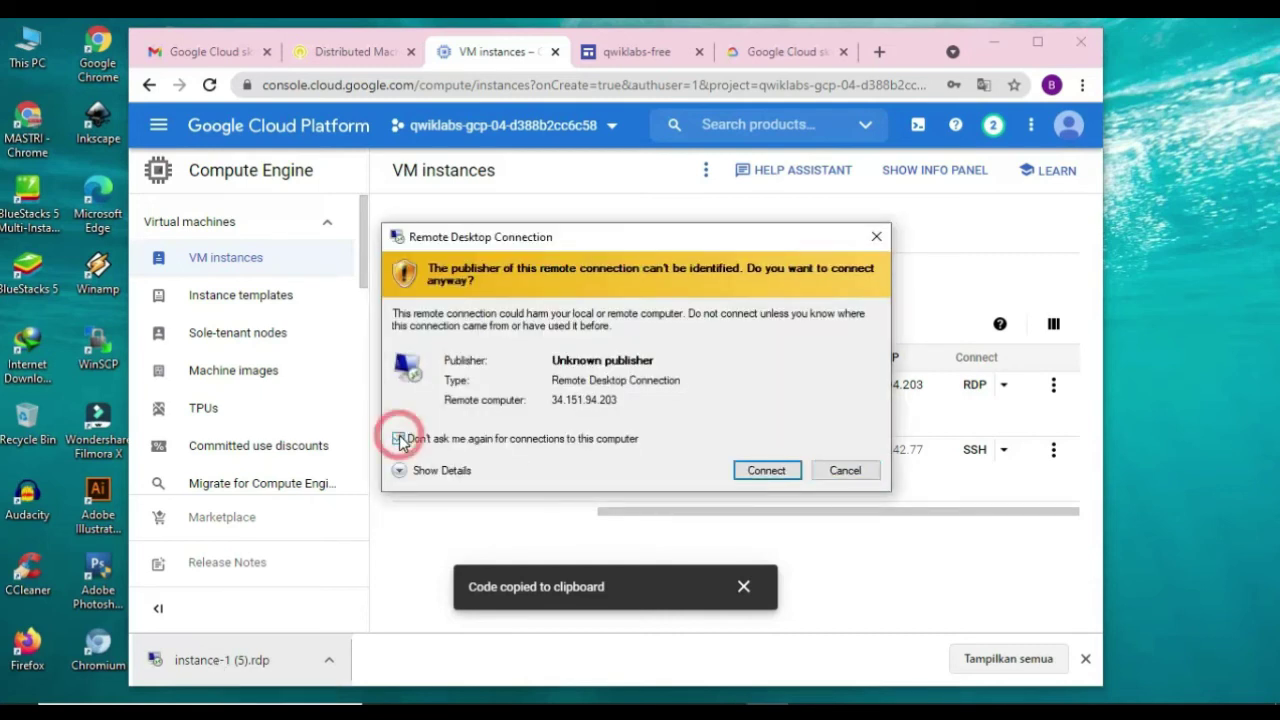
{"action": "left_click", "coordinate": [768, 472]}
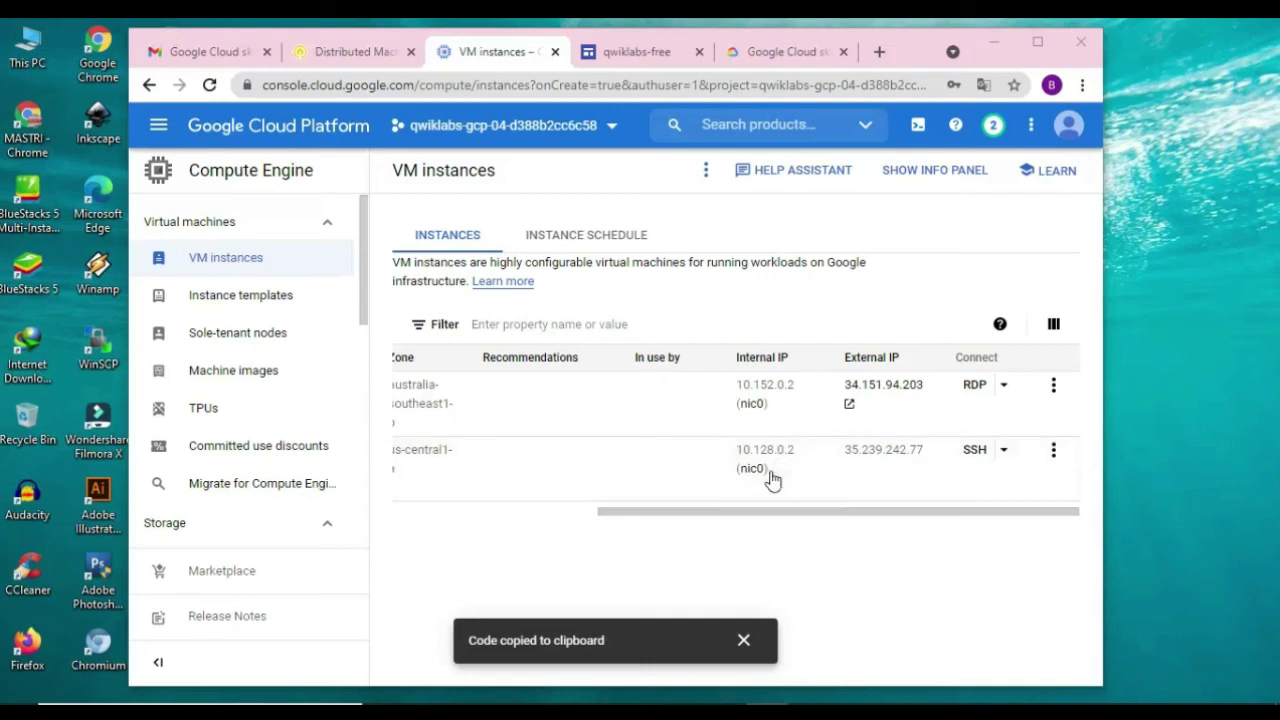
Paste the copied password, remember the credentials, and accept the certificate warning.
{"action": "left_click", "coordinate": [658, 361]}
{"action": "key", "text": "ctrl+v"}
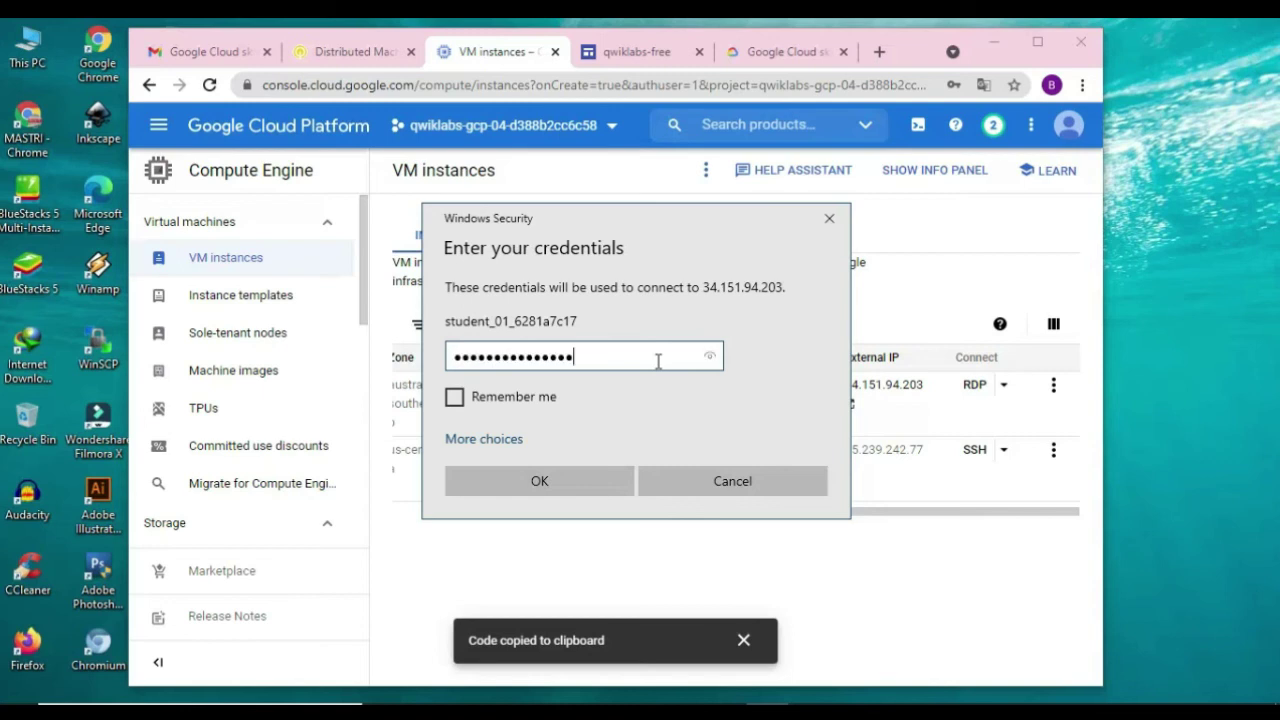
{"action": "left_click", "coordinate": [453, 398]}
{"action": "left_click", "coordinate": [550, 479]}
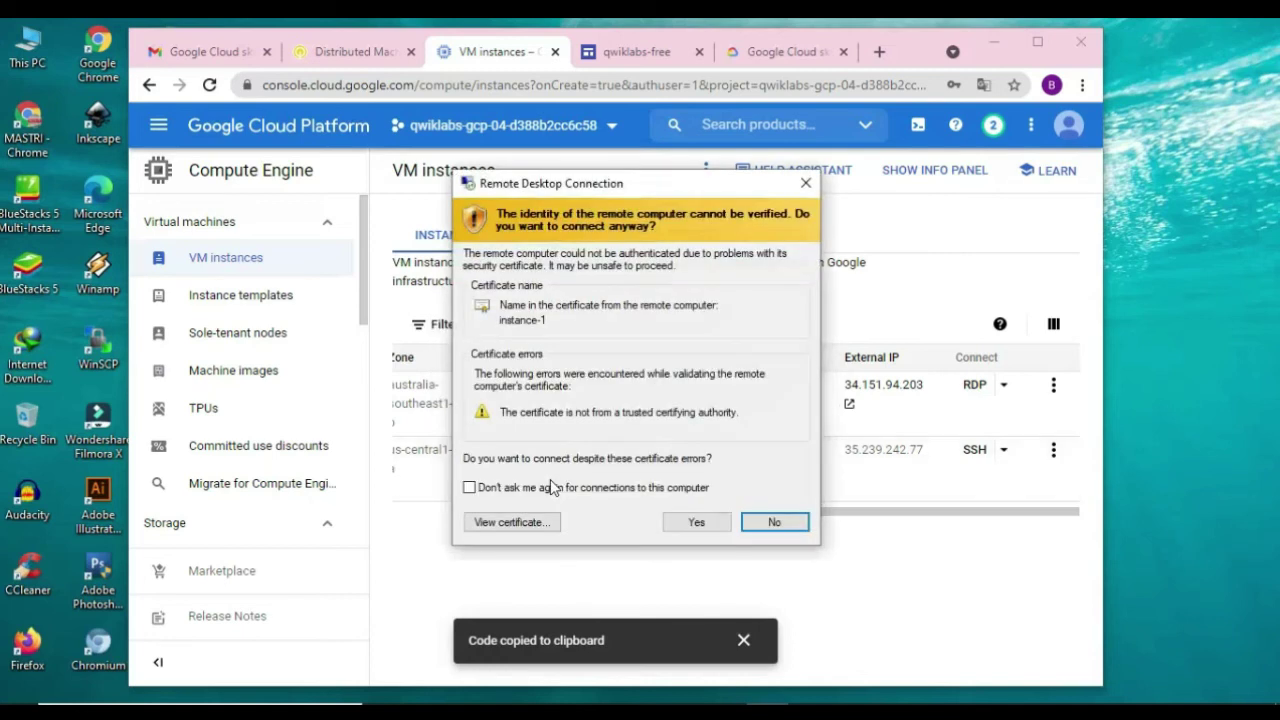
{"action": "left_click", "coordinate": [469, 487]}
{"action": "left_click", "coordinate": [677, 522]}
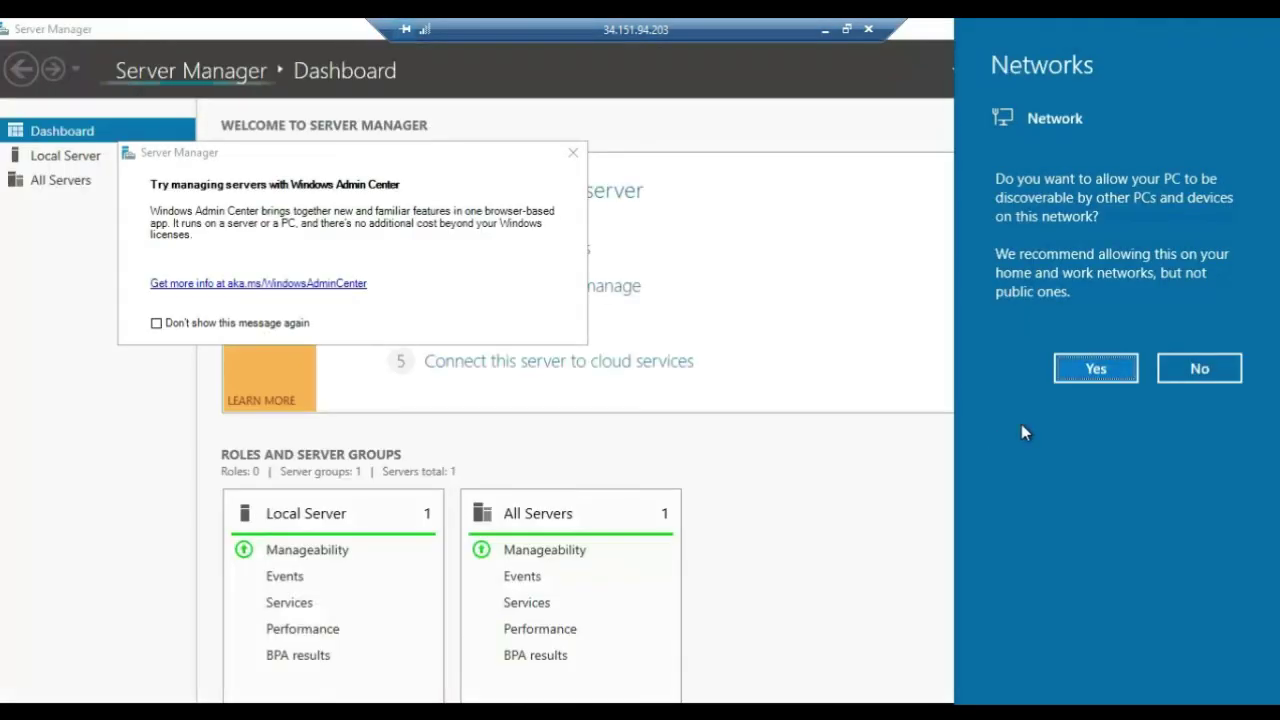
Make the server discoverable on the network, dismiss the Windows Admin Center message, and go to Local Server.
{"action": "left_click", "coordinate": [1093, 369]}
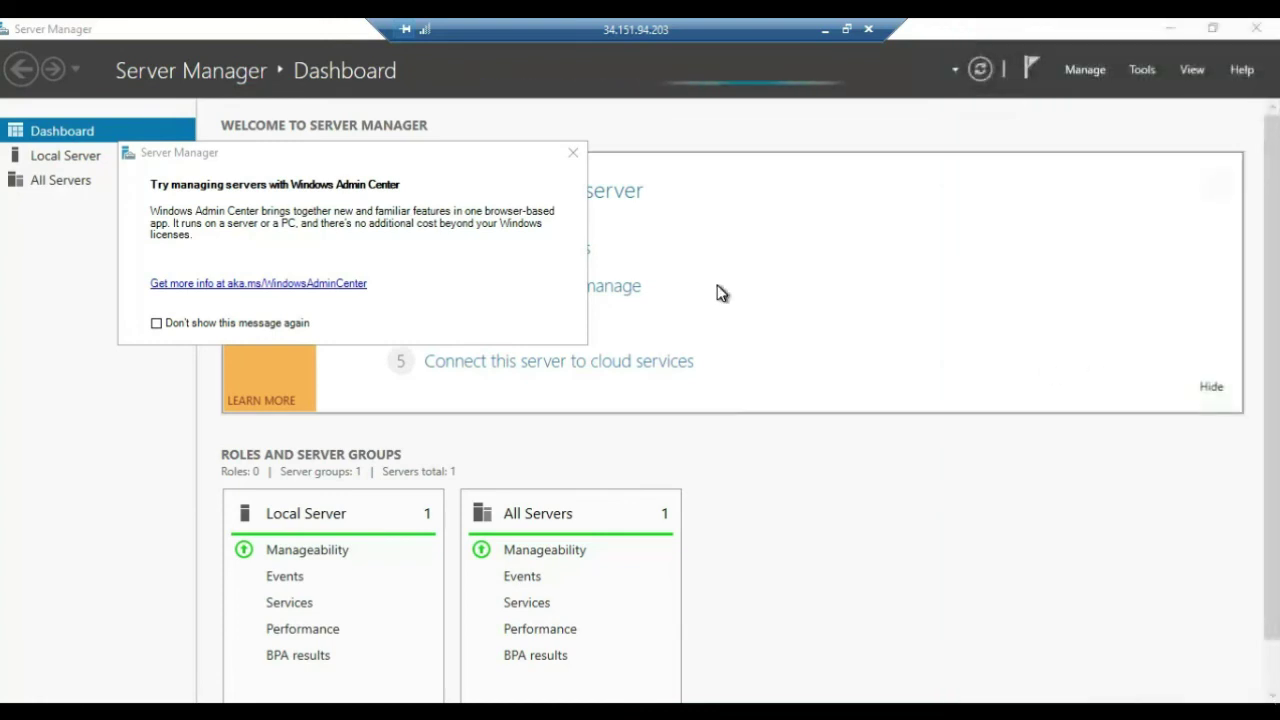
{"action": "left_click", "coordinate": [573, 153]}
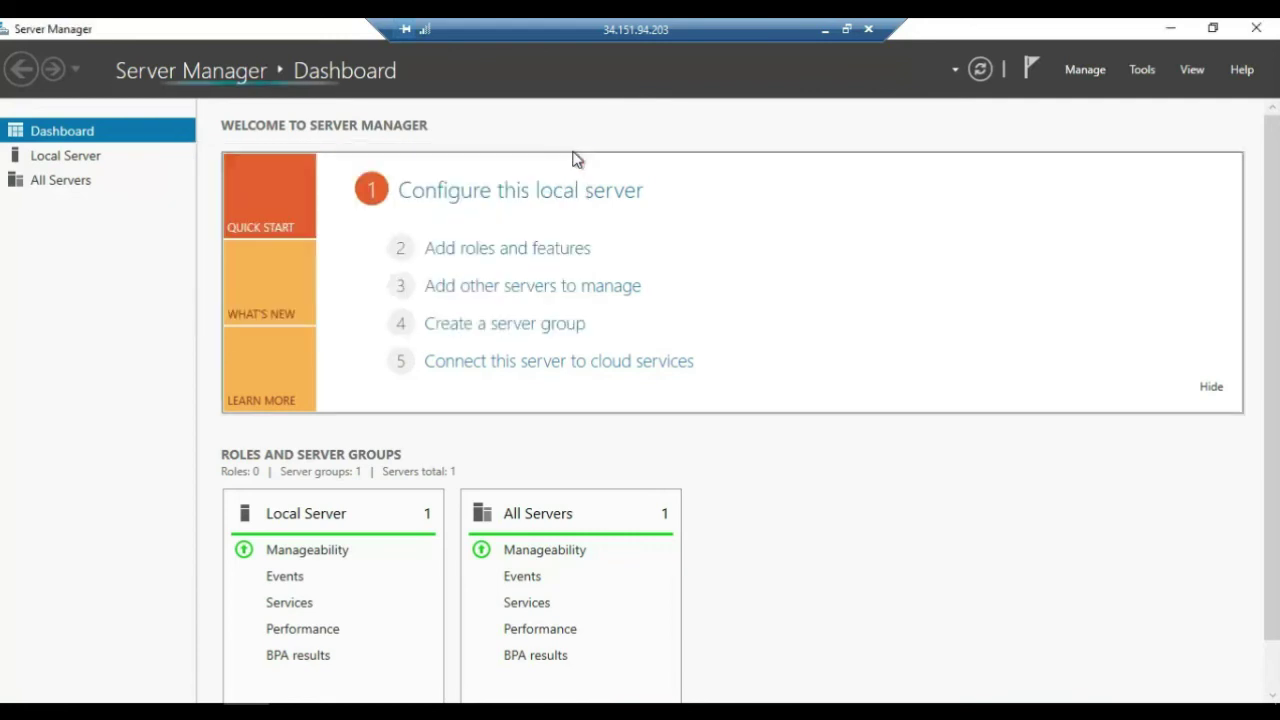
{"action": "left_click", "coordinate": [87, 169]}
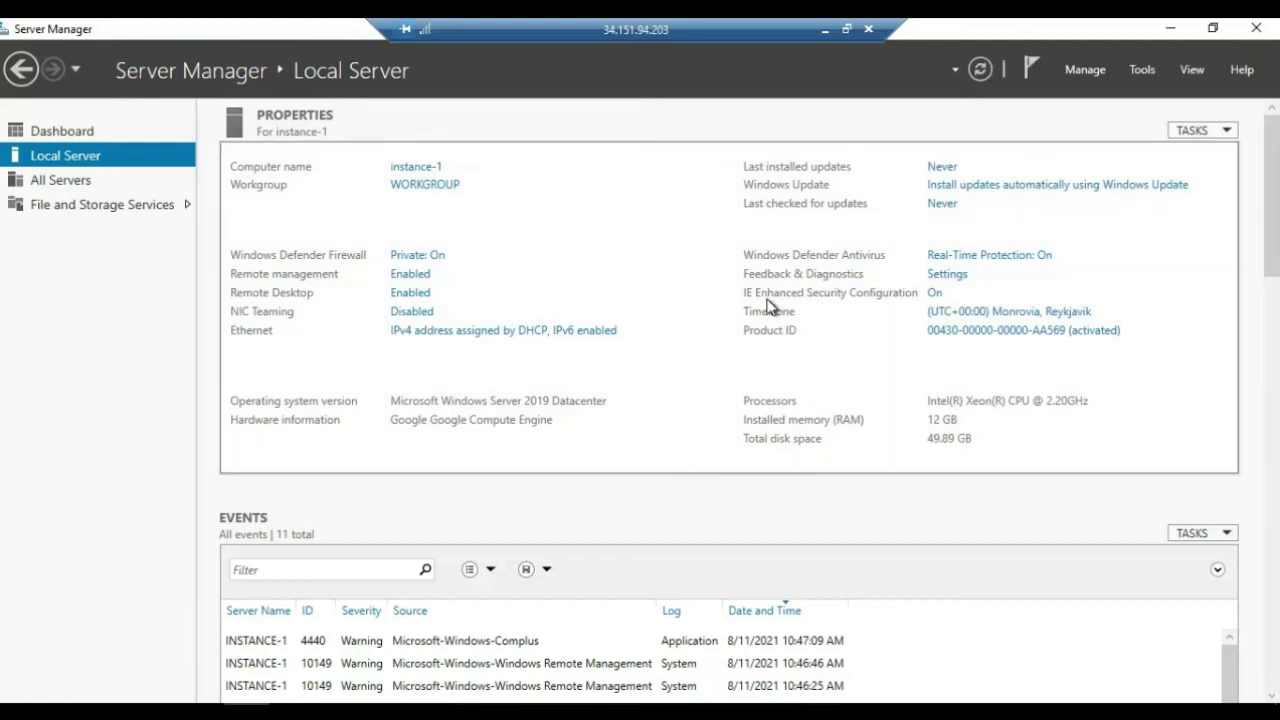
Turn IE Enhanced Security Configuration off for both Administrators and Users, then close Server Manager.
{"action": "left_click", "coordinate": [931, 295]}
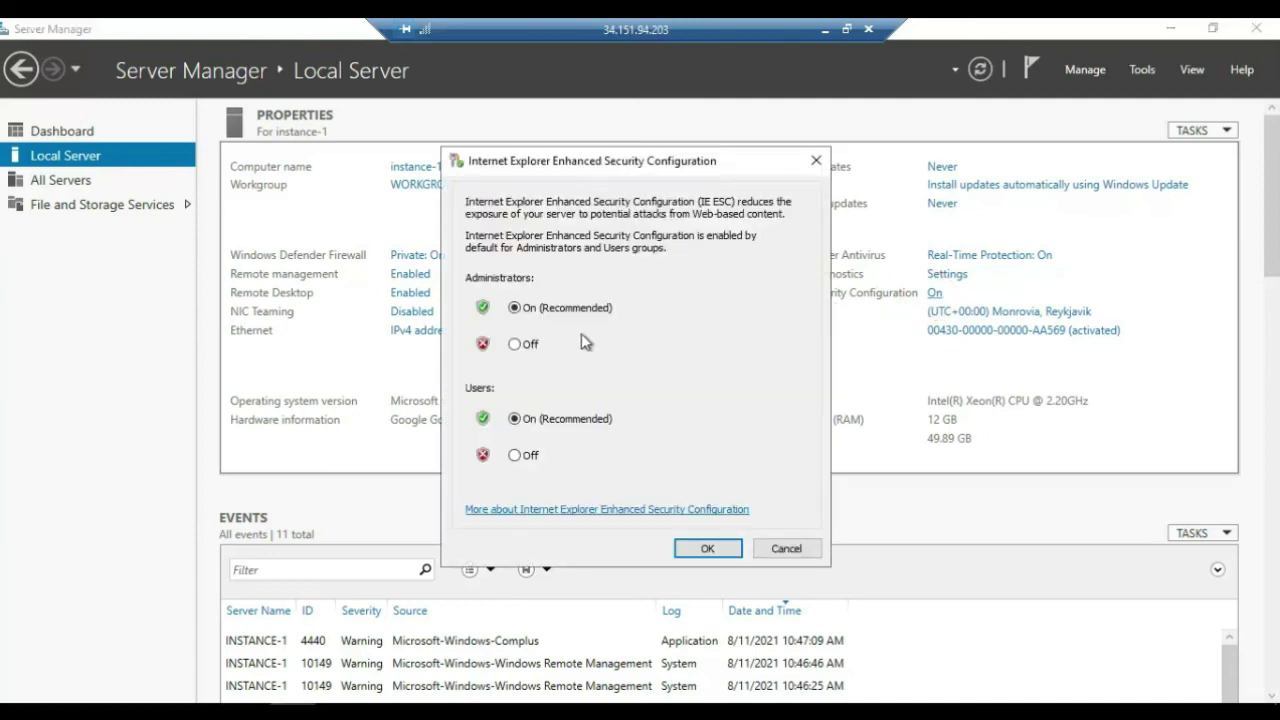
{"action": "left_click", "coordinate": [516, 344]}
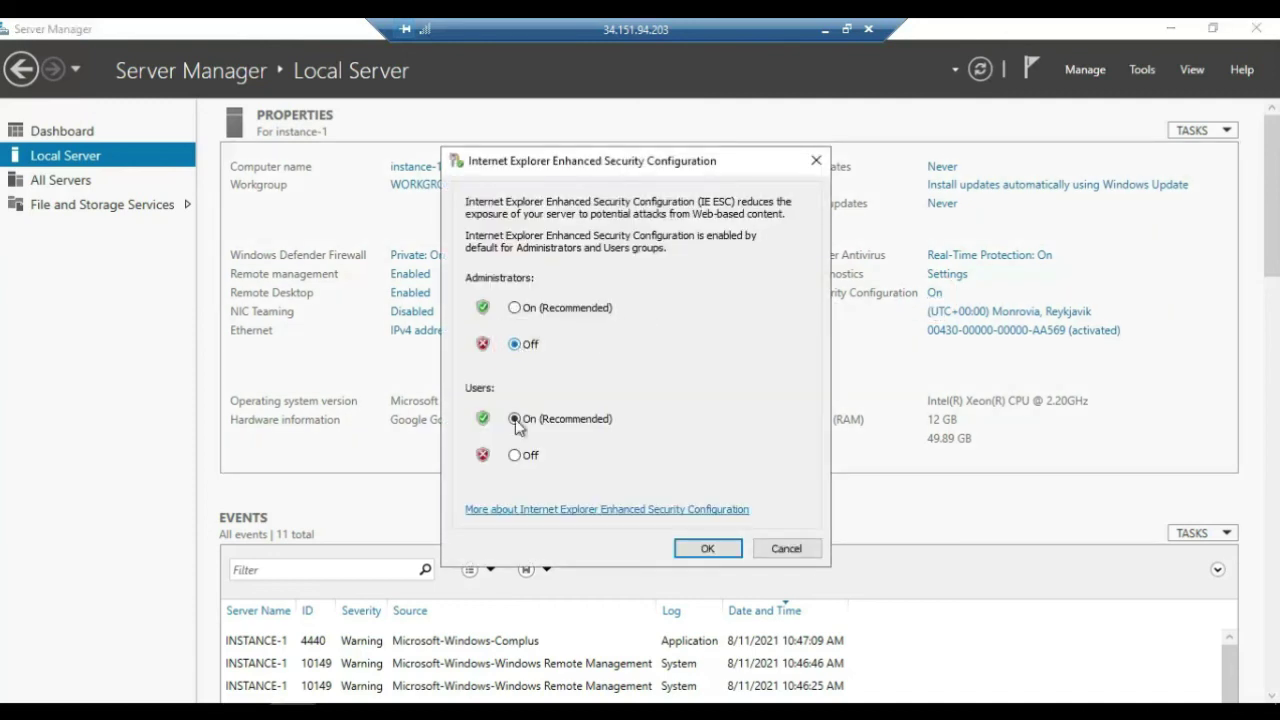
{"action": "left_click", "coordinate": [514, 456]}
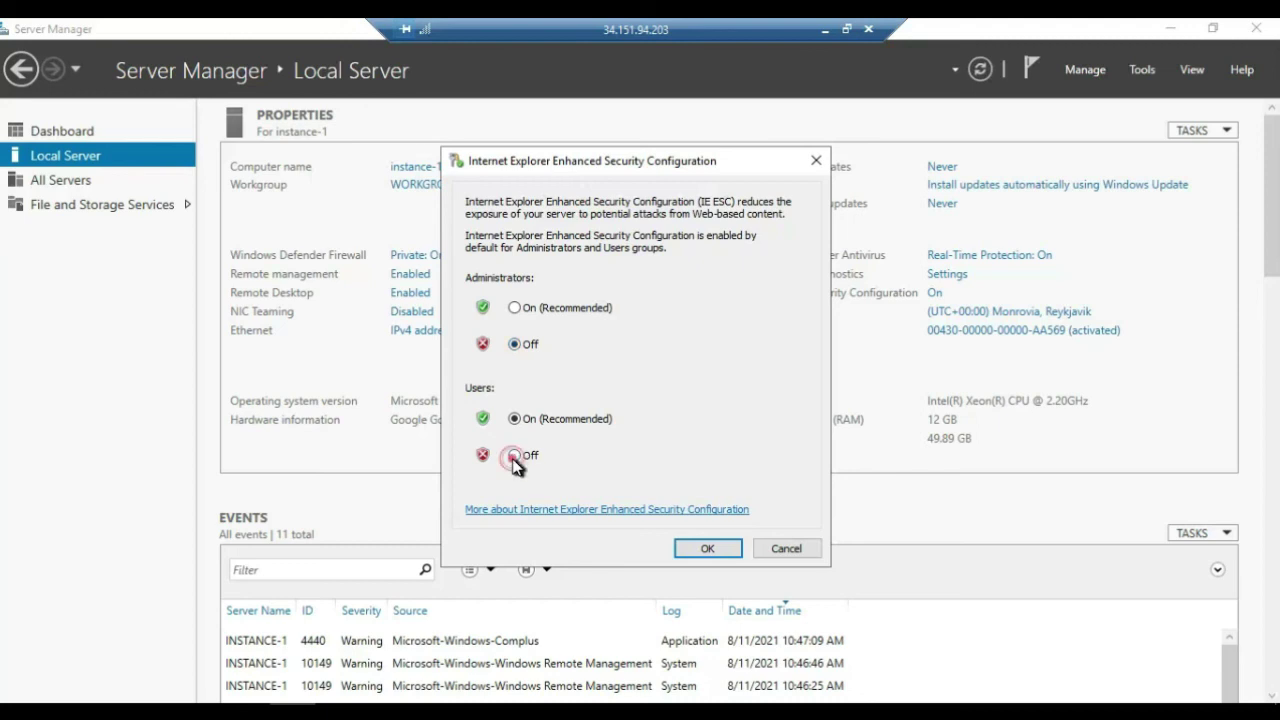
{"action": "left_click", "coordinate": [707, 547]}
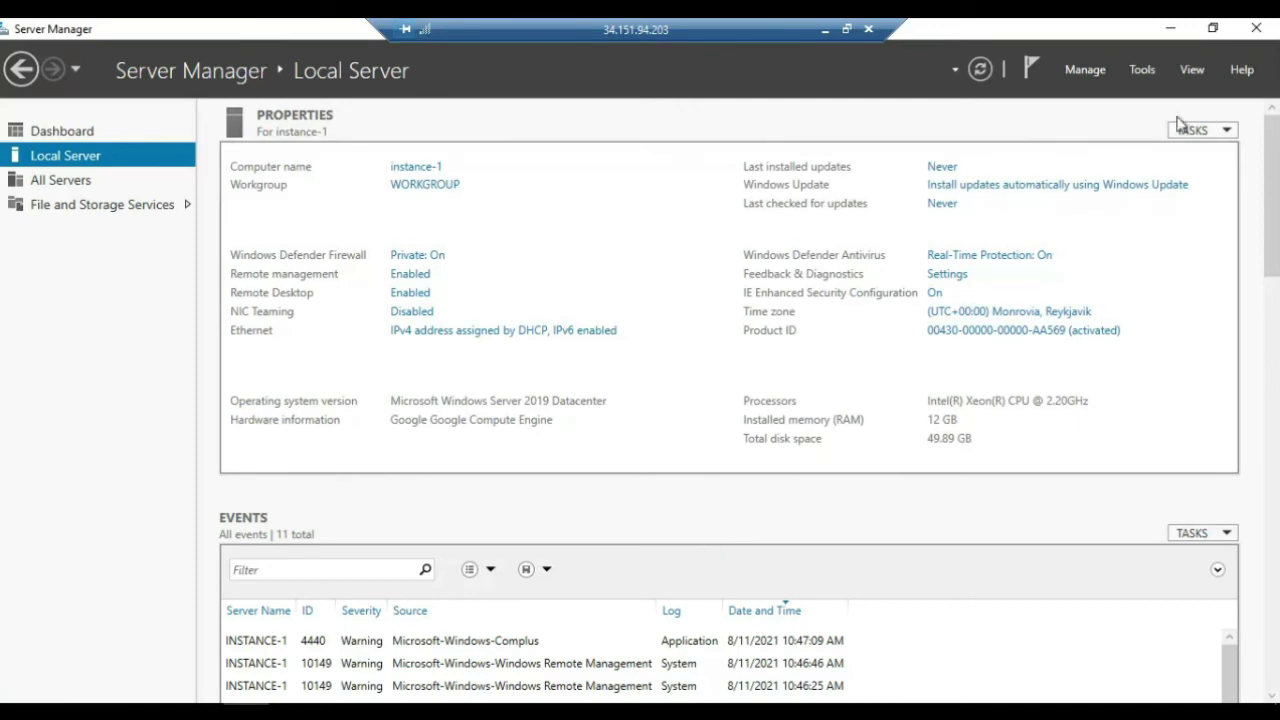
{"action": "left_click", "coordinate": [1257, 31]}
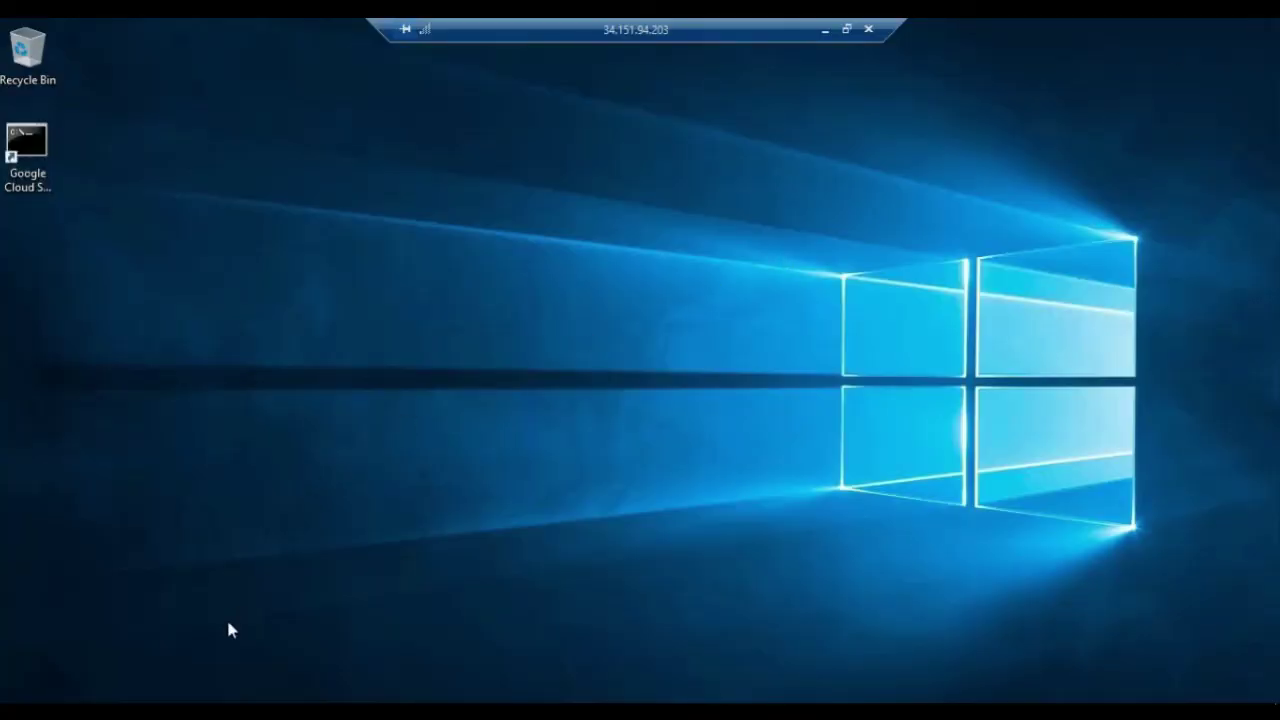
Launch Internet Explorer, dismiss the IE11 setup prompt, and search for 'chrome' from the address bar.
{"action": "left_click", "coordinate": [154, 700]}
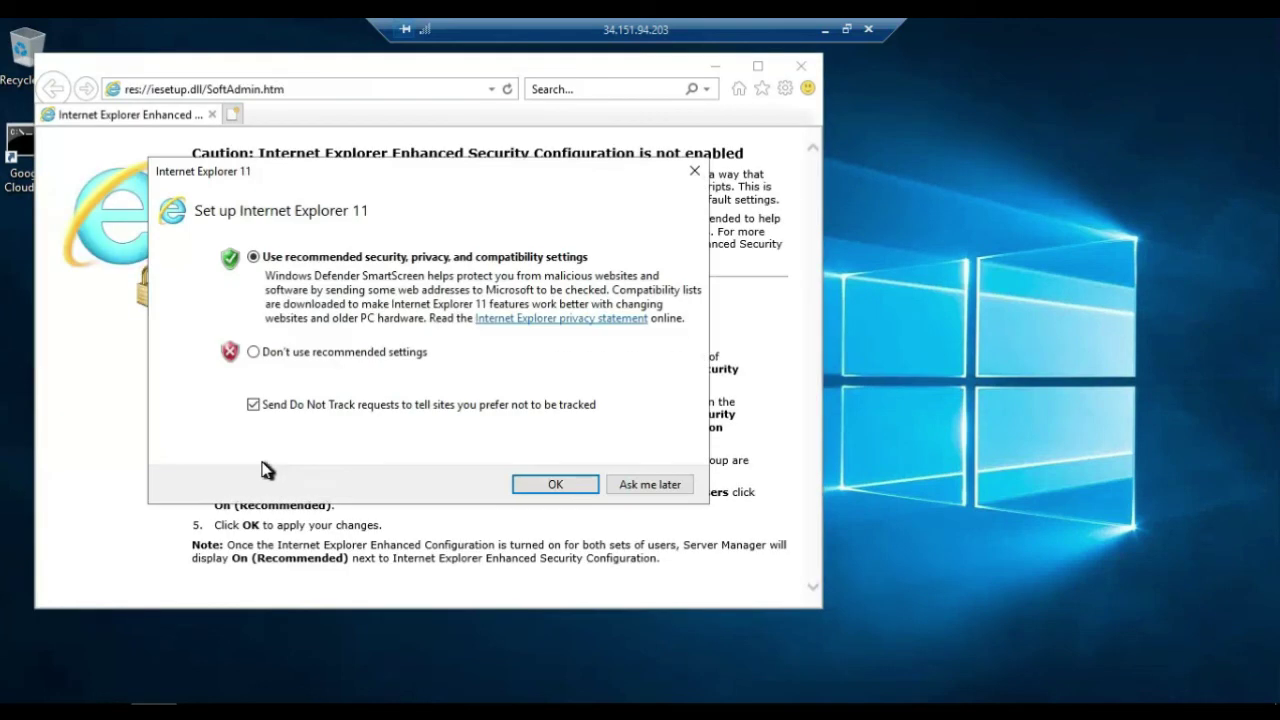
{"action": "left_click", "coordinate": [696, 172]}
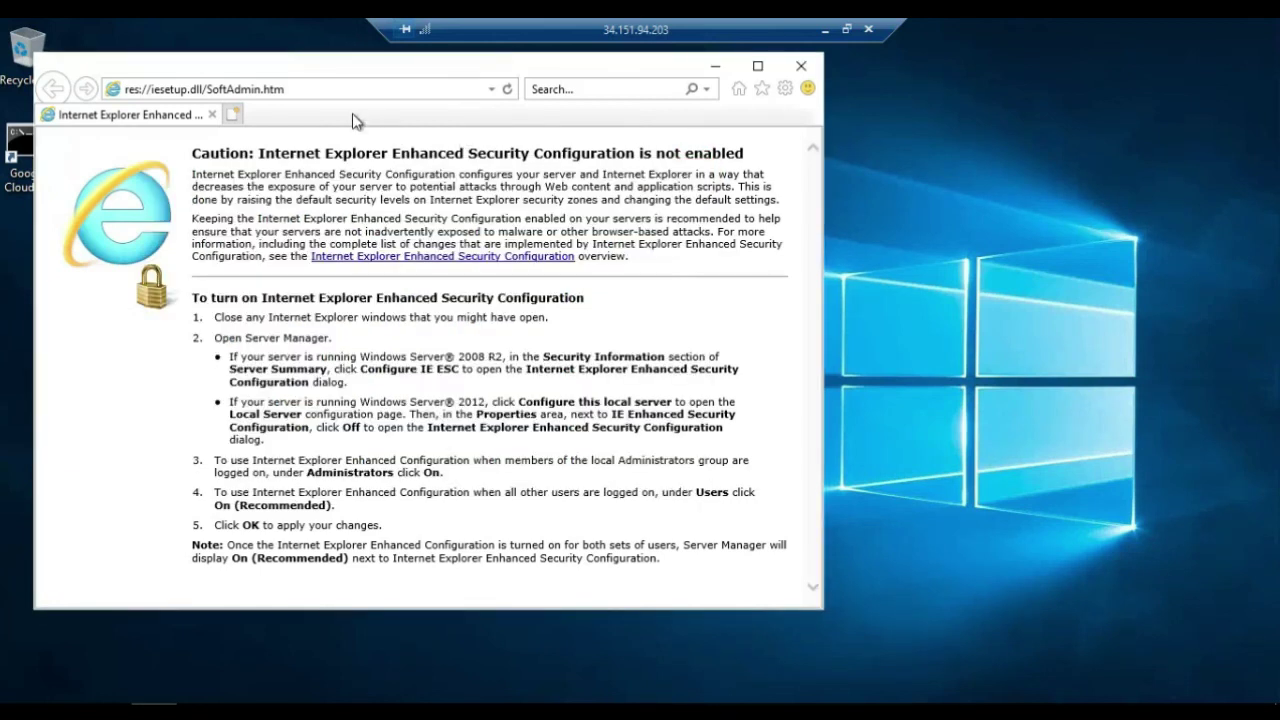
{"action": "left_click", "coordinate": [288, 89]}
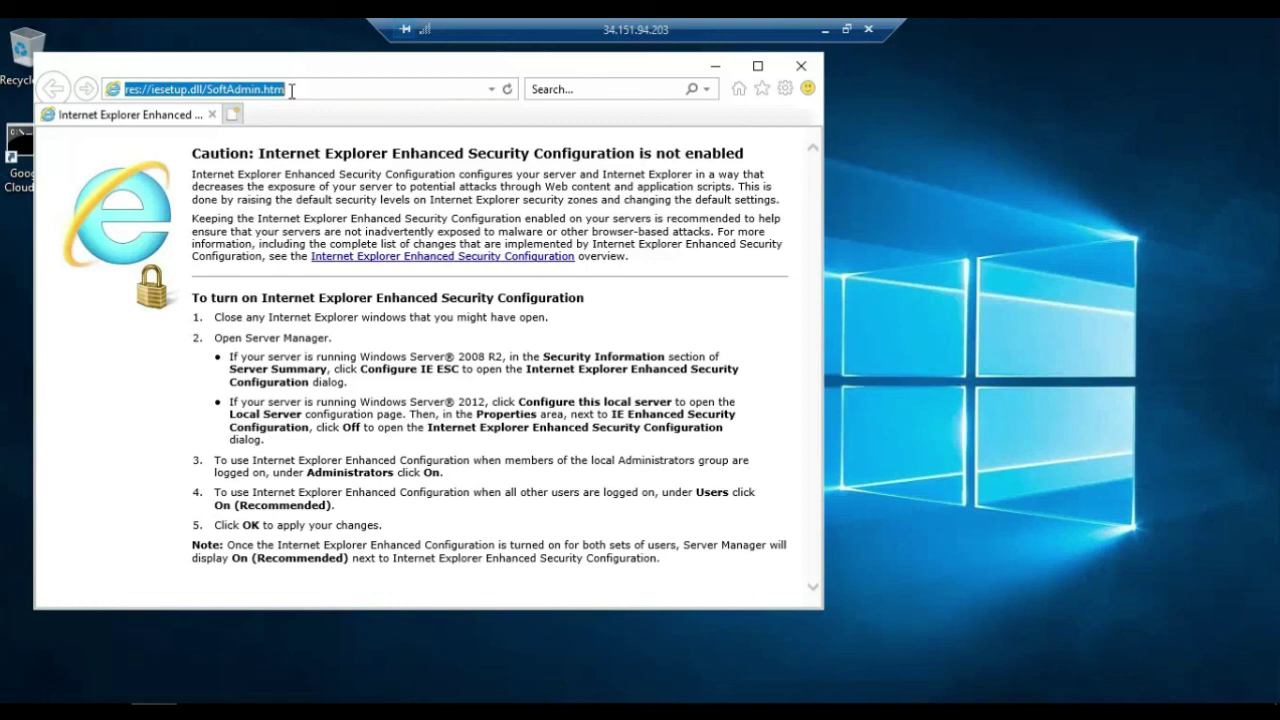
{"action": "type", "text": "chrome"}
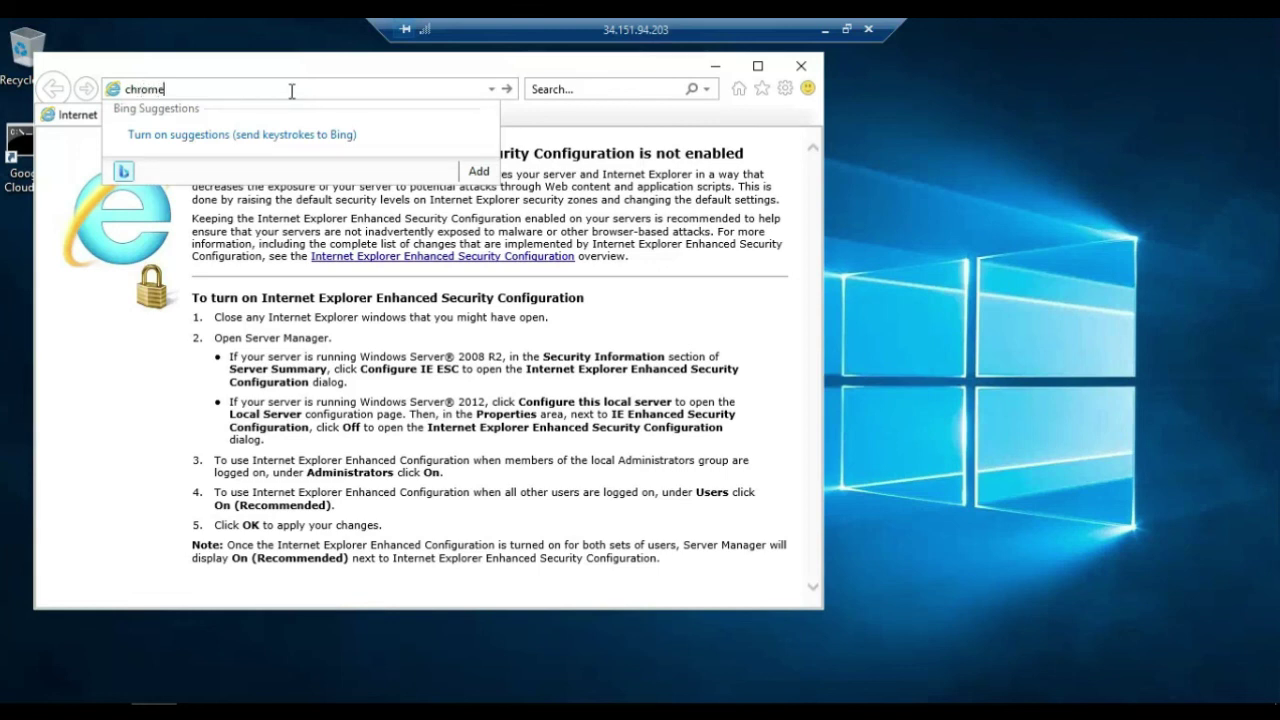
{"action": "key", "text": "Return"}
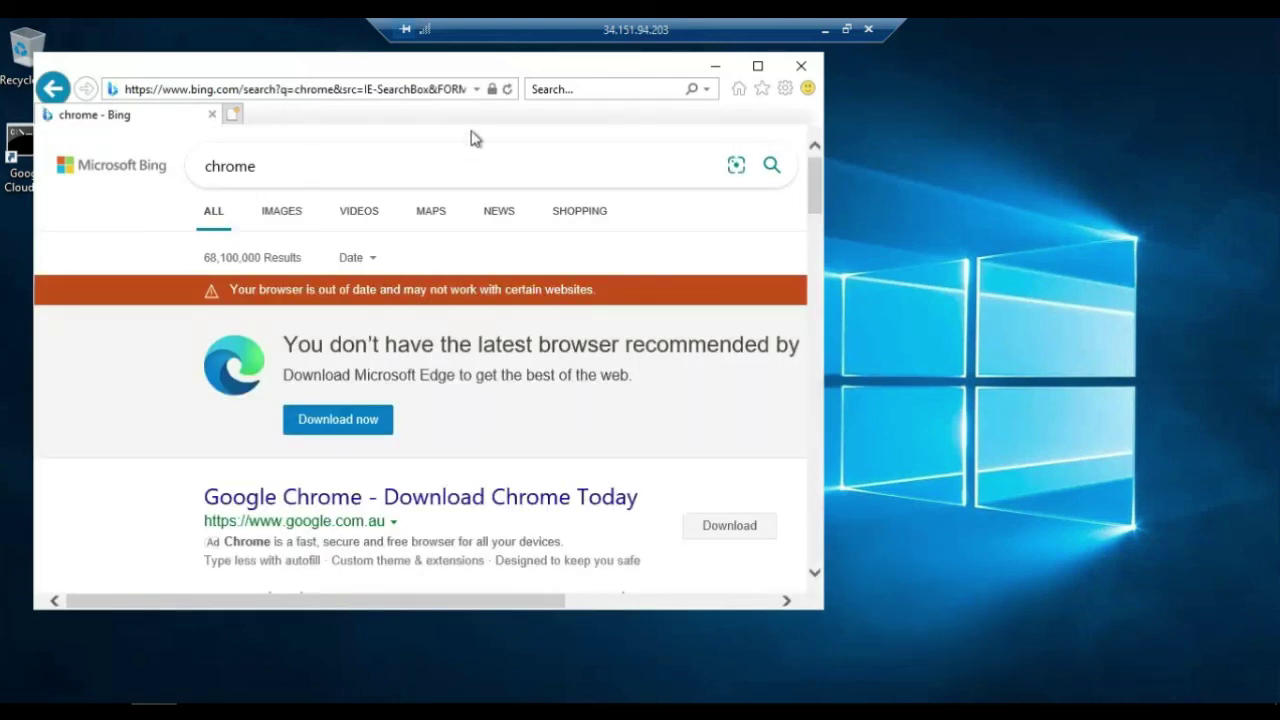
Open the Google Chrome download page from the Bing search results.
{"action": "left_click_drag", "start_coordinate": [815, 197], "coordinate": [818, 240]}
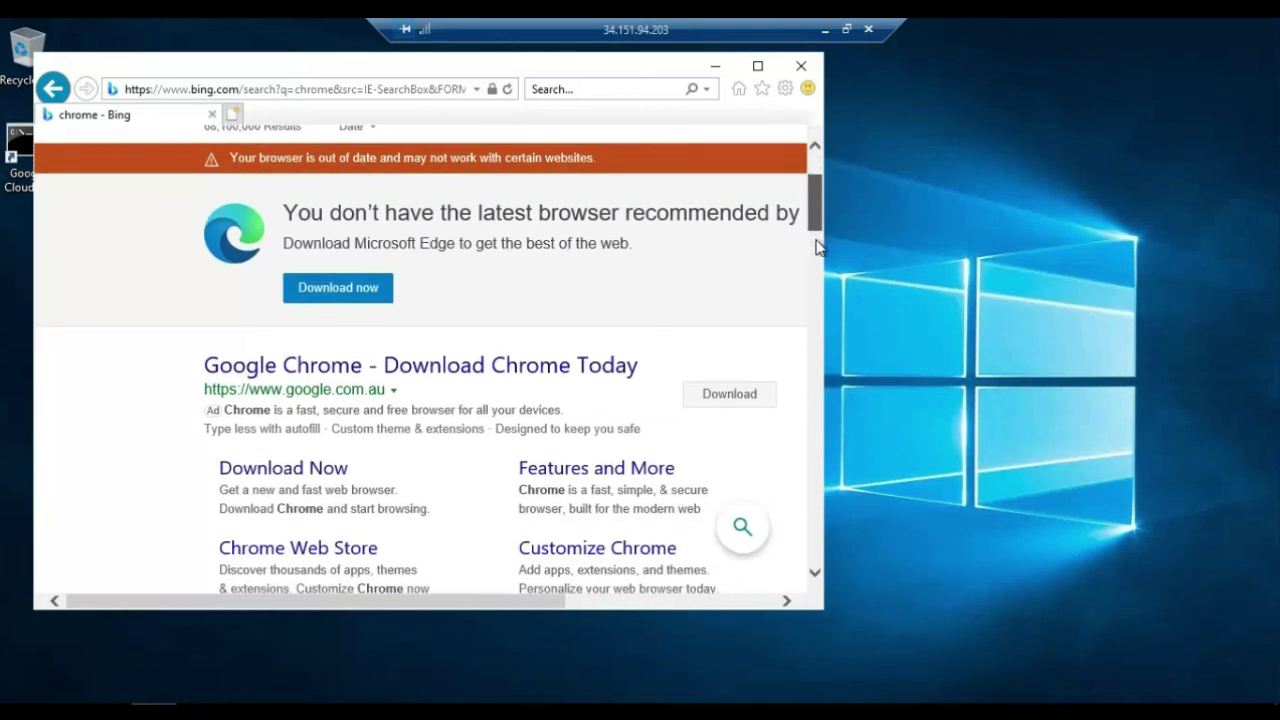
{"action": "scroll", "coordinate": [523, 340], "scroll_direction": "down", "scroll_amount": 3}
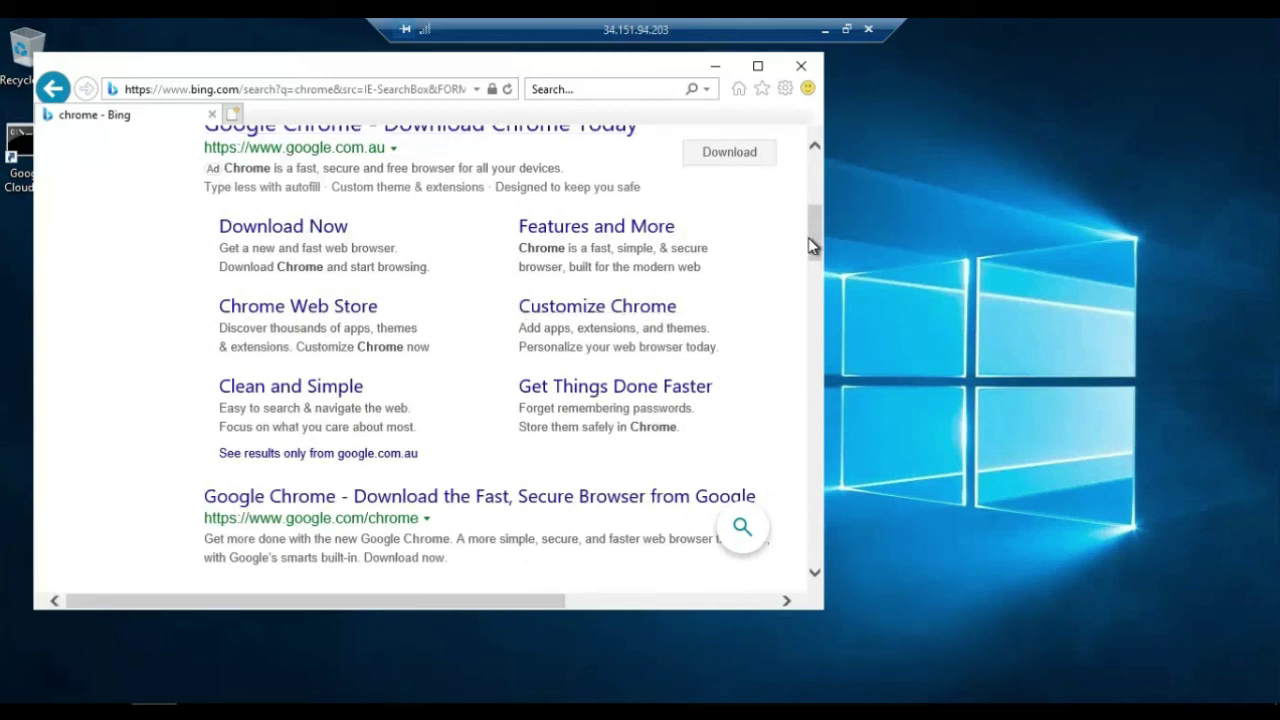
{"action": "left_click", "coordinate": [811, 235]}
{"action": "left_click", "coordinate": [814, 145]}
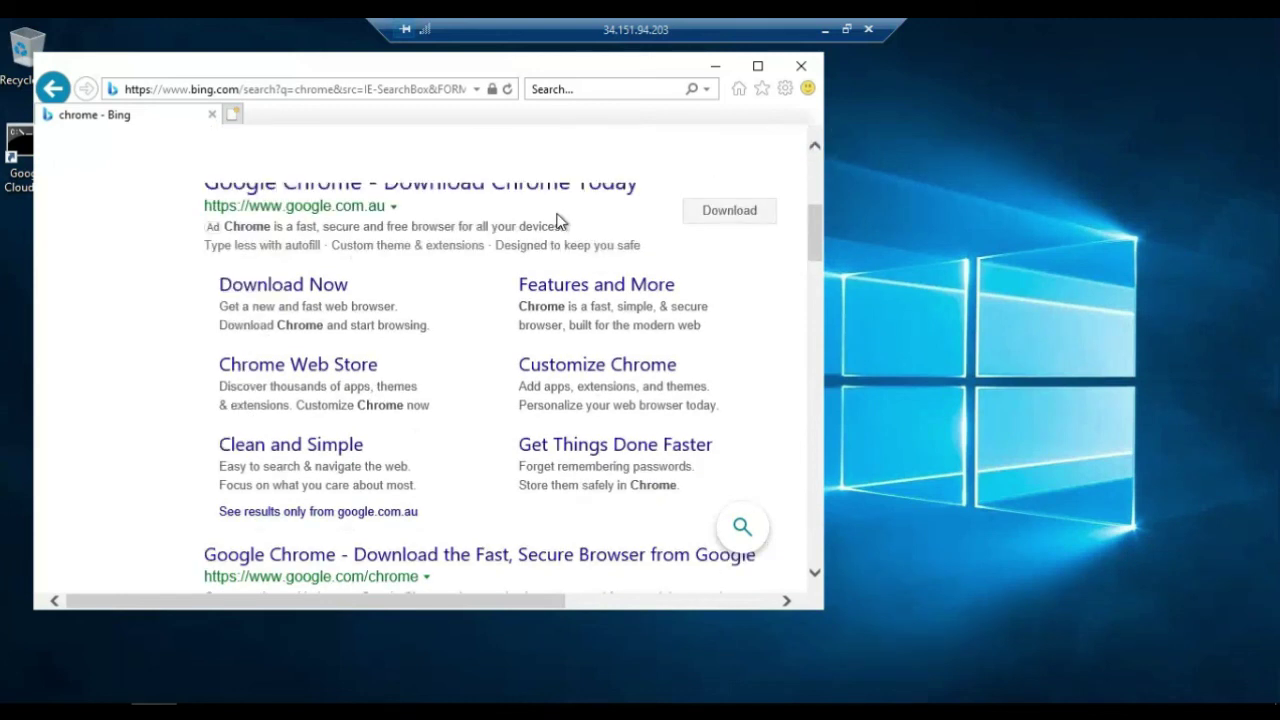
{"action": "left_click", "coordinate": [528, 185]}
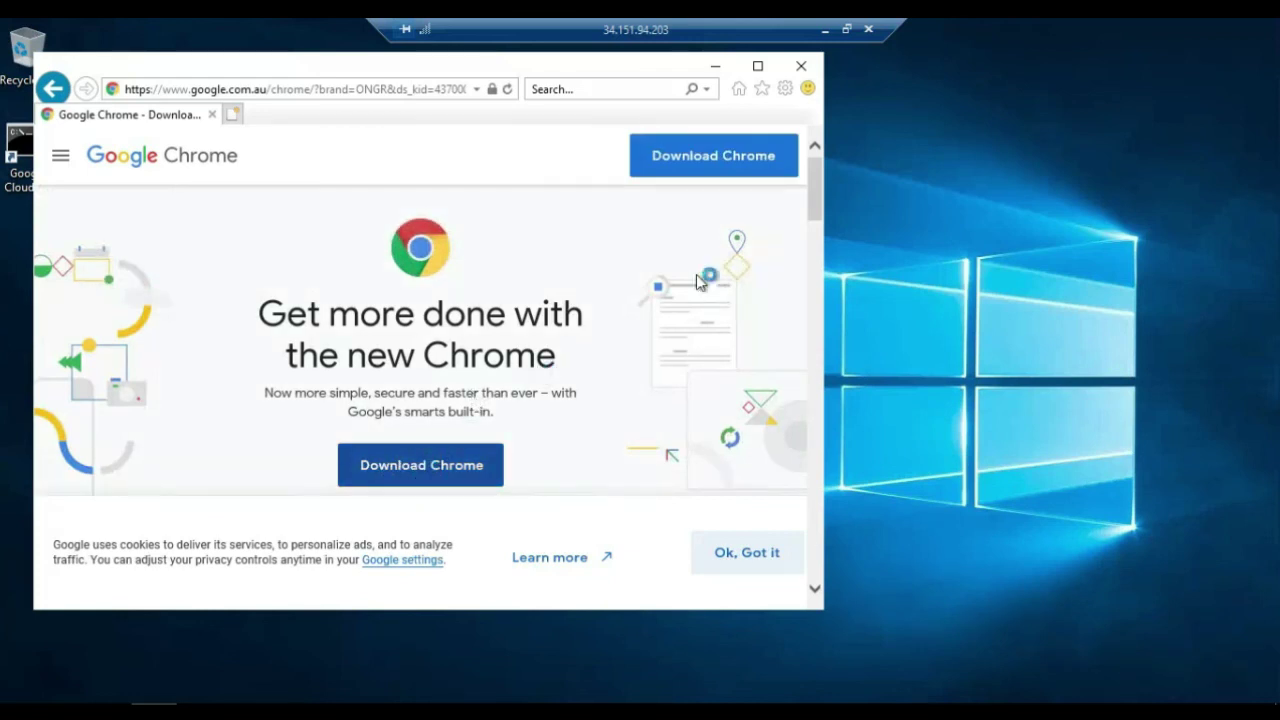
Download ChromeSetup.exe, run it, and allow Google Update Setup to make changes.
{"action": "left_click", "coordinate": [421, 465]}
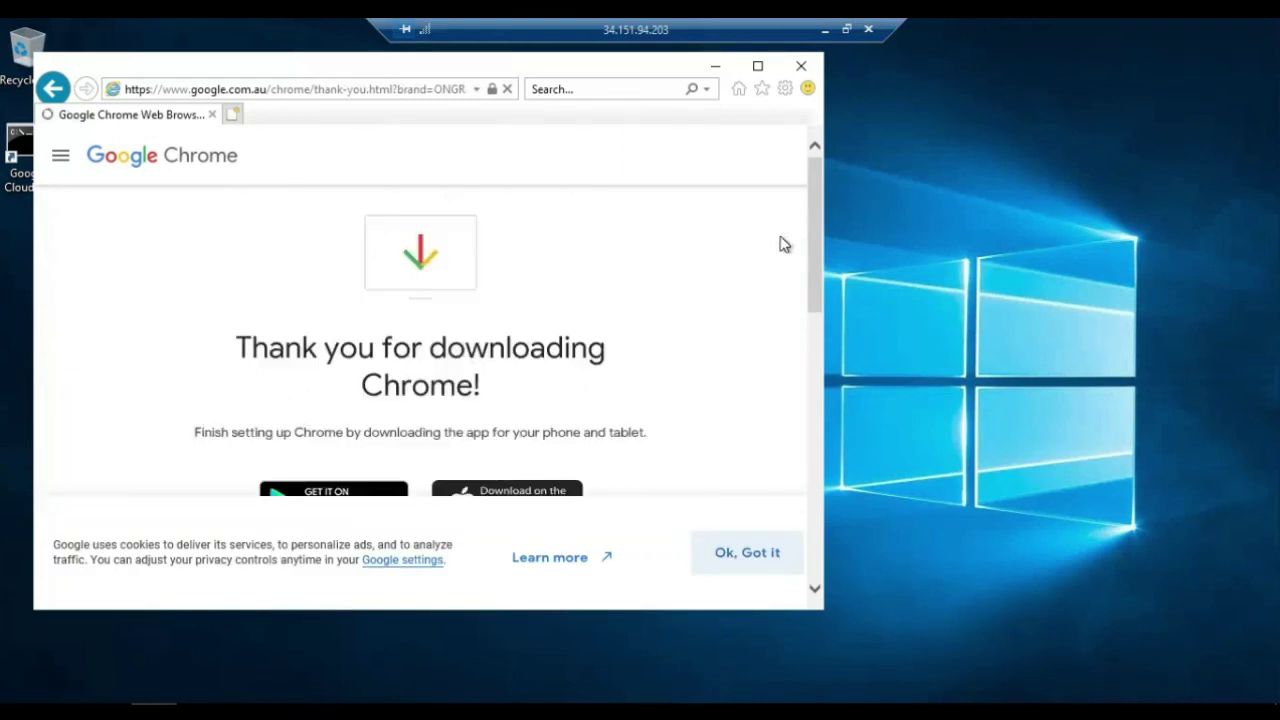
{"action": "left_click_drag", "start_coordinate": [818, 192], "coordinate": [818, 273]}
{"action": "left_click", "coordinate": [546, 360]}
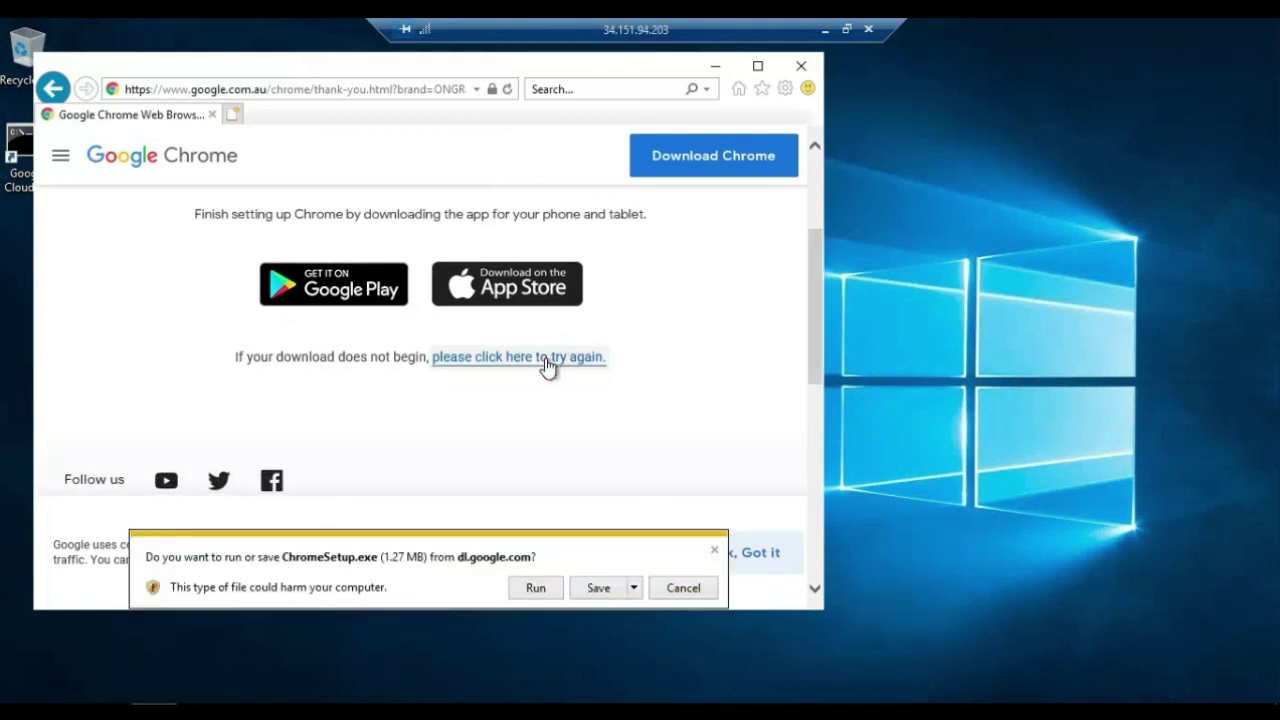
{"action": "left_click", "coordinate": [529, 589]}
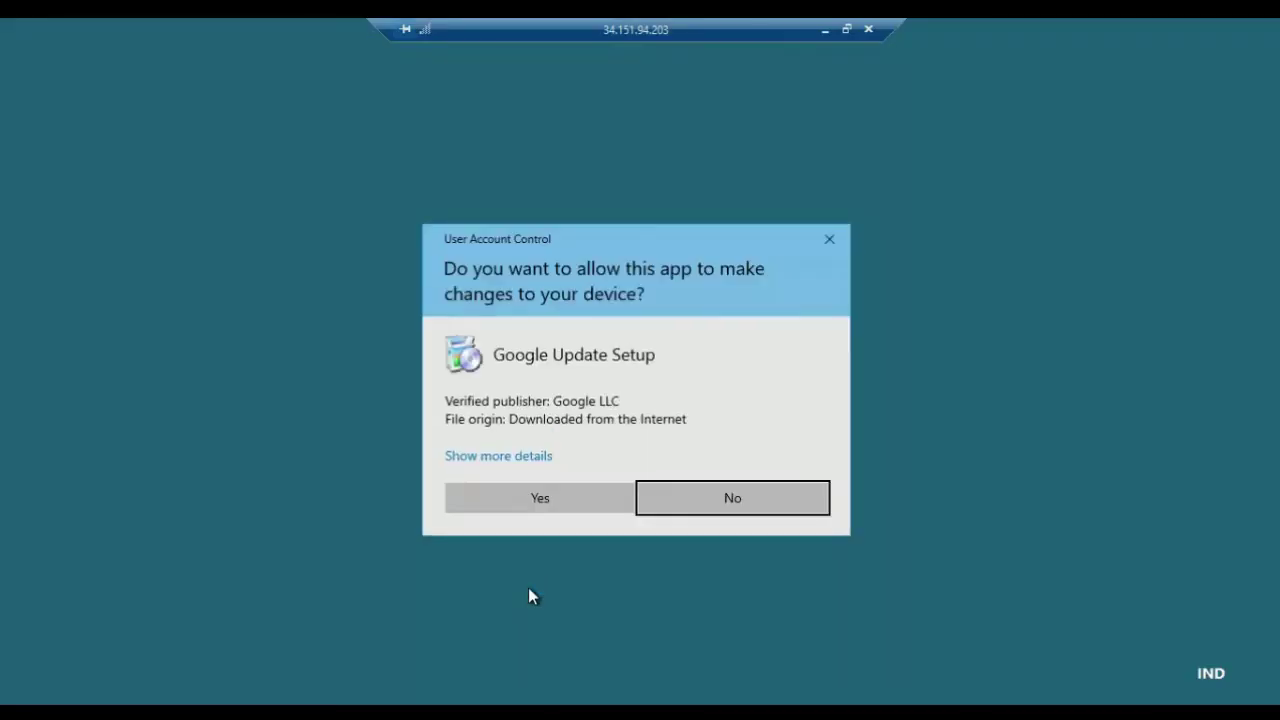
{"action": "left_click", "coordinate": [540, 496]}
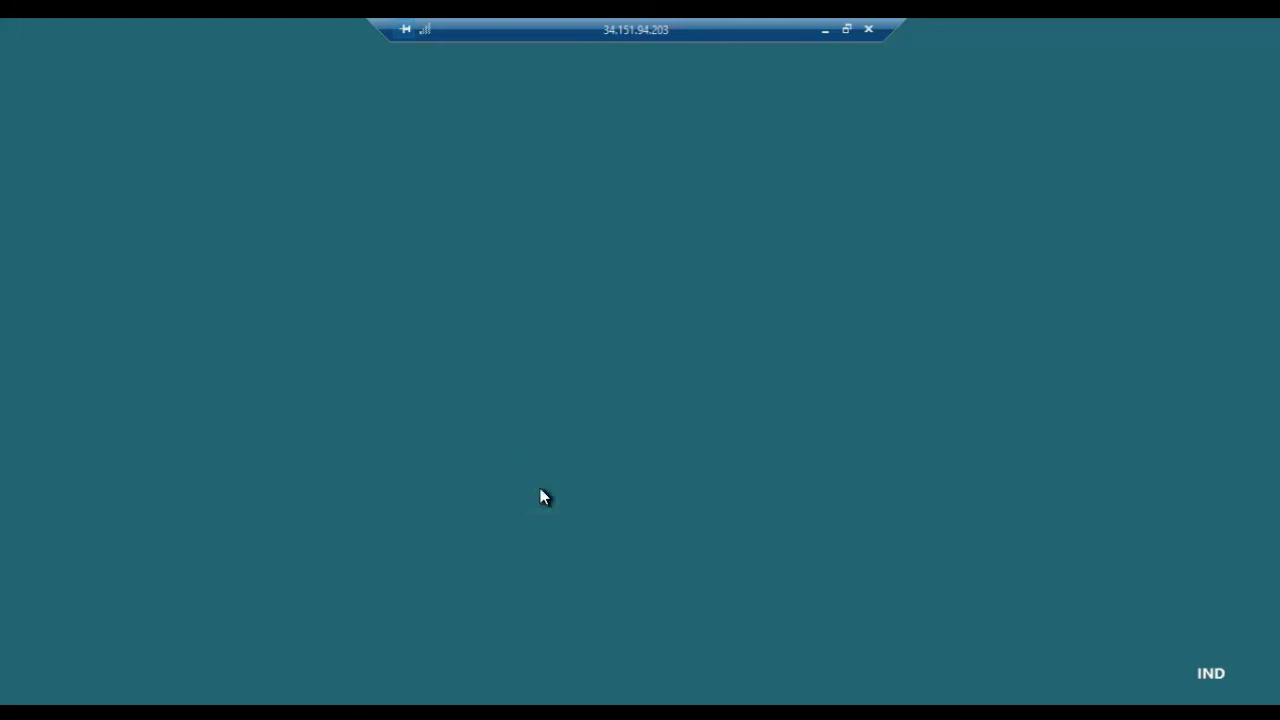